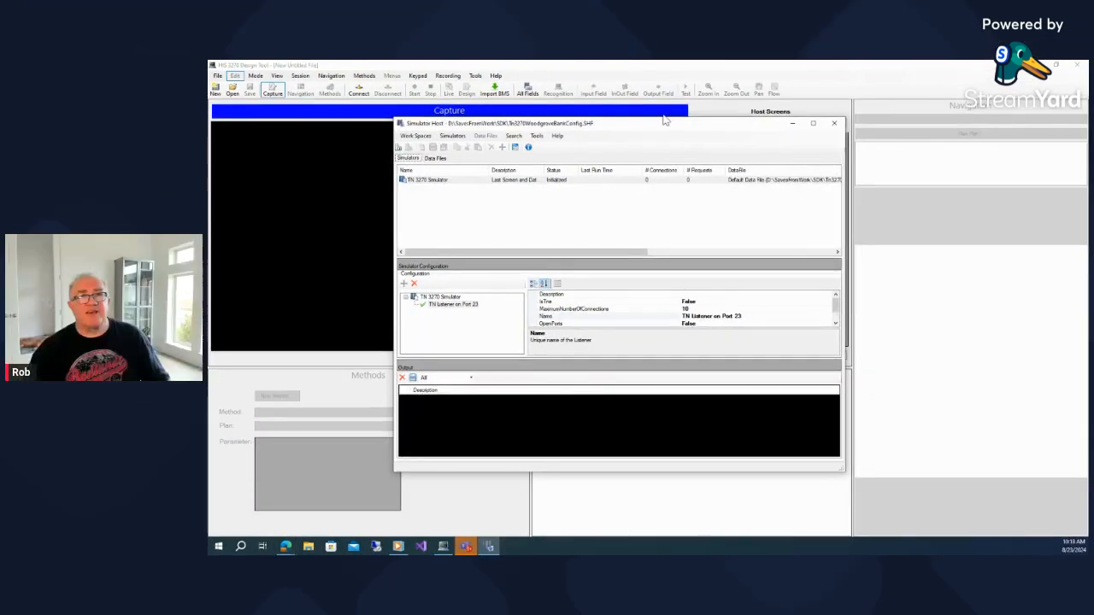
# Set the simulator's default data file to MenuTest.SHD in the Simulator Host options
pyautogui.click(538, 137)
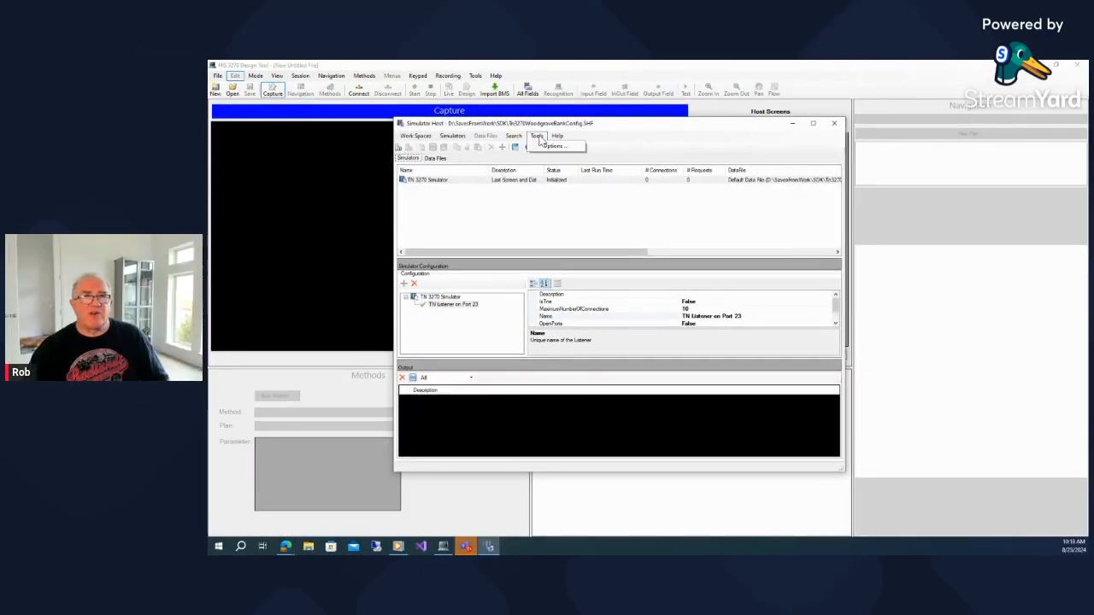
pyautogui.click(554, 151)
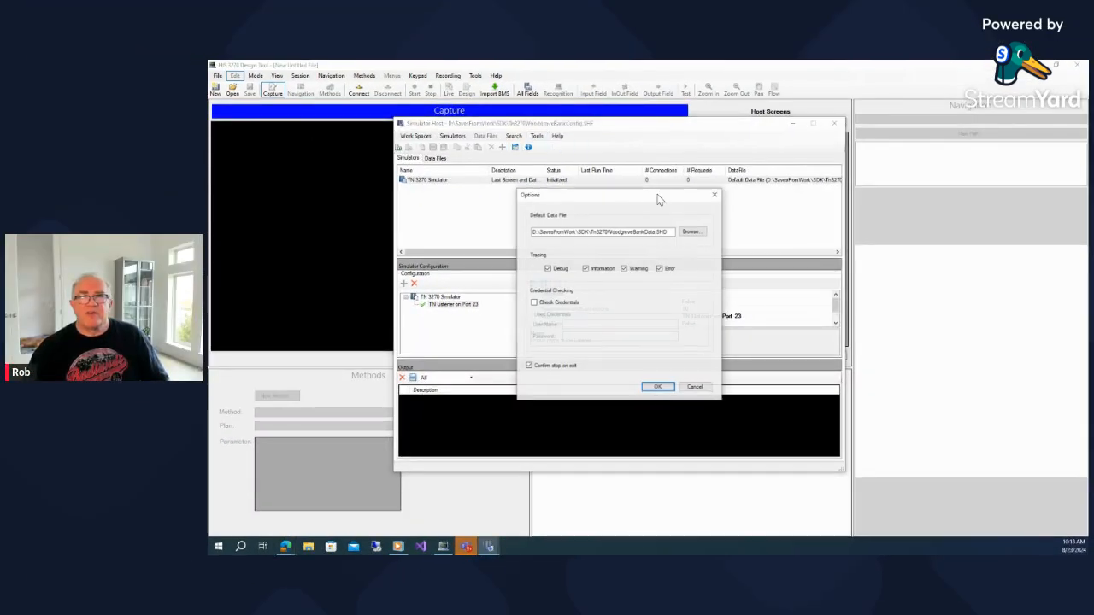
pyautogui.click(692, 232)
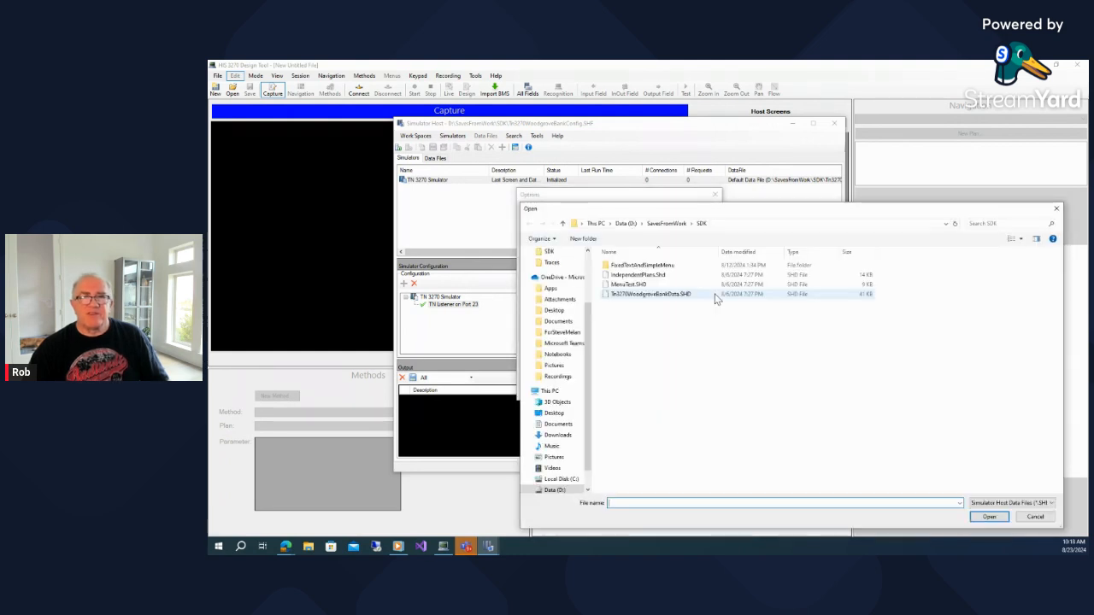
pyautogui.doubleClick(652, 284)
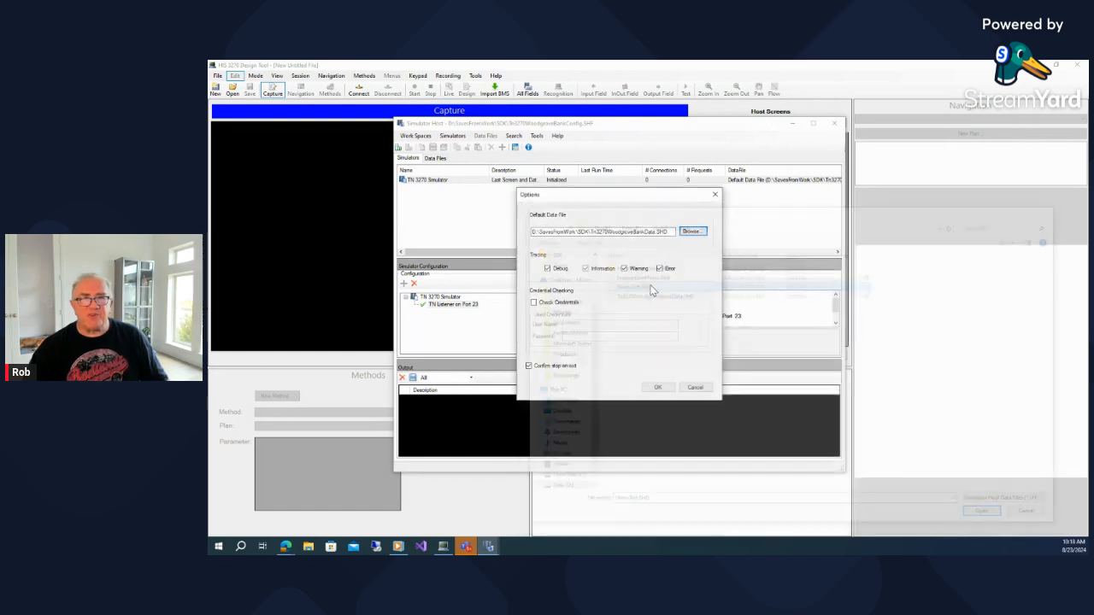
pyautogui.click(657, 389)
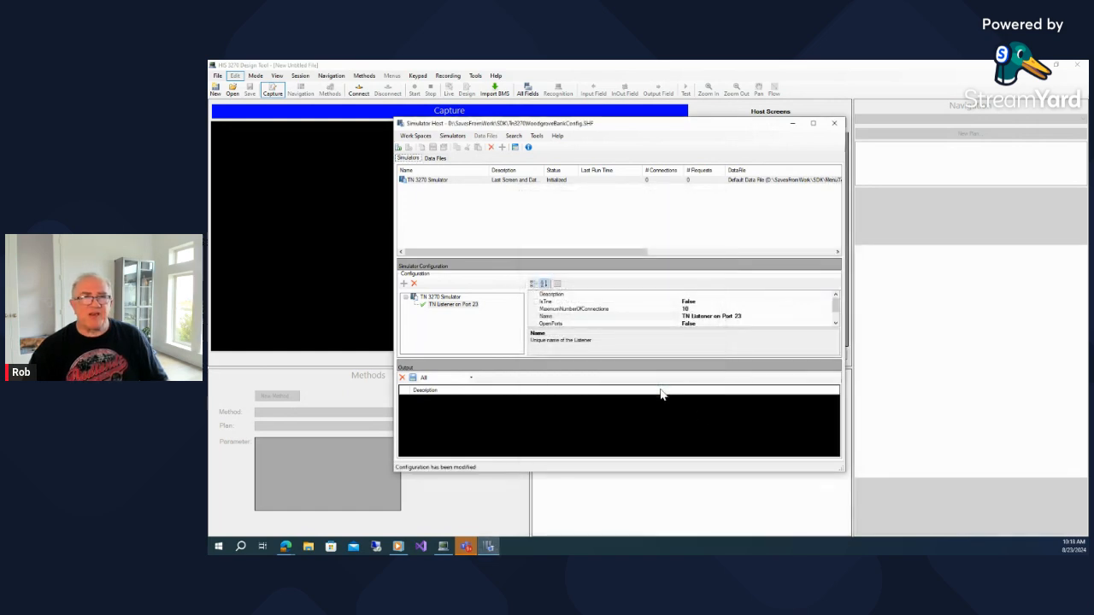
# Start the TN 3270 Simulator and minimize the Simulator Host window
pyautogui.click(427, 181)
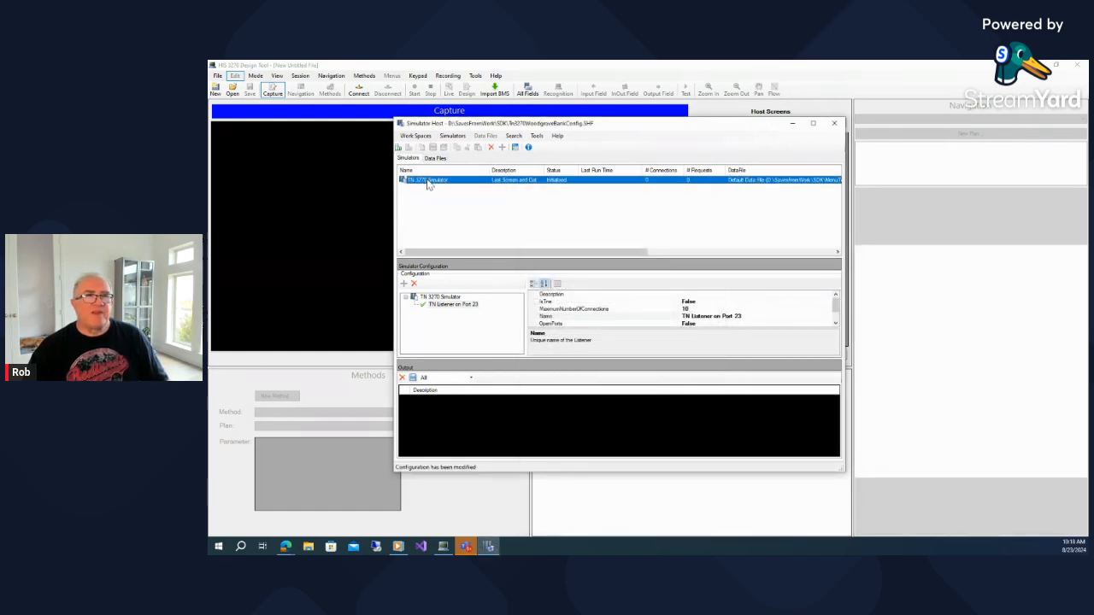
pyautogui.click(399, 147)
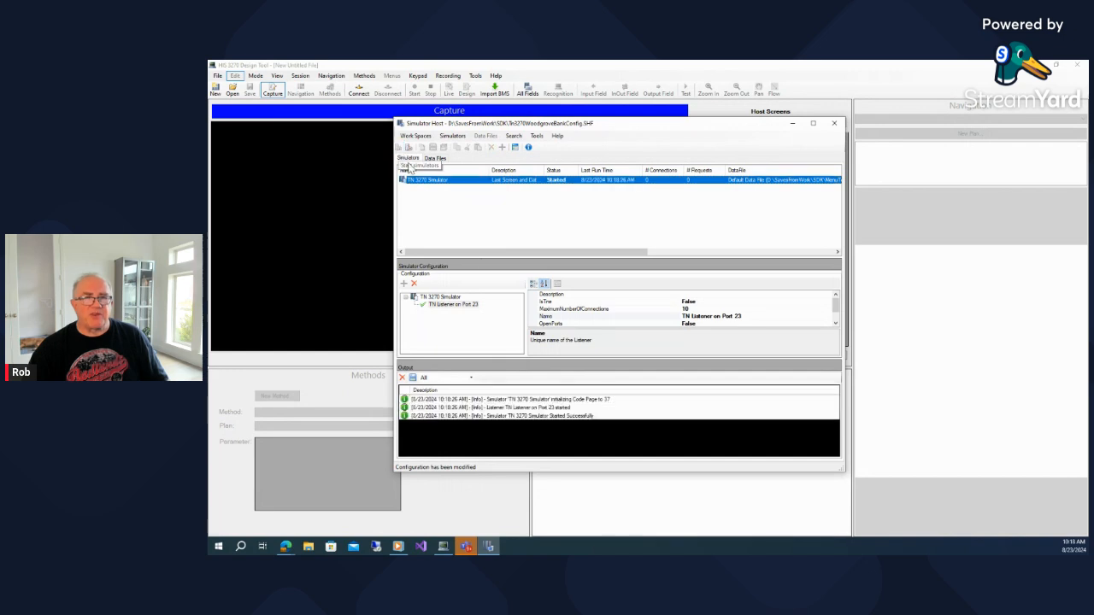
pyautogui.click(791, 125)
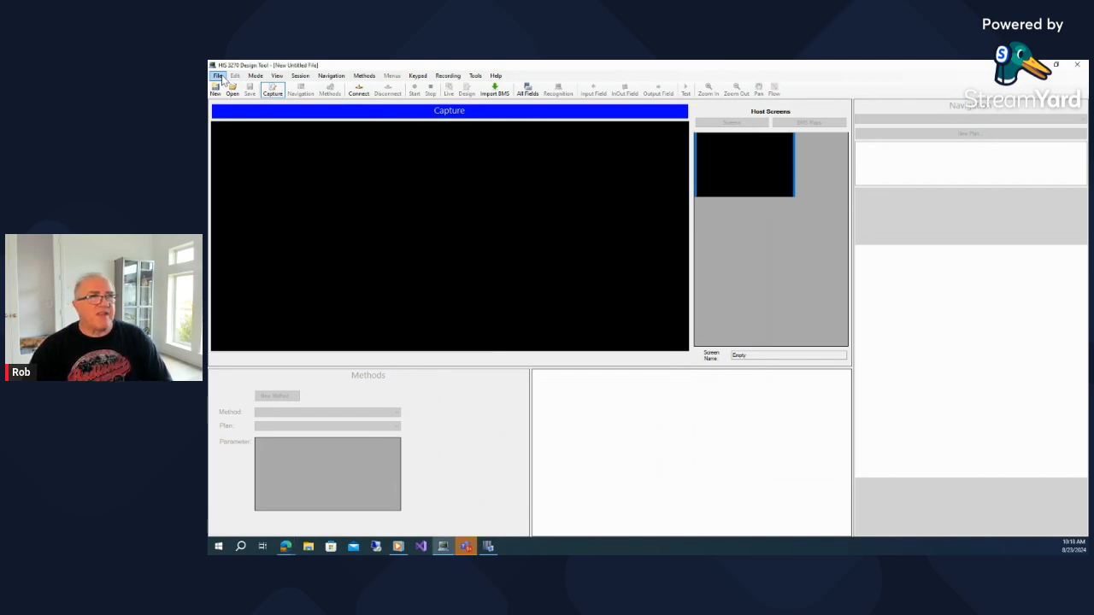
# Open the recent project FixedTextAndSimpleMenu.rap from the SavesFromWork SDK folder
pyautogui.click(222, 77)
pyautogui.click(222, 78)
pyautogui.click(218, 76)
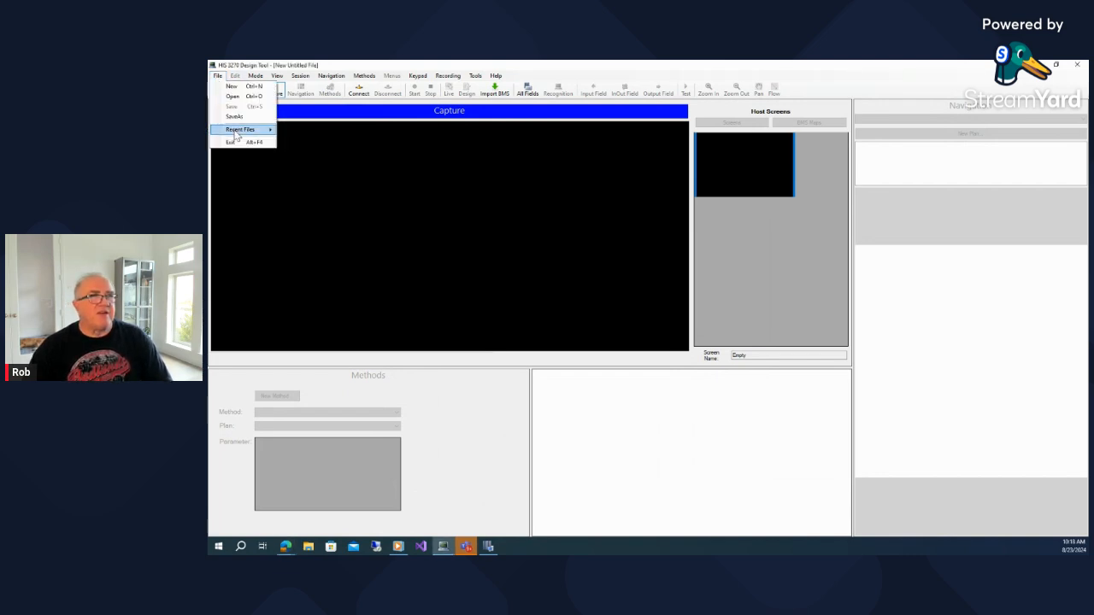
pyautogui.moveTo(236, 133)
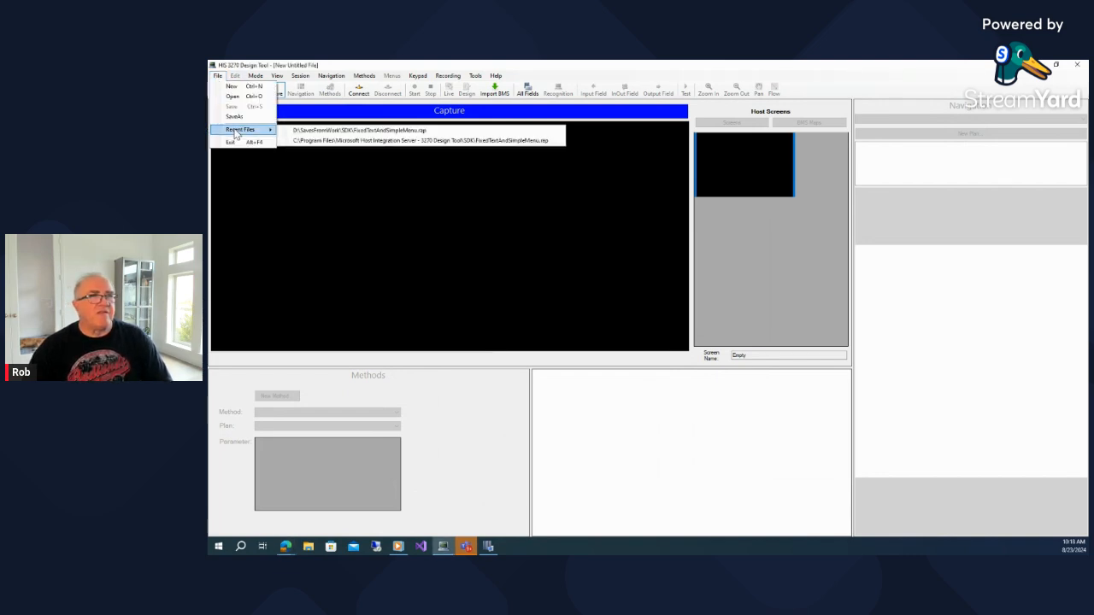
pyautogui.click(363, 130)
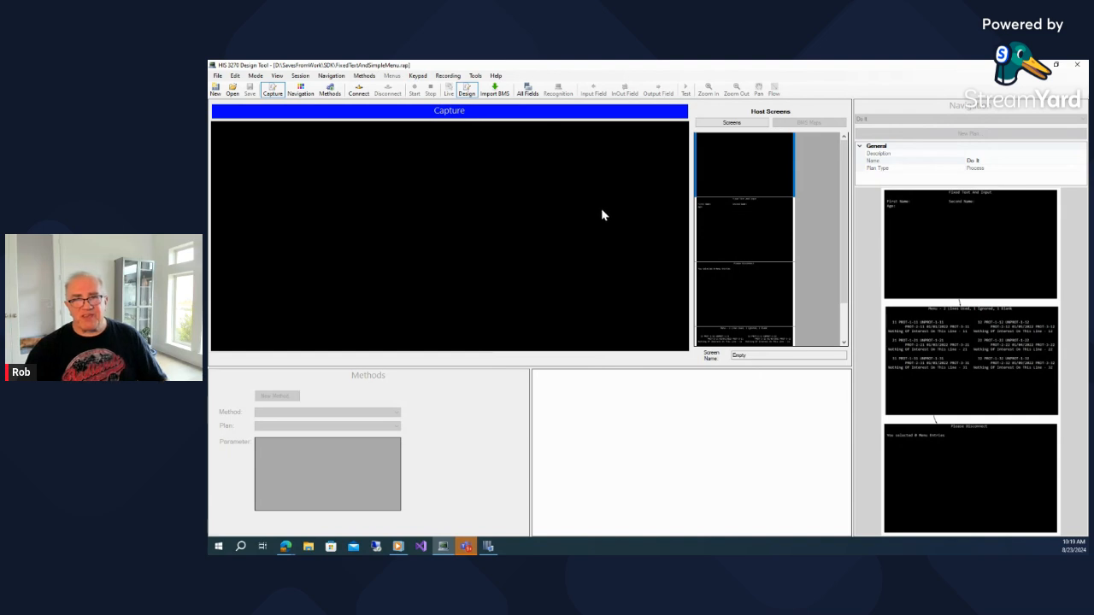
# Switch to Methods mode and create a new method named UseMenu
pyautogui.scroll(-1, 761, 220)
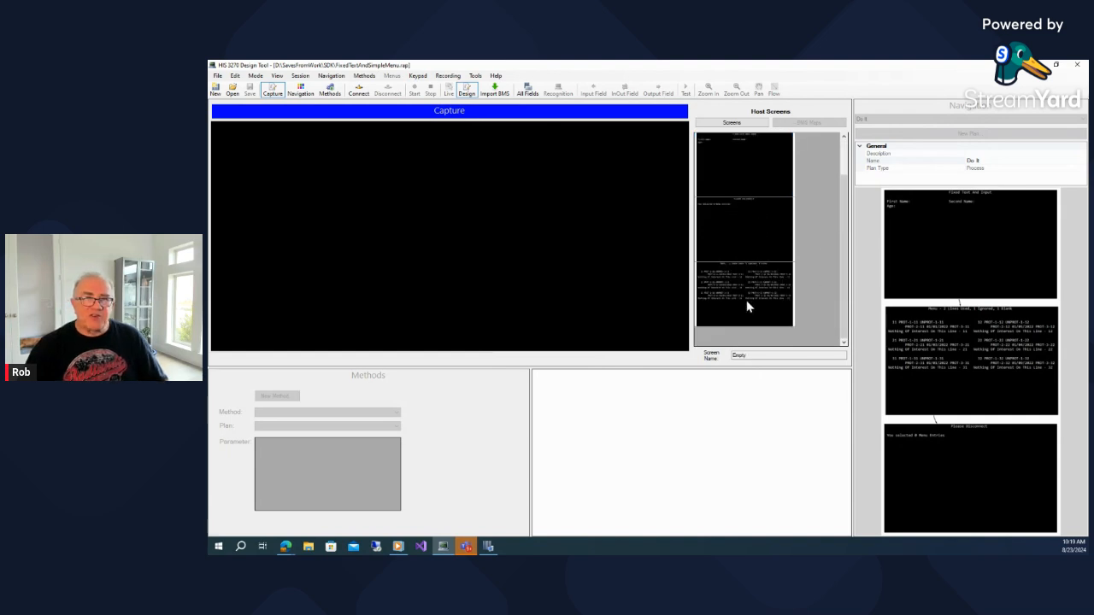
pyautogui.scroll(1, 746, 300)
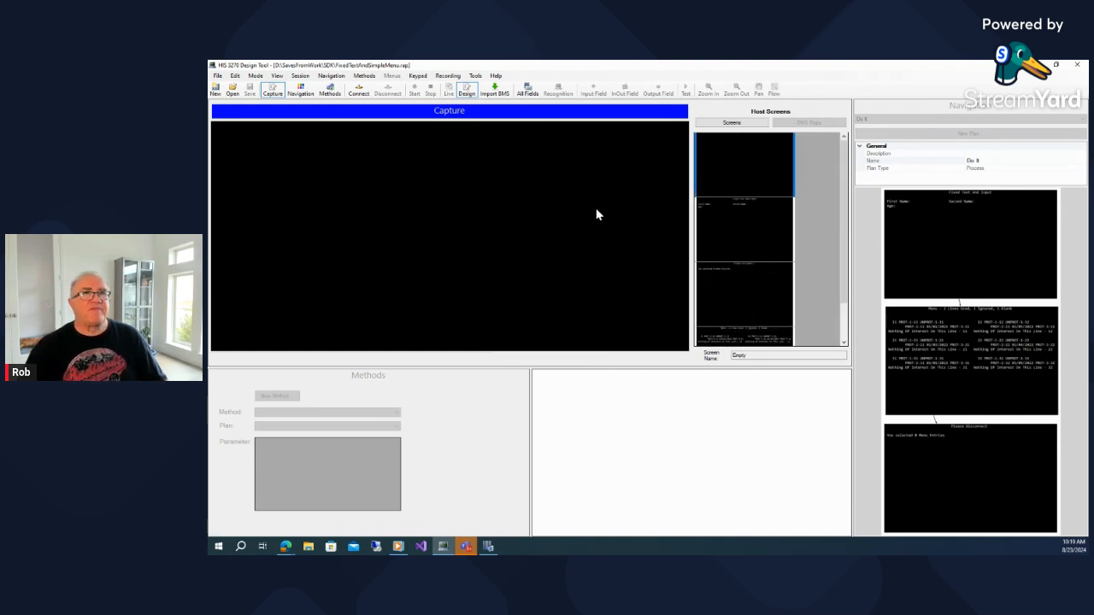
pyautogui.click(300, 89)
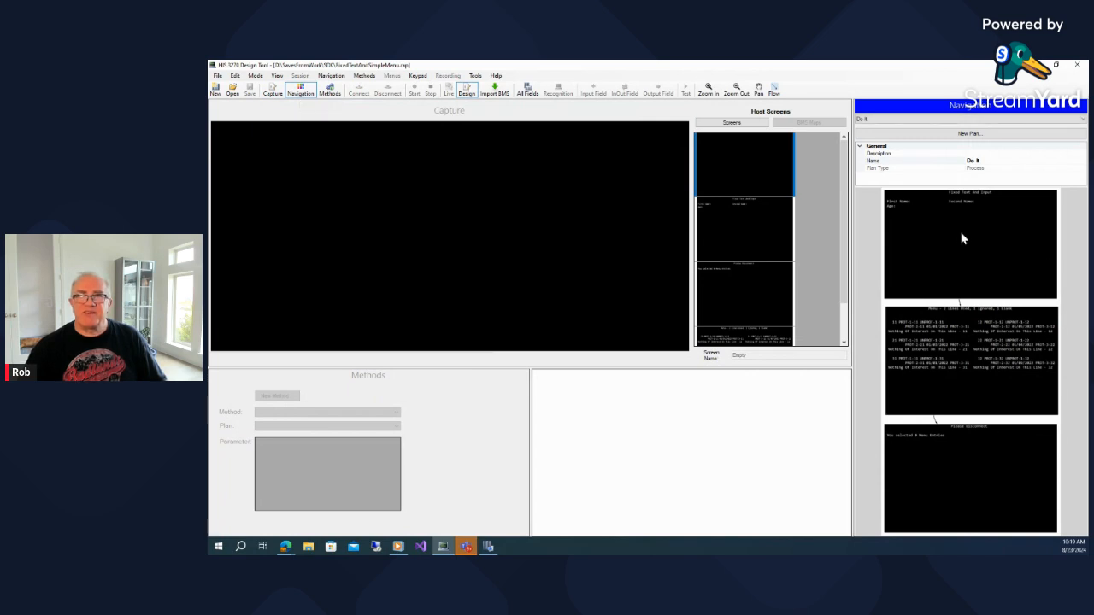
pyautogui.click(330, 89)
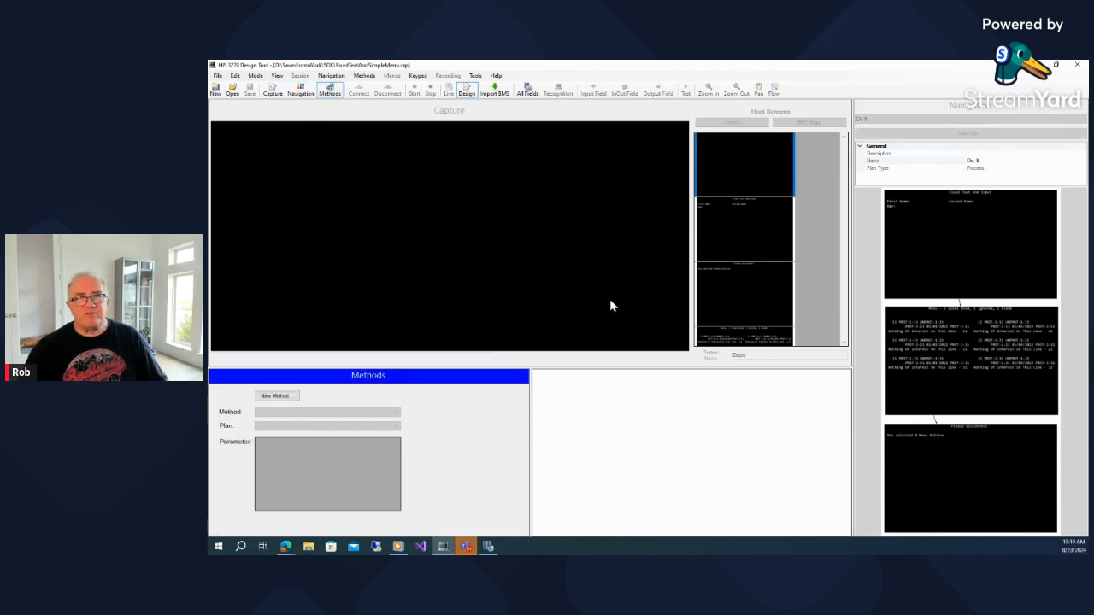
pyautogui.click(272, 397)
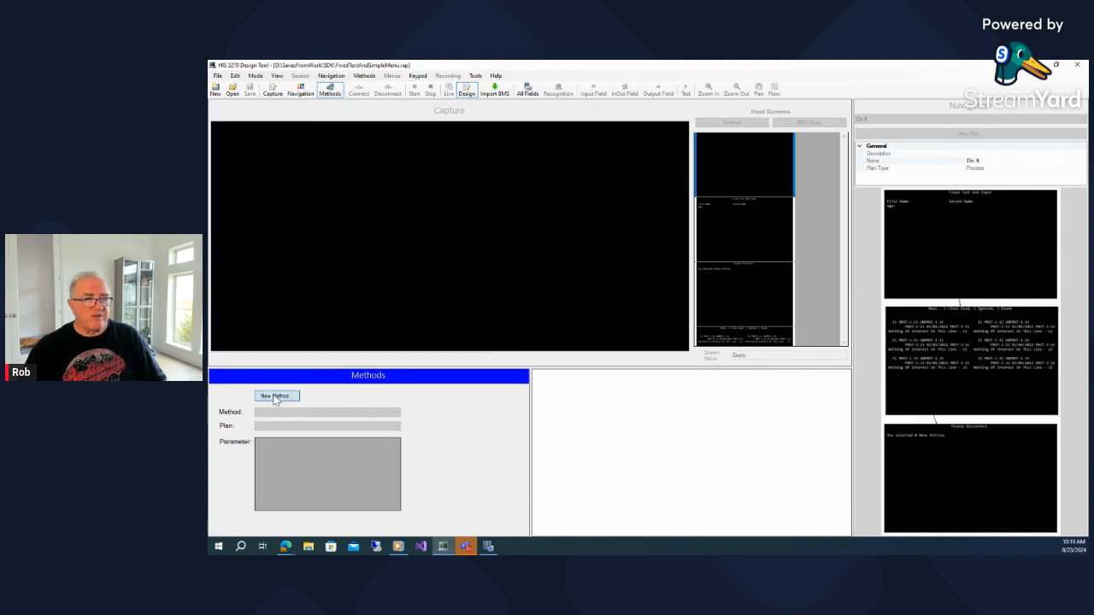
pyautogui.write('Us')
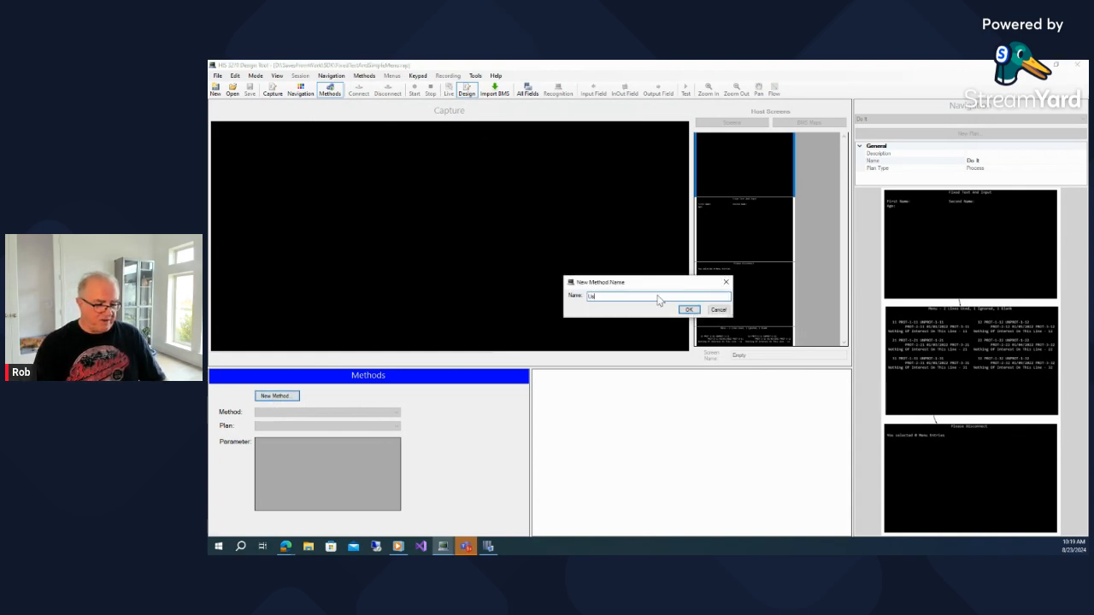
pyautogui.write('eMenu')
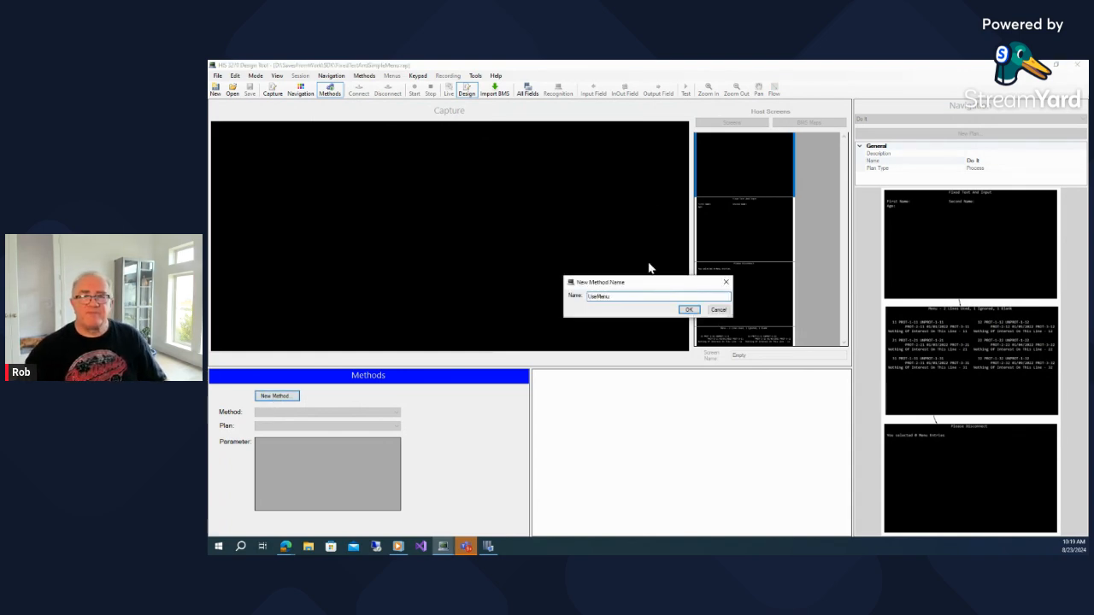
pyautogui.click(689, 309)
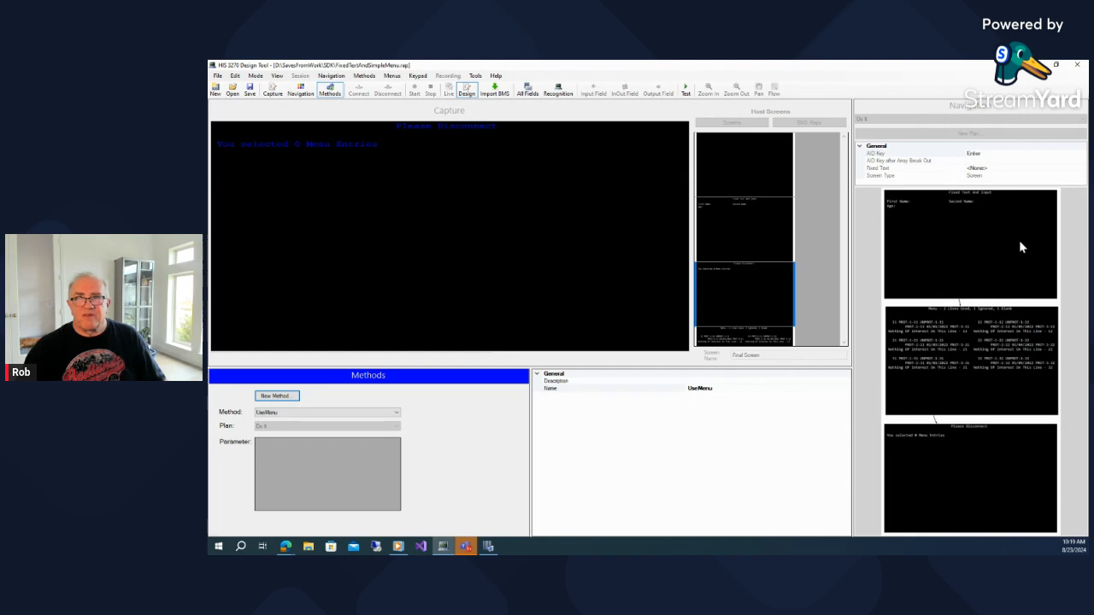
# On the Fixed Text Input screen, set the First Name field as an input parameter named firstName
pyautogui.click(313, 146)
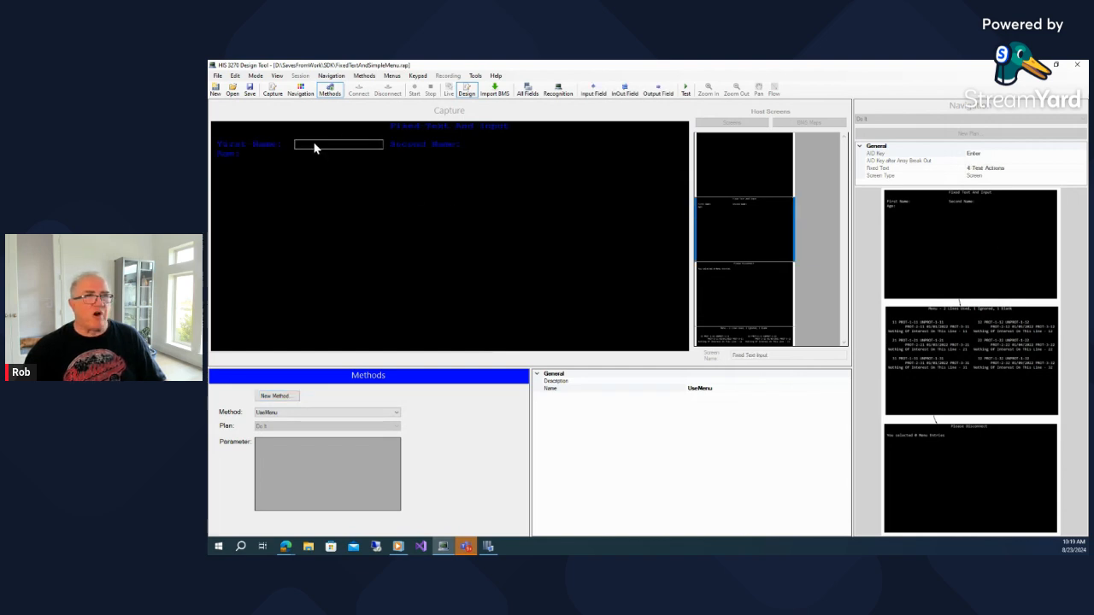
pyautogui.rightClick(312, 146)
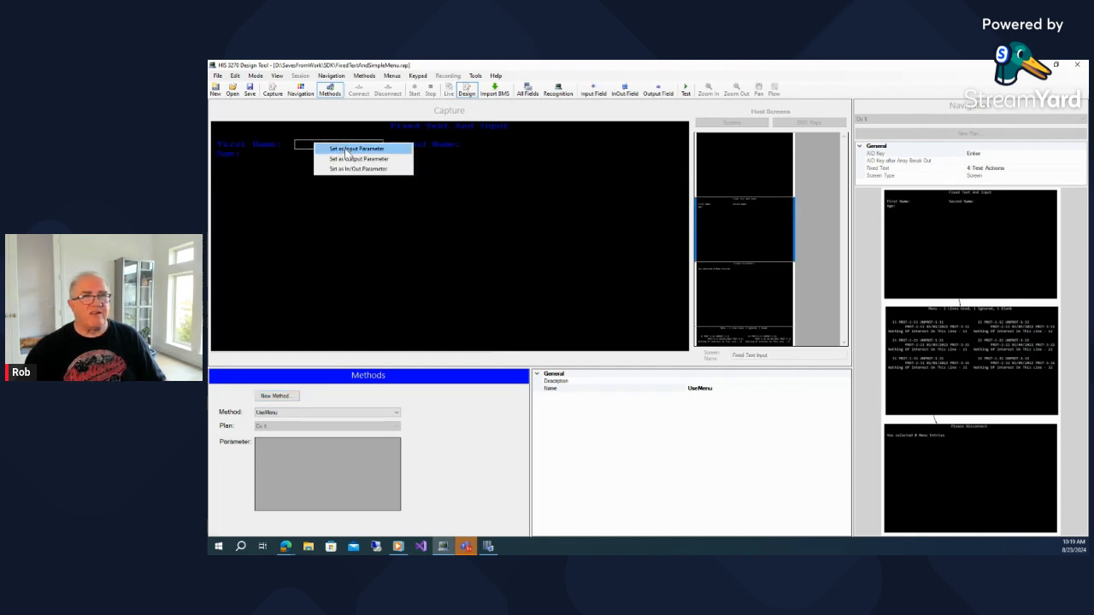
pyautogui.click(356, 148)
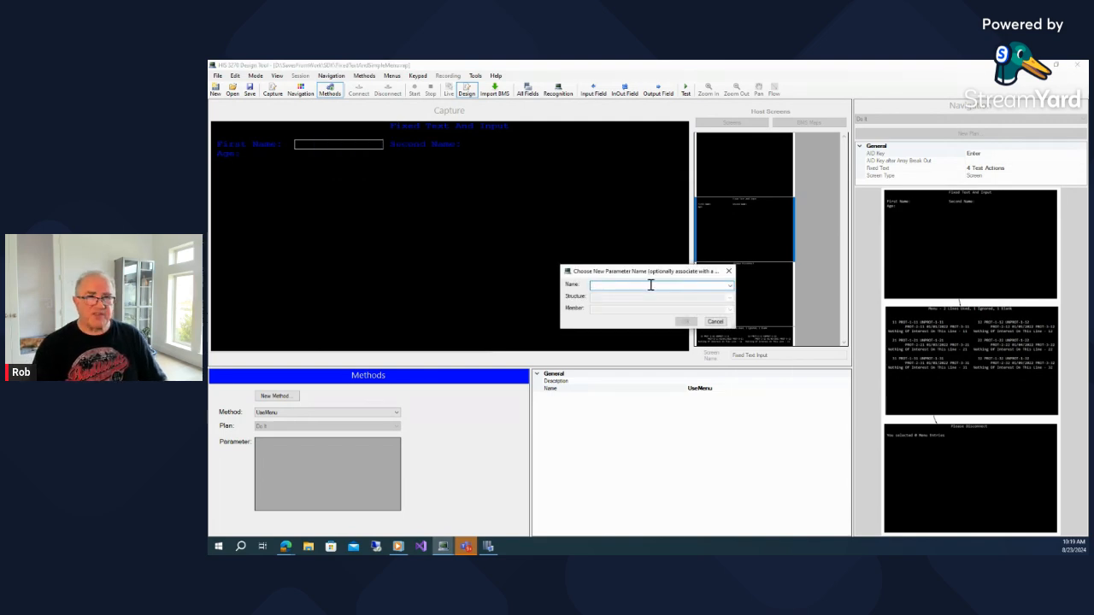
pyautogui.write('firstNa')
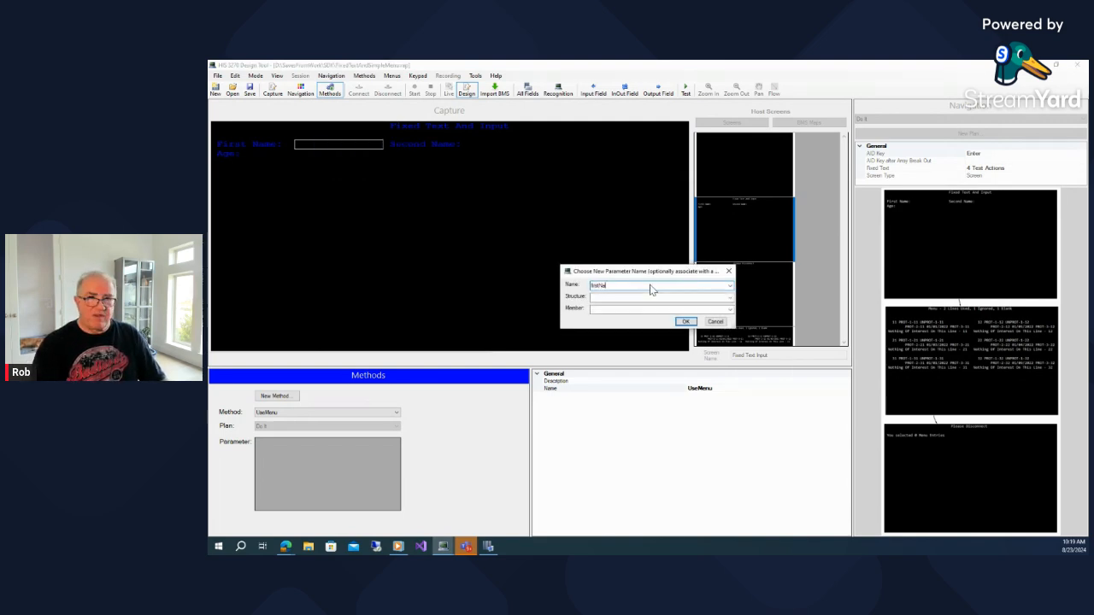
pyautogui.write('me')
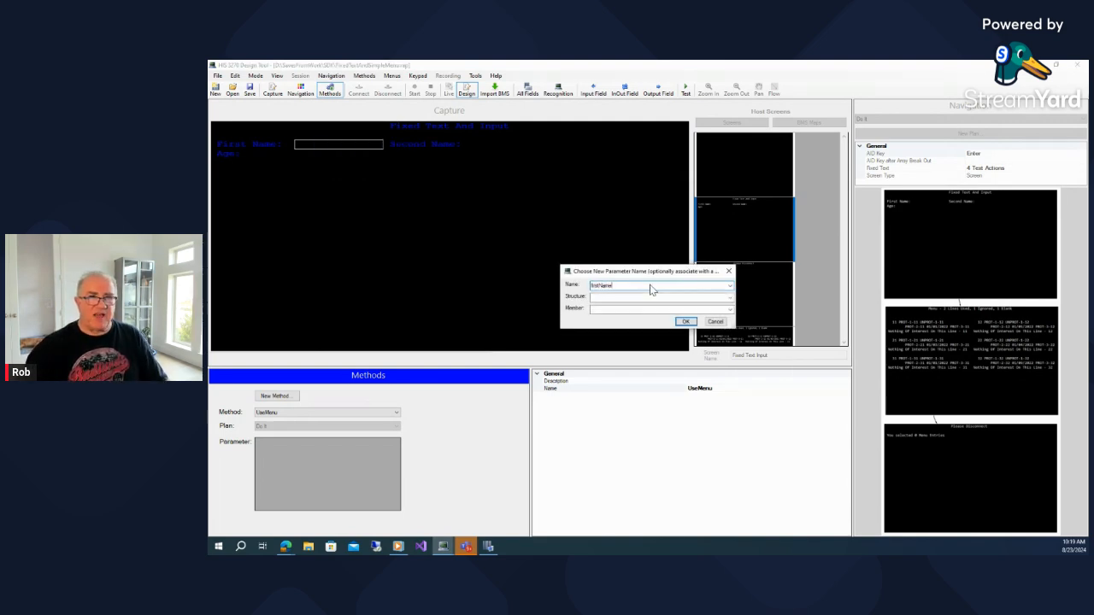
pyautogui.click(687, 323)
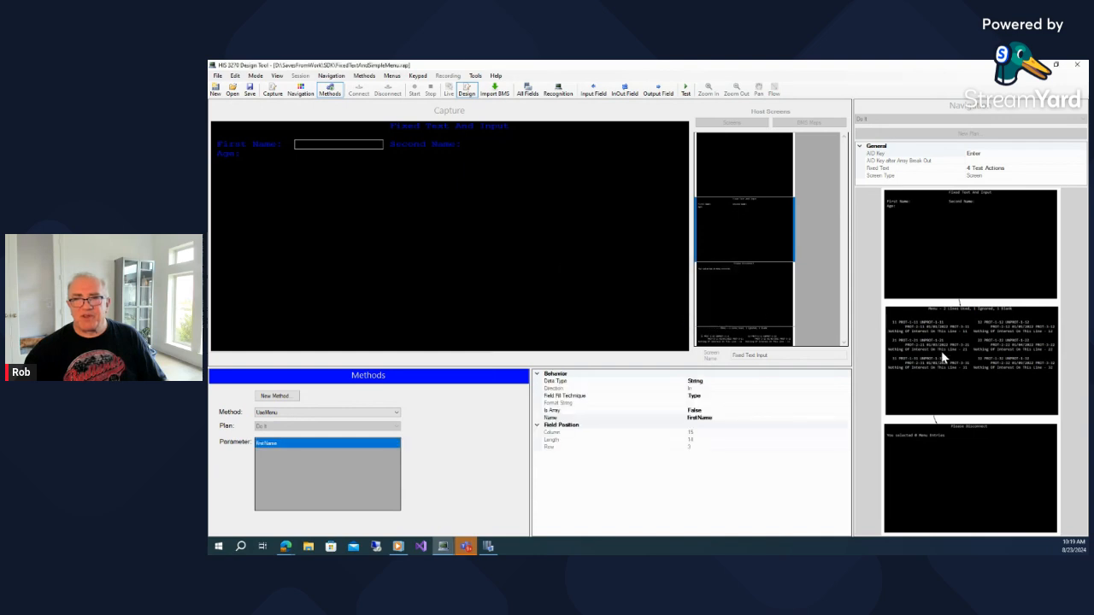
# Set the Second Name field as an input parameter named lastName
pyautogui.rightClick(505, 144)
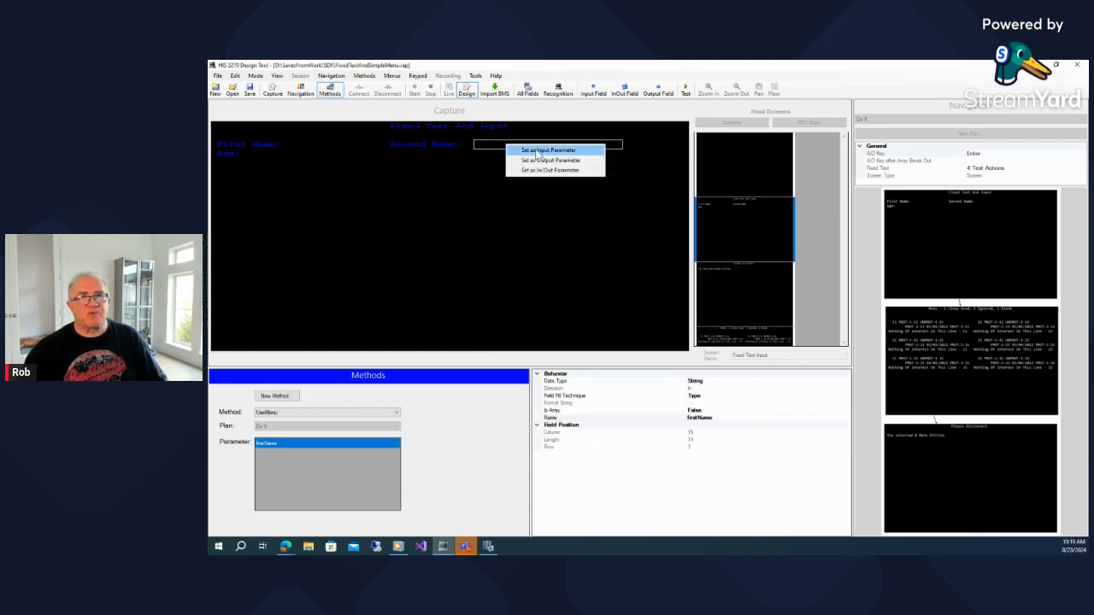
pyautogui.click(537, 151)
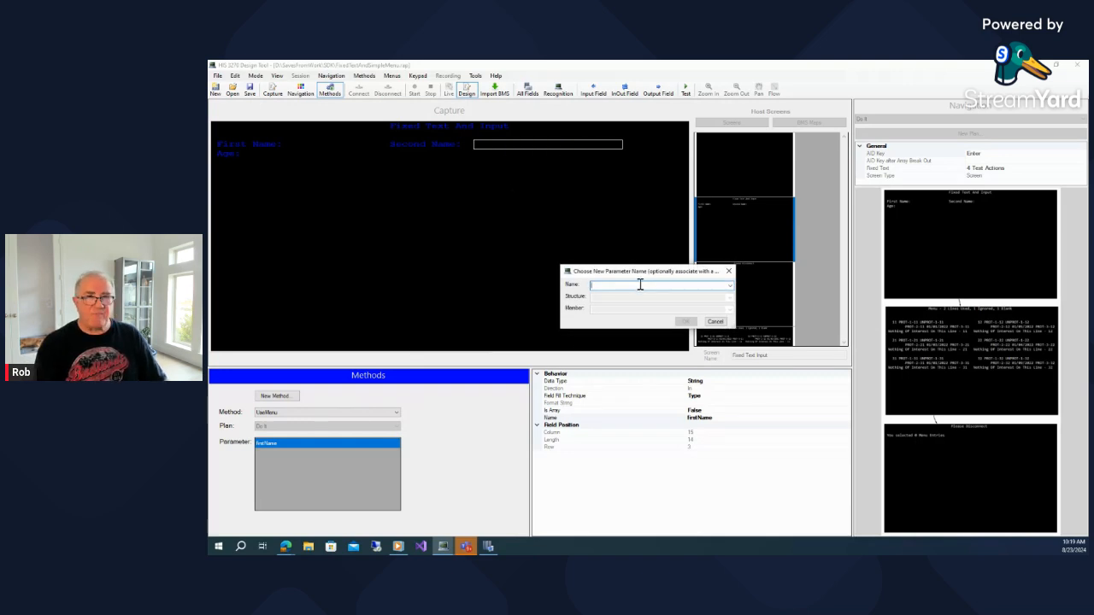
pyautogui.write('lastName')
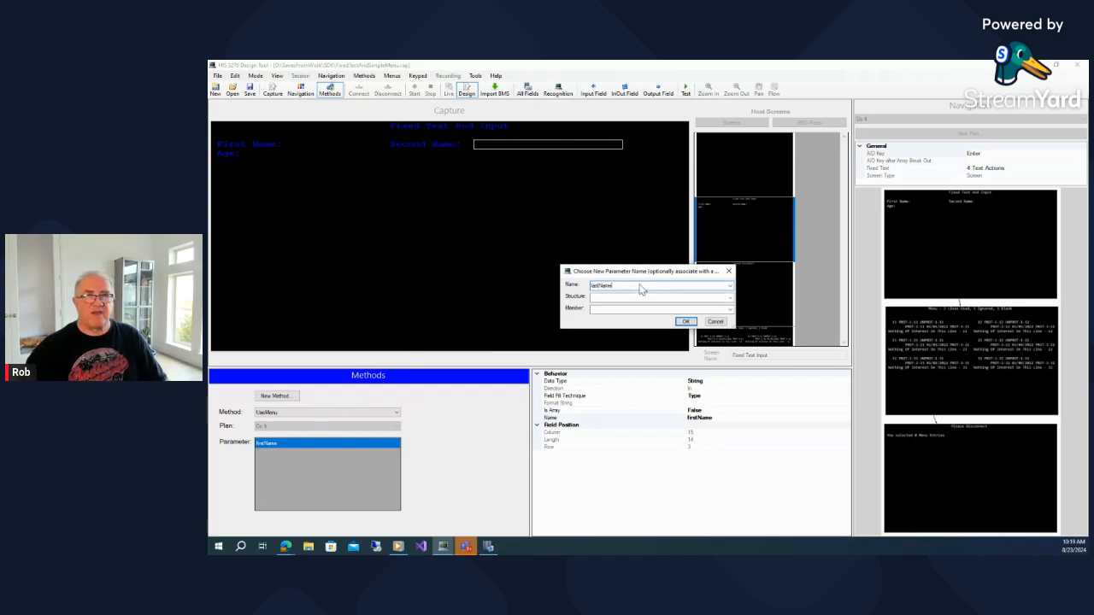
pyautogui.click(685, 322)
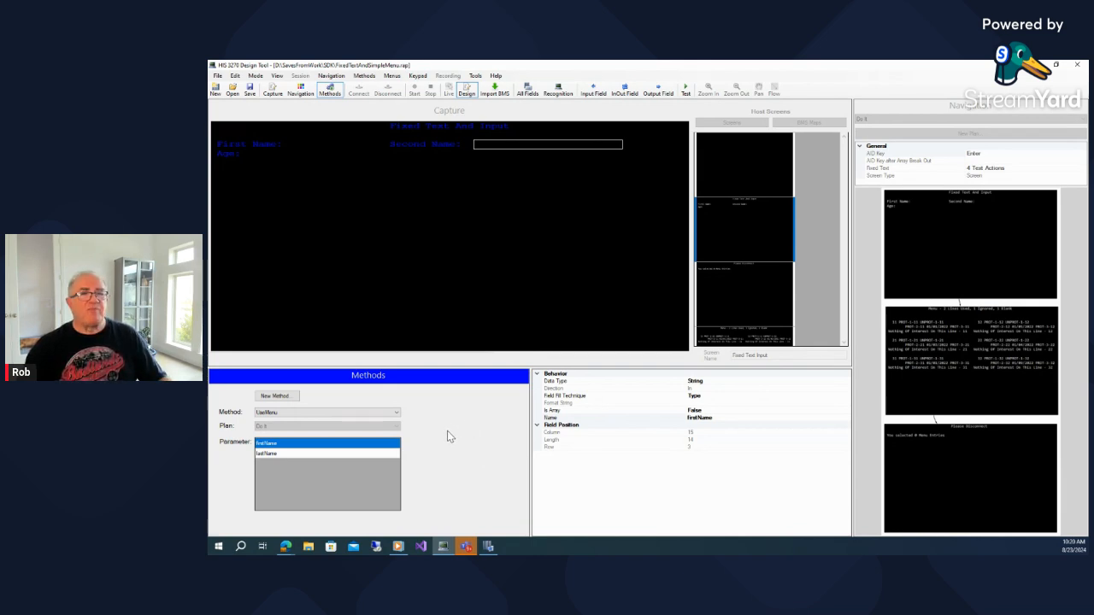
# Add a value parameter named matchProcessCharacter to the method
pyautogui.click(365, 77)
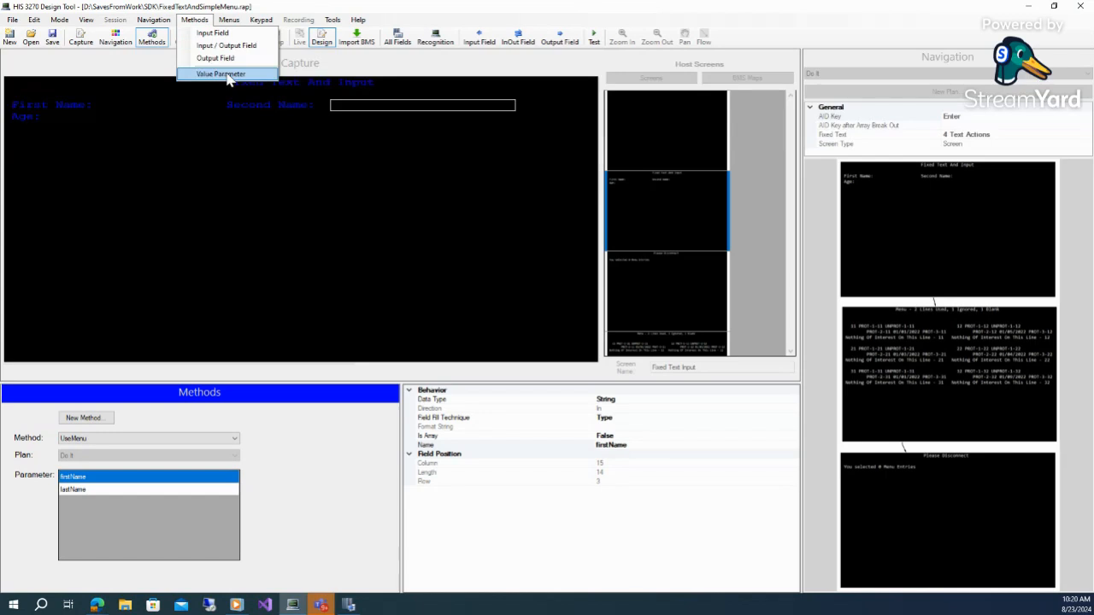
pyautogui.click(221, 75)
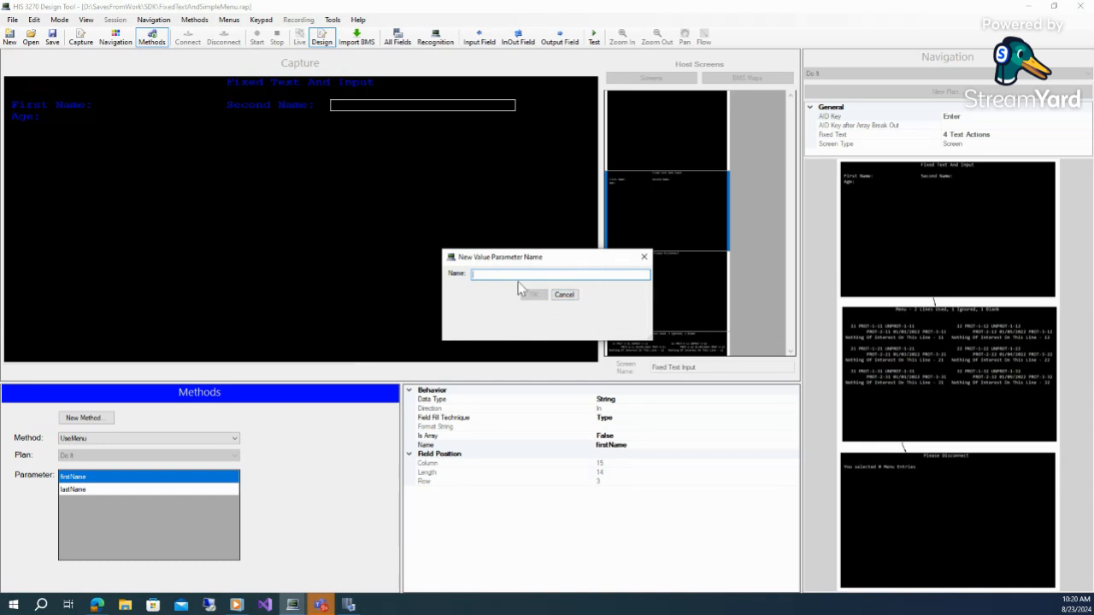
pyautogui.write('matchProcessCharacter')
pyautogui.click(533, 294)
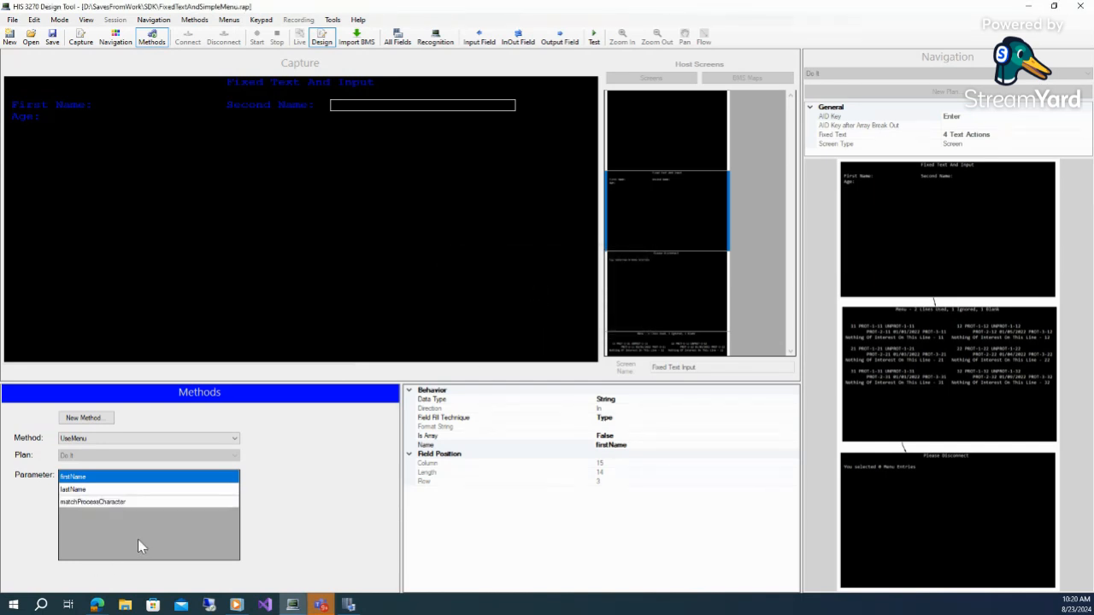
# On the Final Screen, set the selected menu entries message field as an output parameter named message
pyautogui.click(695, 307)
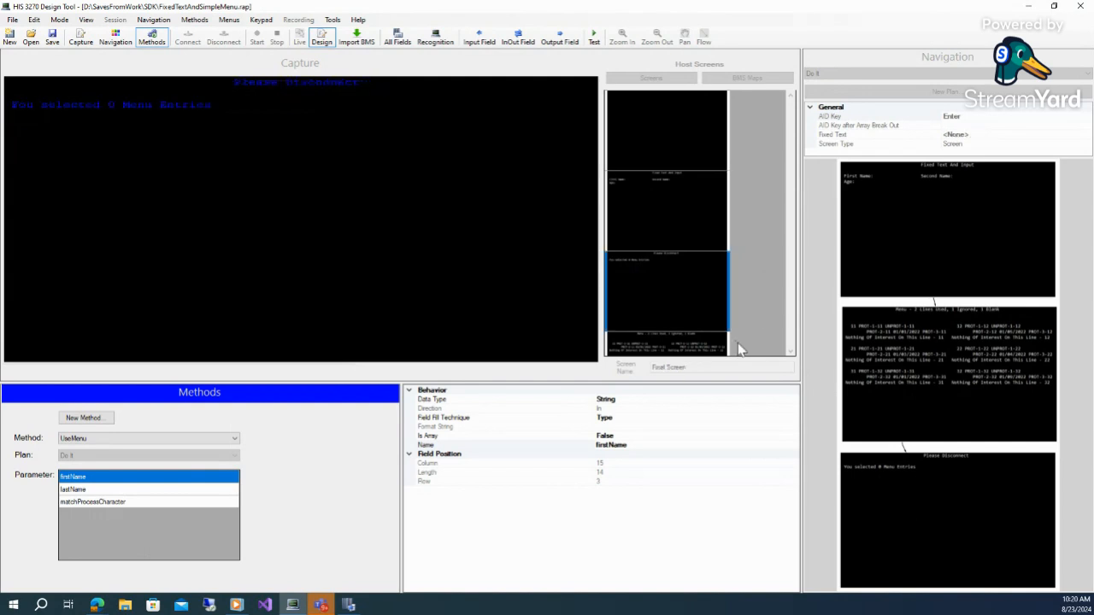
pyautogui.click(151, 104)
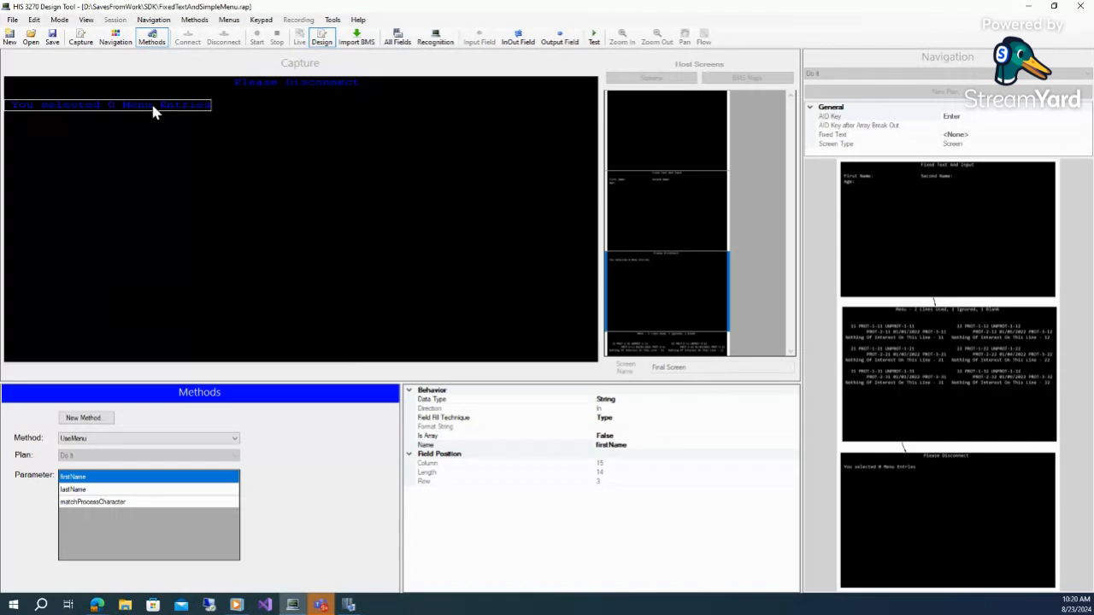
pyautogui.rightClick(152, 106)
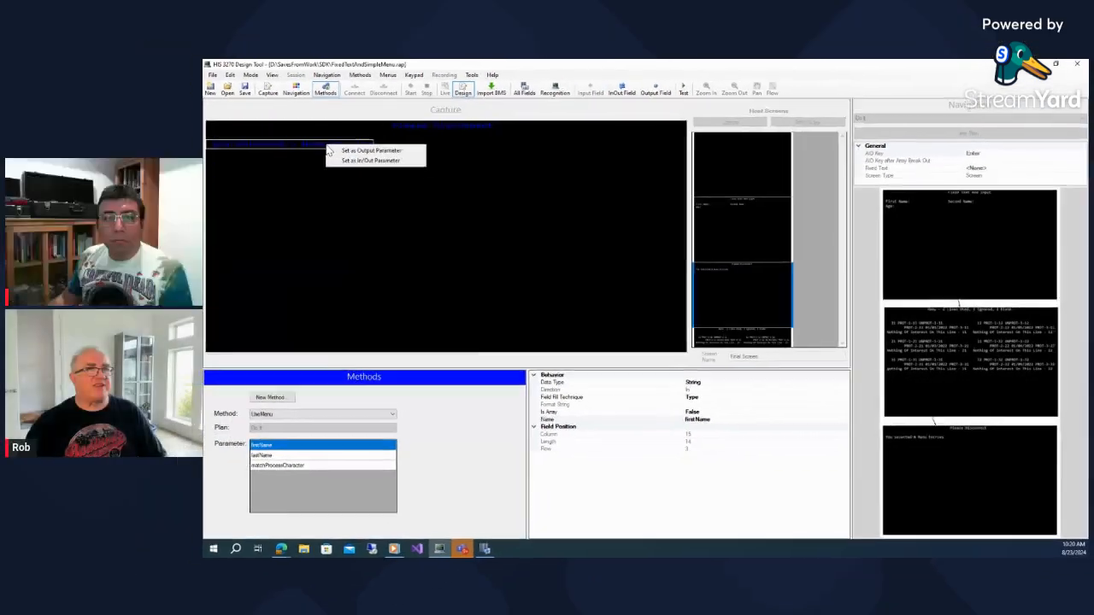
pyautogui.click(176, 117)
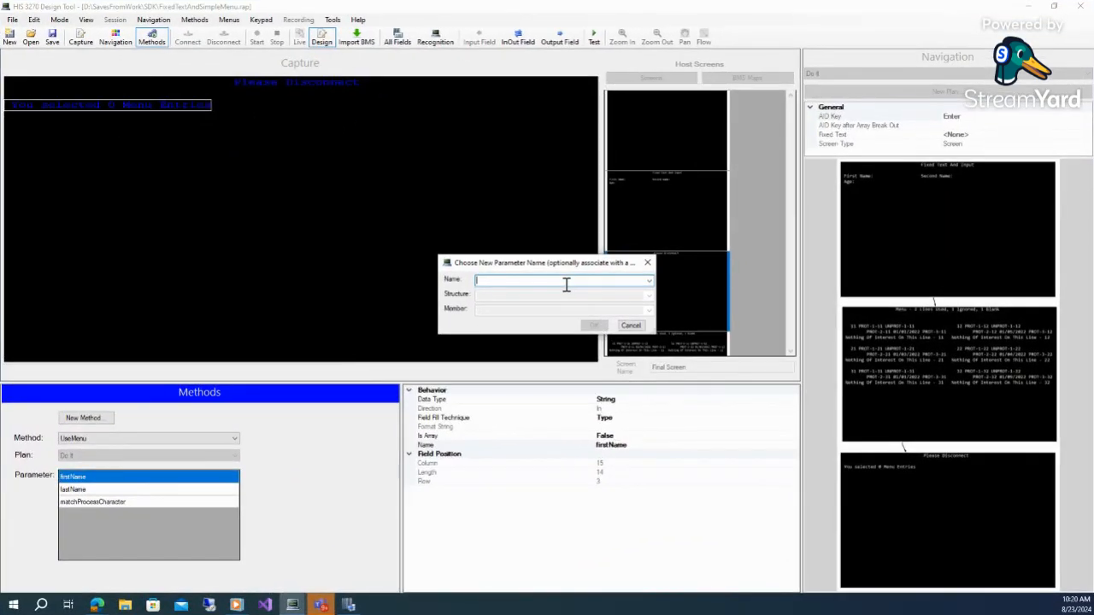
pyautogui.write('mess')
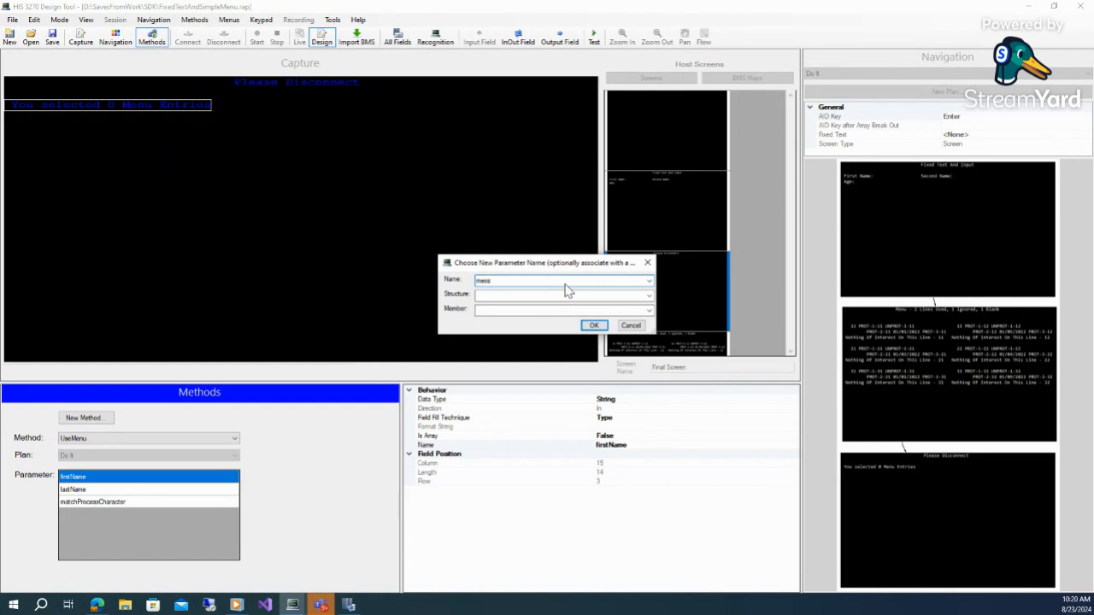
pyautogui.write('age')
pyautogui.click(592, 327)
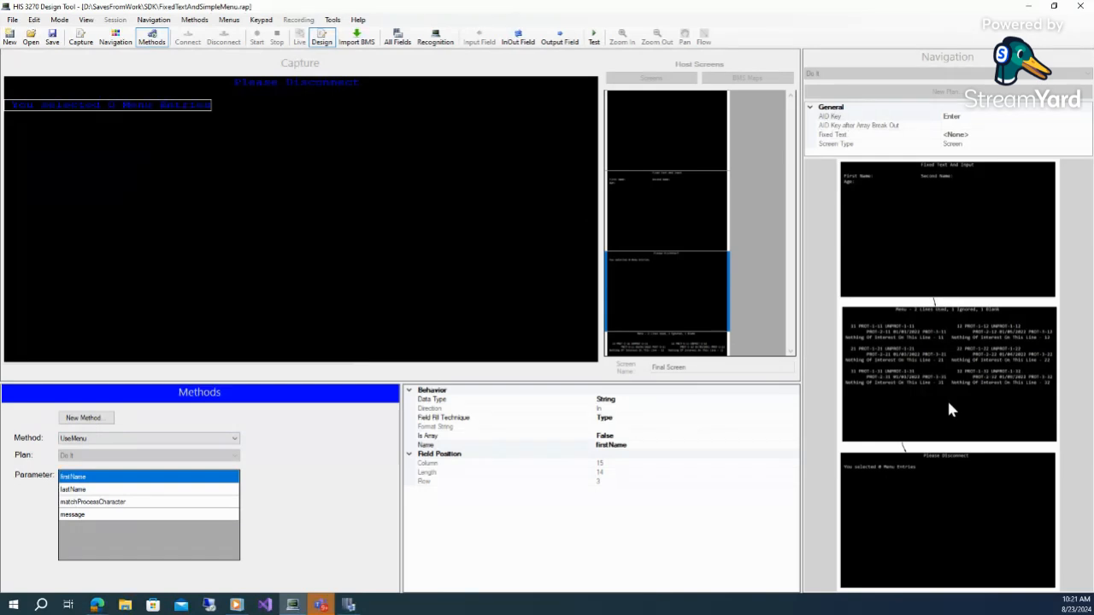
# Start a new menu definition on the Menu screen and enlarge its definition dialog
pyautogui.click(921, 370)
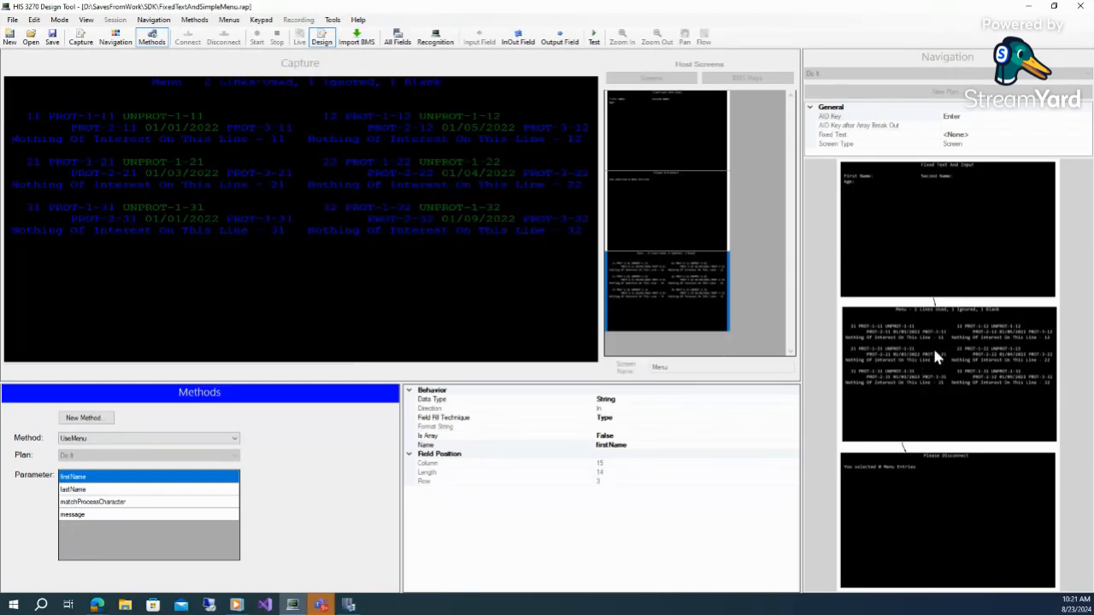
pyautogui.rightClick(935, 356)
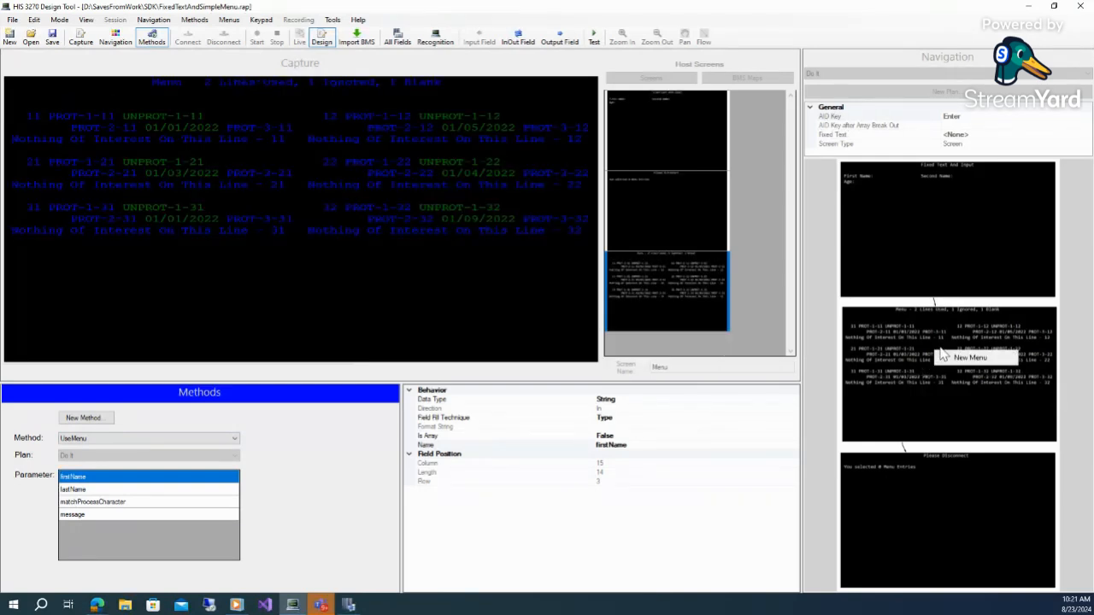
pyautogui.click(956, 360)
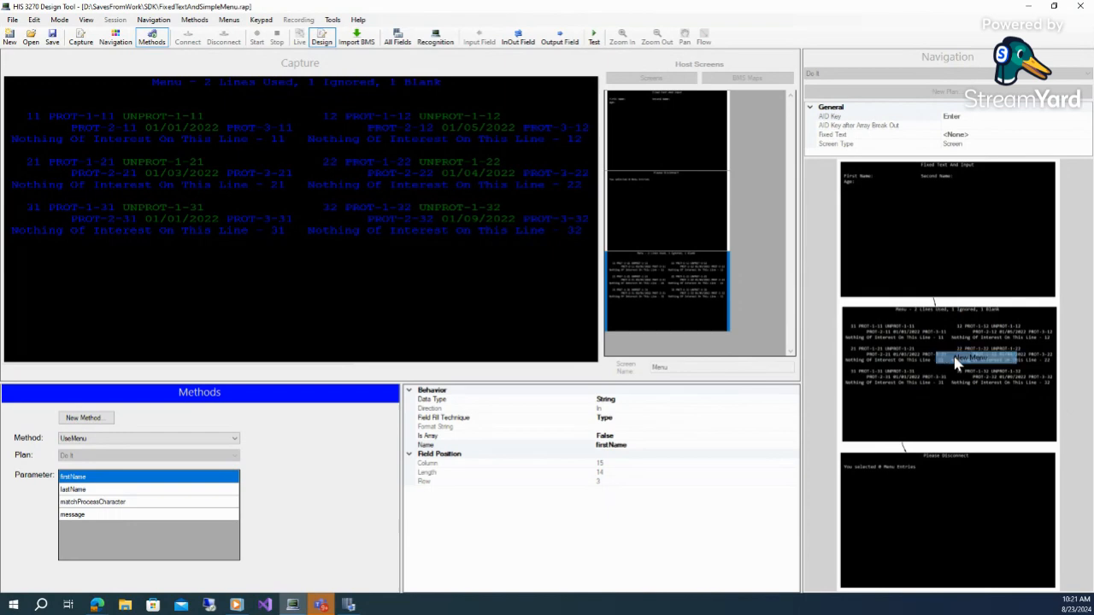
pyautogui.moveTo(516, 89); pyautogui.dragTo(407, 47)
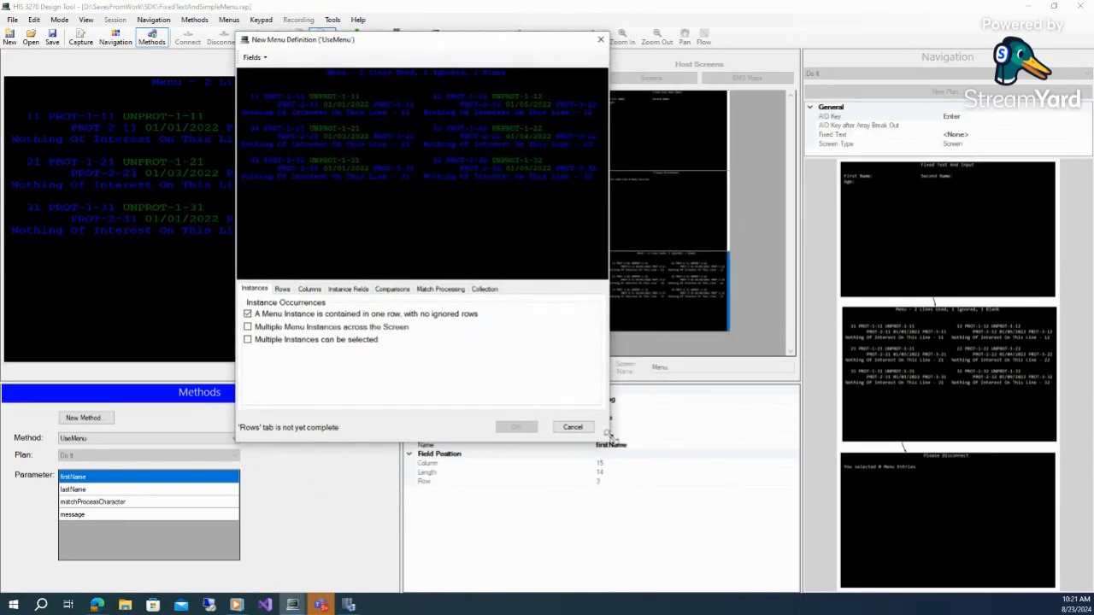
pyautogui.moveTo(623, 445); pyautogui.dragTo(862, 599)
pyautogui.moveTo(239, 36); pyautogui.dragTo(212, 11)
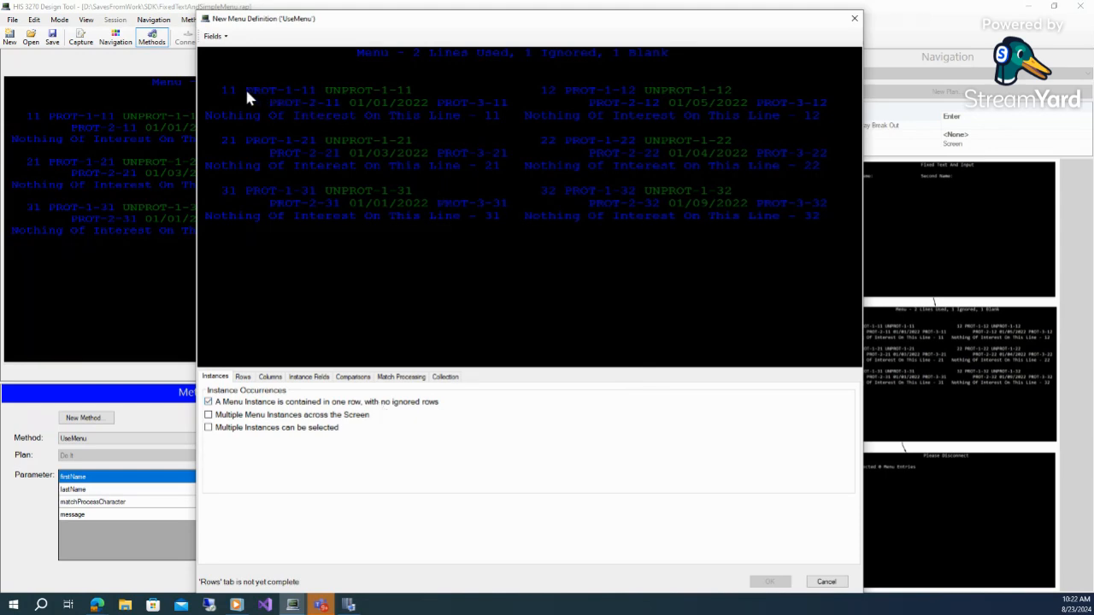
# Enable multiple menu instances across the screen instead of one instance per row, marking the side-by-side instances
pyautogui.moveTo(244, 87); pyautogui.dragTo(818, 100)
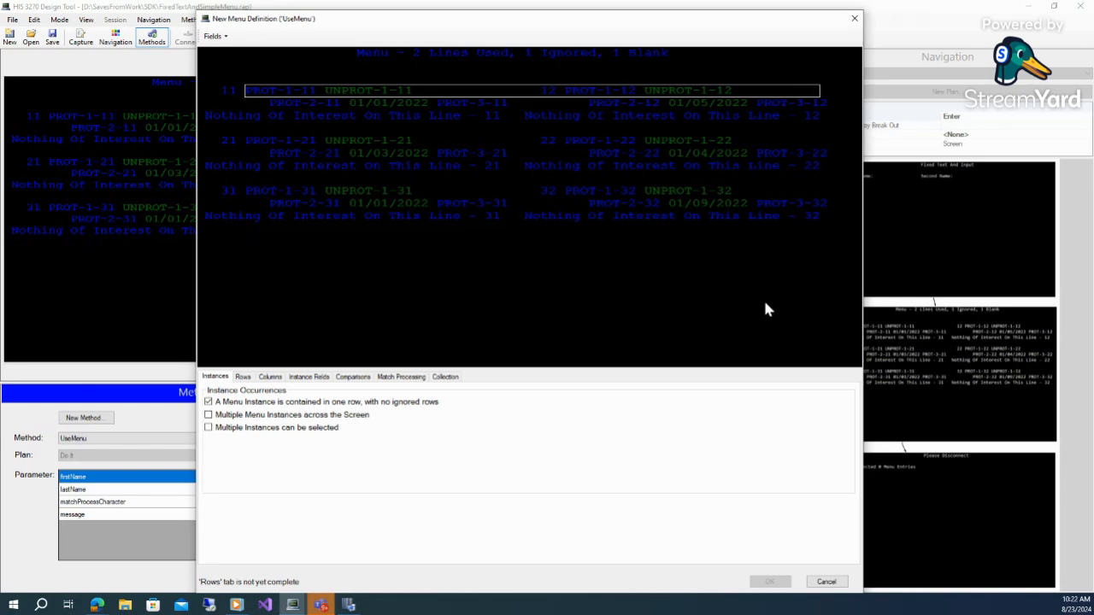
pyautogui.moveTo(250, 101); pyautogui.dragTo(810, 109)
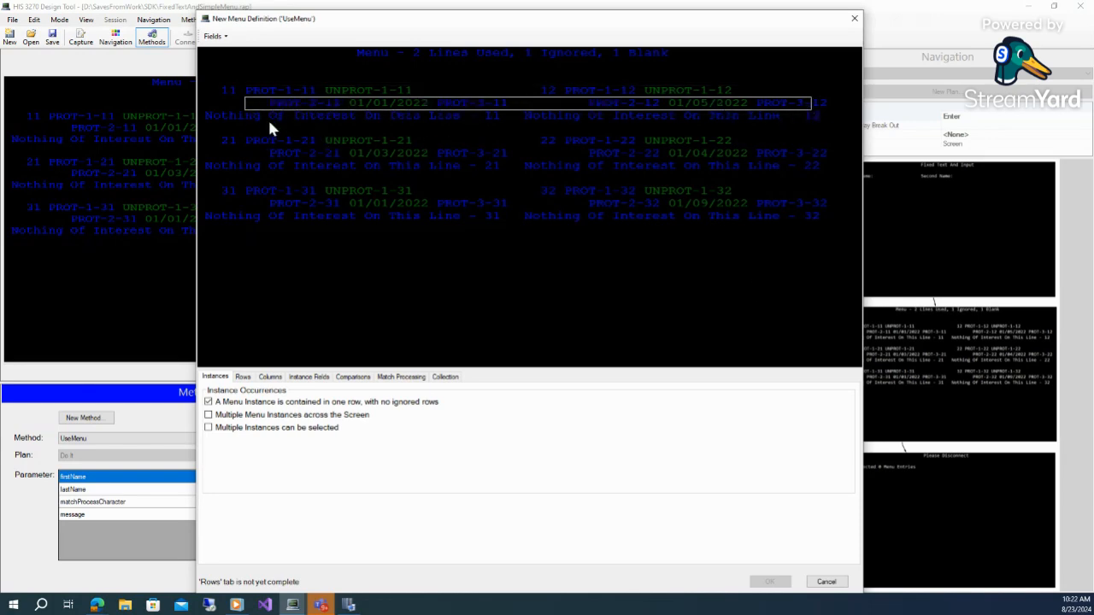
pyautogui.moveTo(245, 111); pyautogui.dragTo(784, 122)
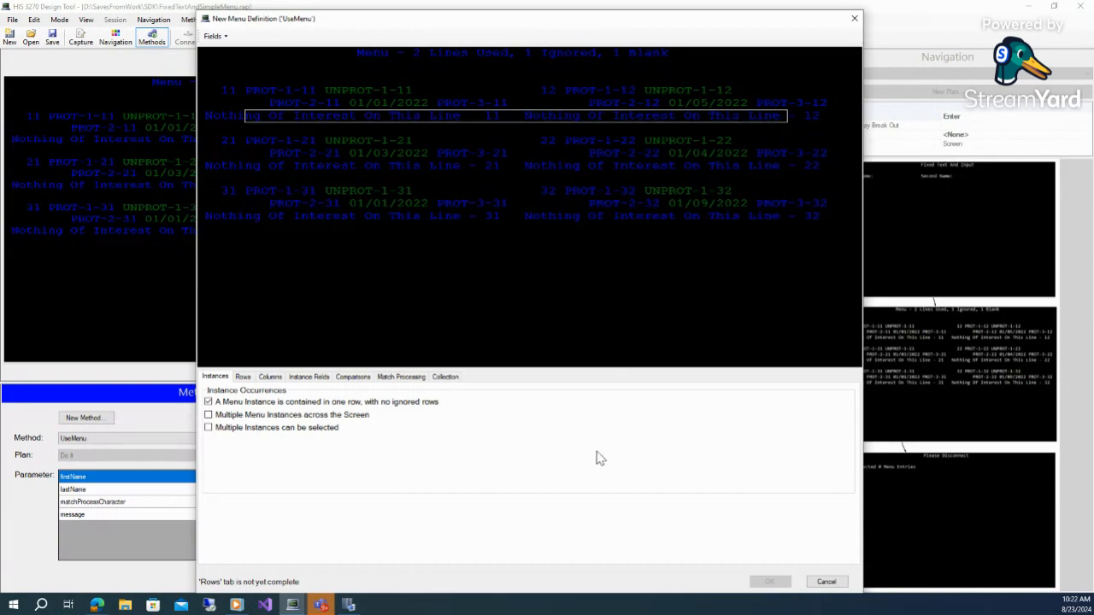
pyautogui.click(508, 356)
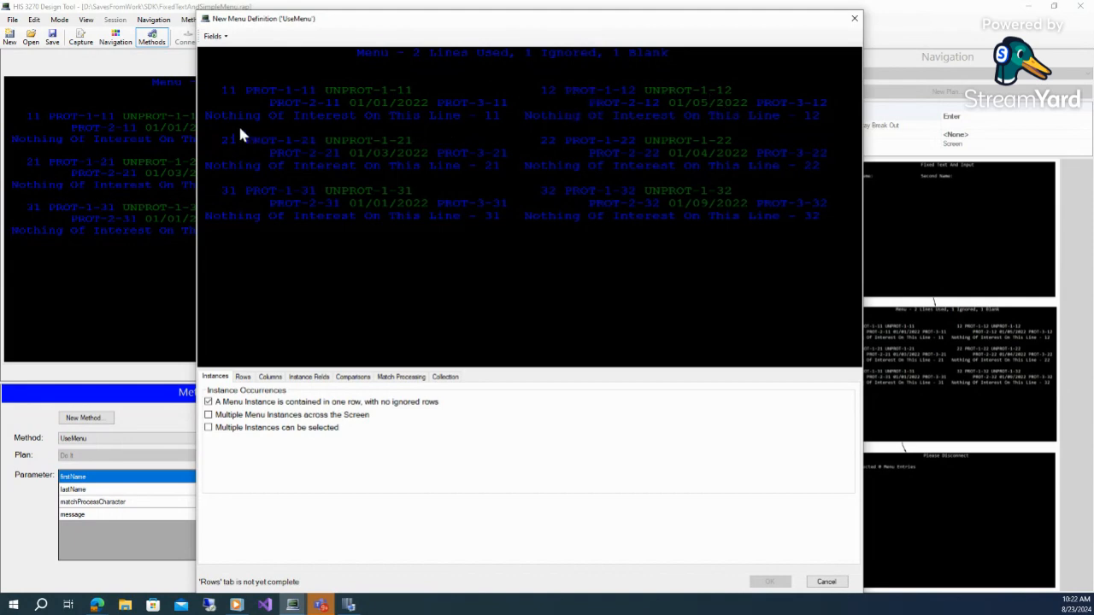
pyautogui.moveTo(298, 120); pyautogui.dragTo(425, 124)
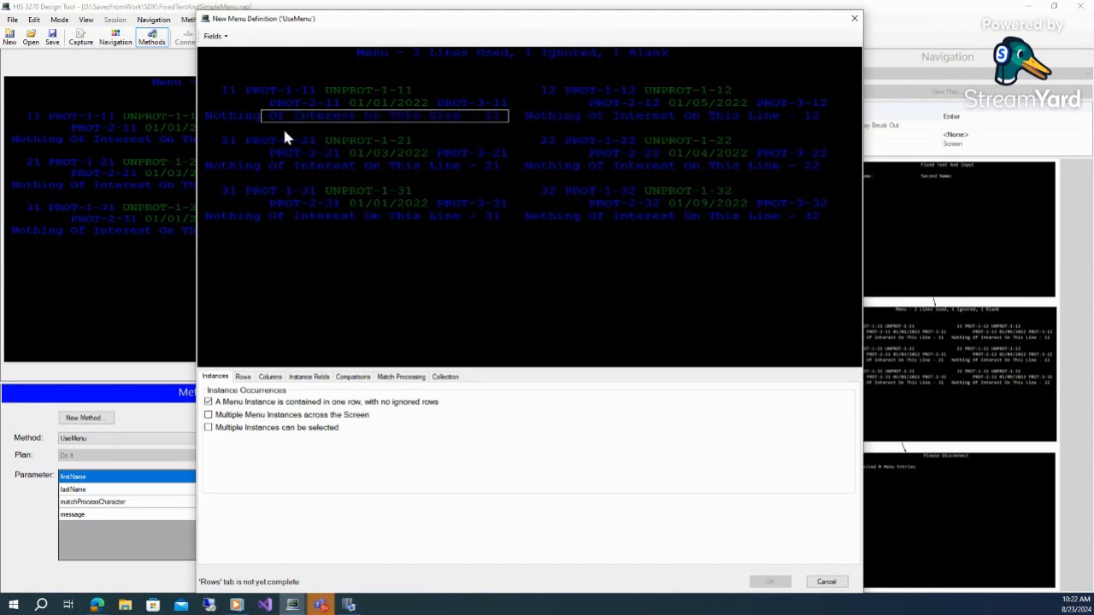
pyautogui.moveTo(277, 123); pyautogui.dragTo(691, 131)
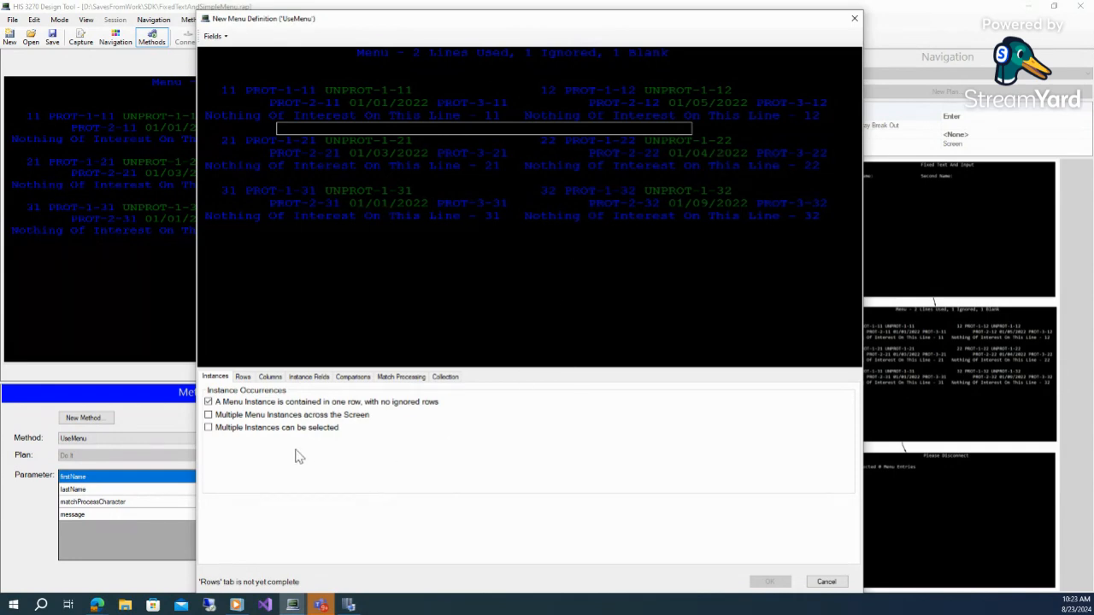
pyautogui.click(208, 414)
pyautogui.moveTo(238, 86); pyautogui.dragTo(507, 121)
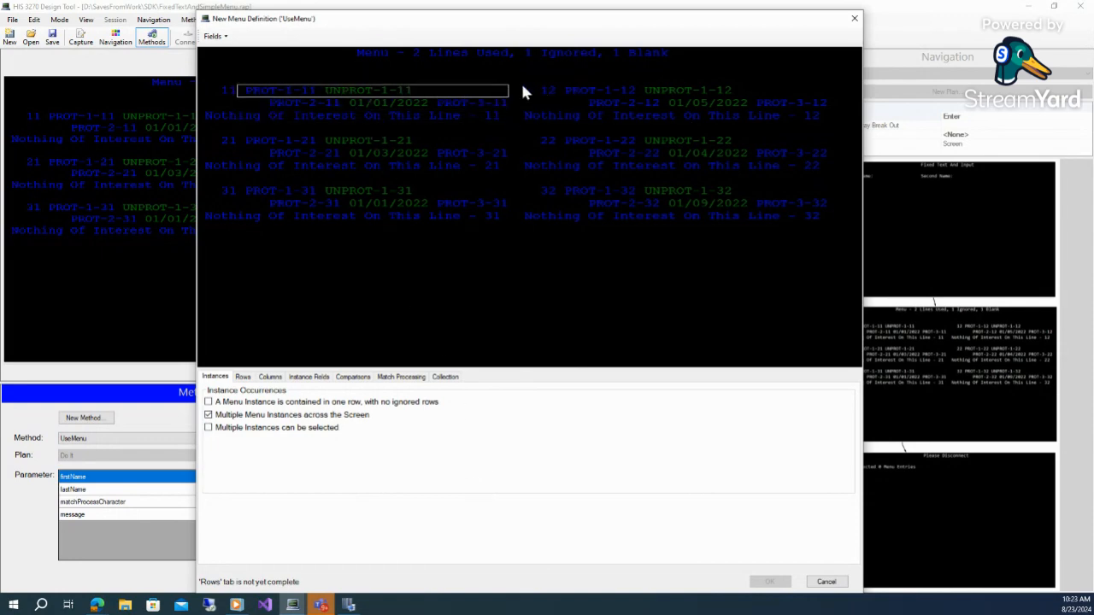
pyautogui.moveTo(518, 84); pyautogui.dragTo(837, 96)
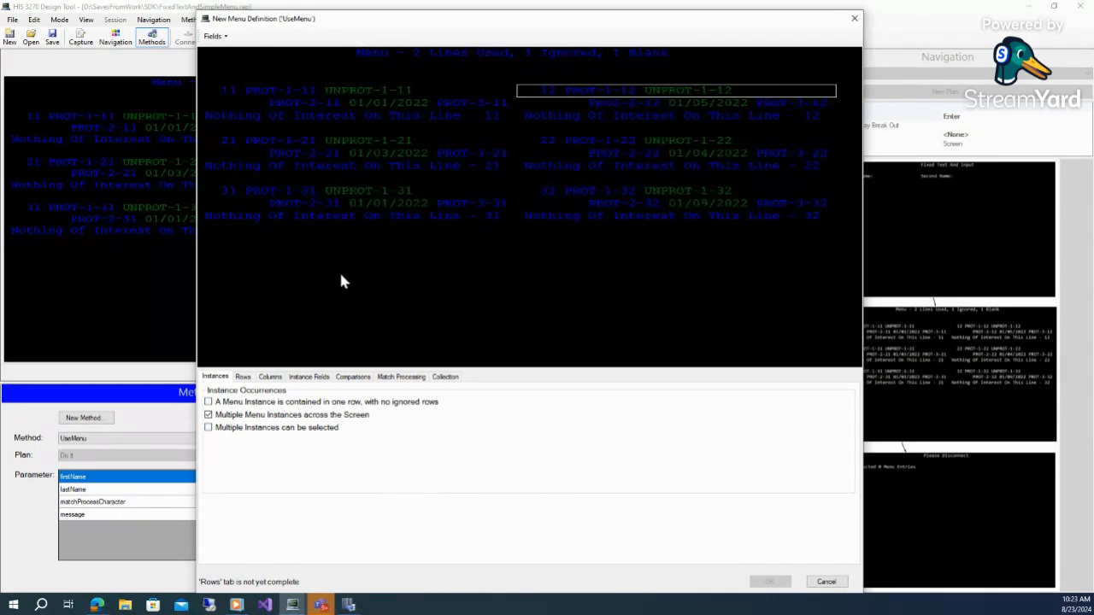
pyautogui.click(209, 427)
# On the Rows tab, set the first comparison field to the 11 number of the first menu instance
pyautogui.click(241, 377)
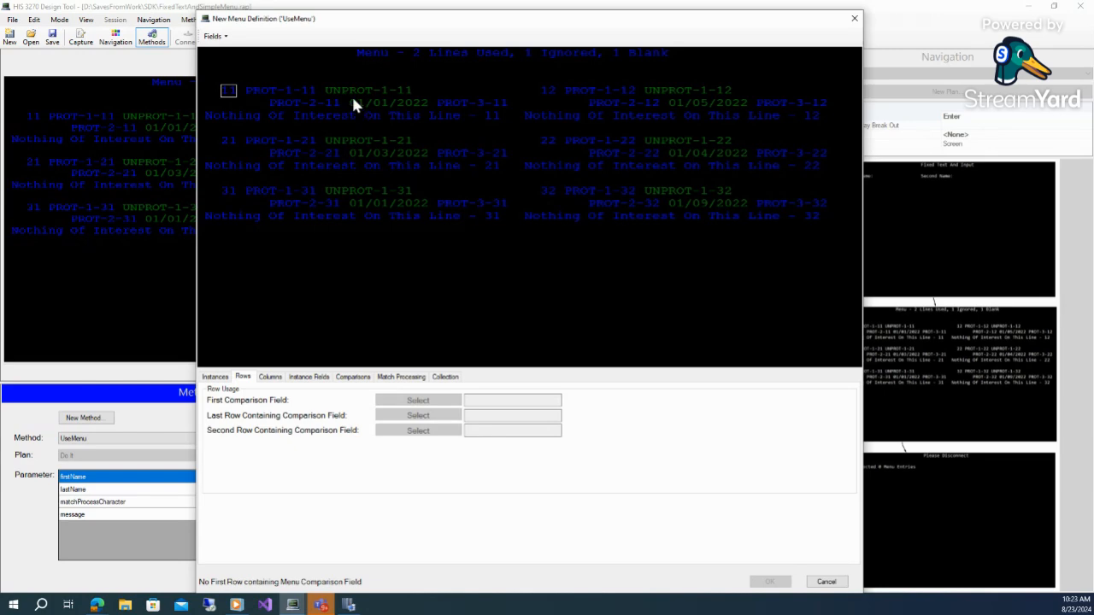
pyautogui.click(428, 105)
pyautogui.click(227, 90)
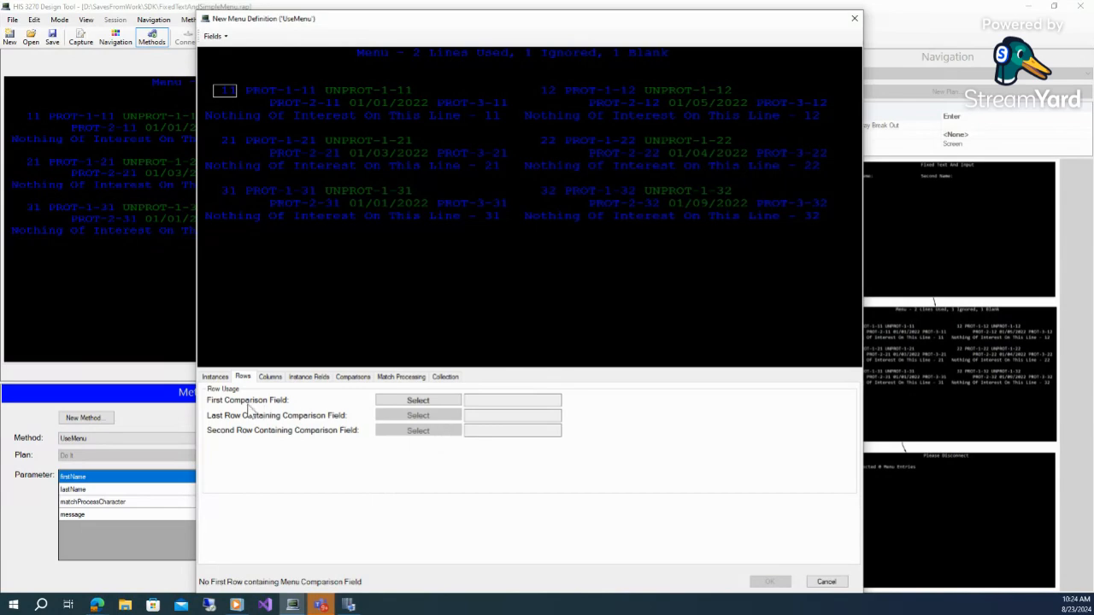
pyautogui.click(424, 403)
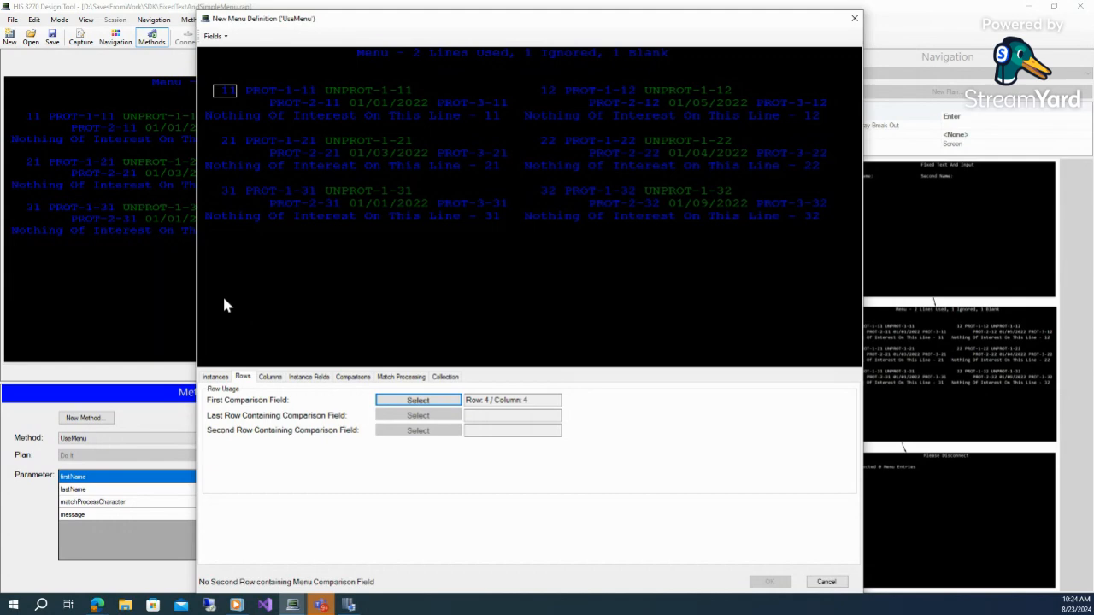
# Set the last row containing the comparison field to row 20 and the second-row comparison field to the 21 number
pyautogui.moveTo(224, 299); pyautogui.dragTo(256, 300)
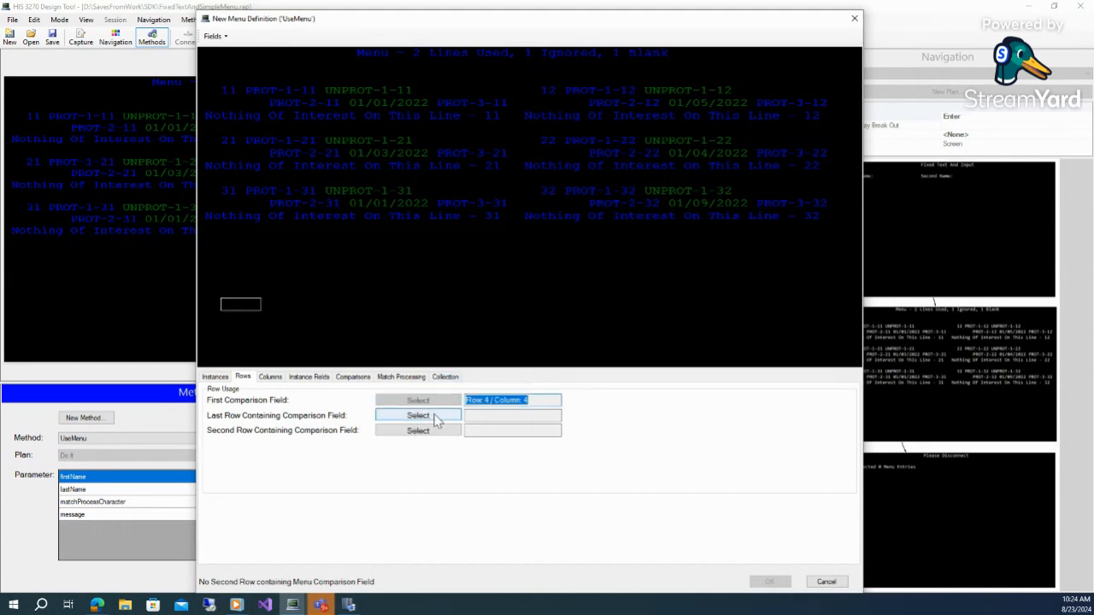
pyautogui.click(434, 416)
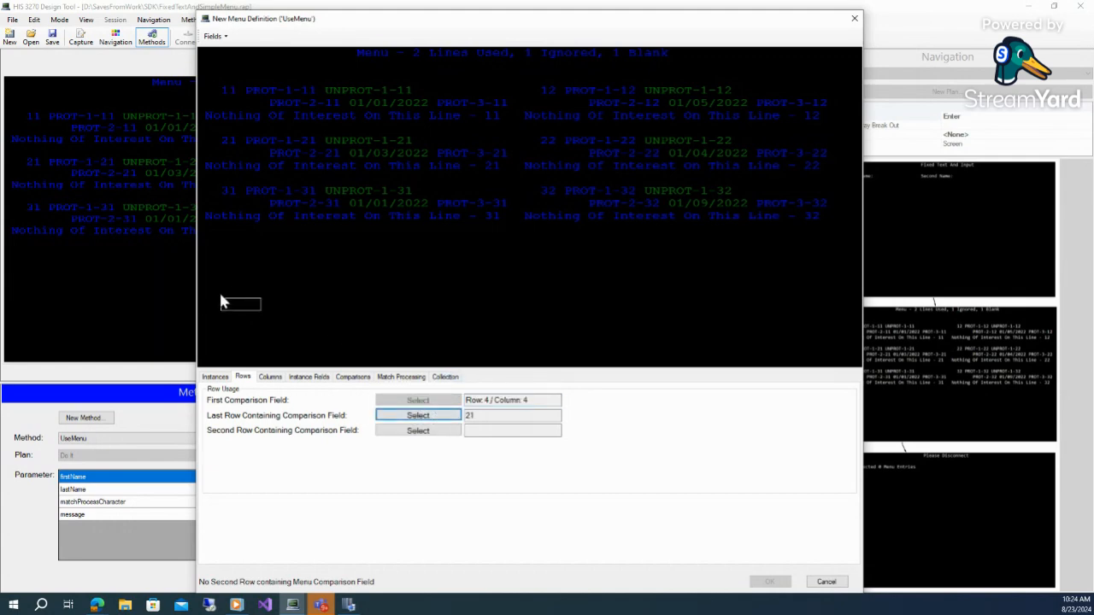
pyautogui.moveTo(237, 293); pyautogui.dragTo(255, 298)
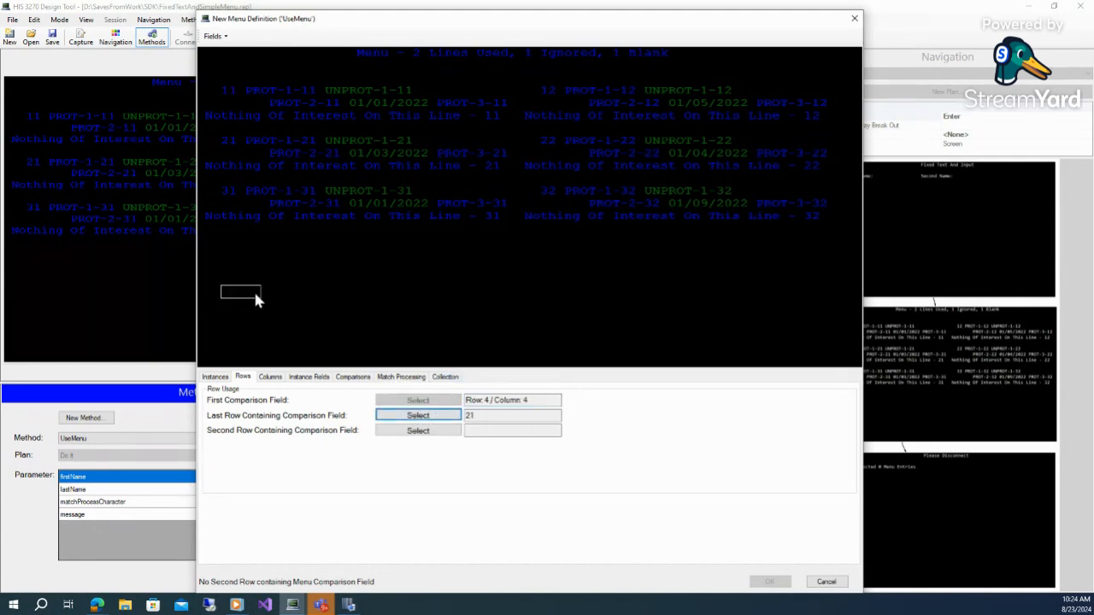
pyautogui.click(437, 418)
pyautogui.click(229, 141)
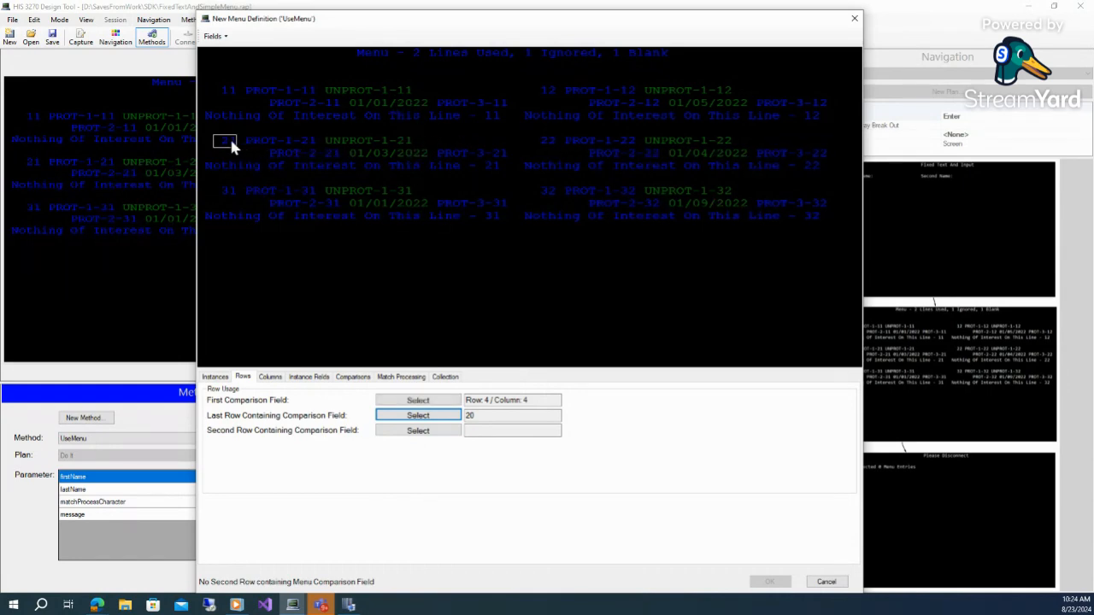
pyautogui.click(418, 432)
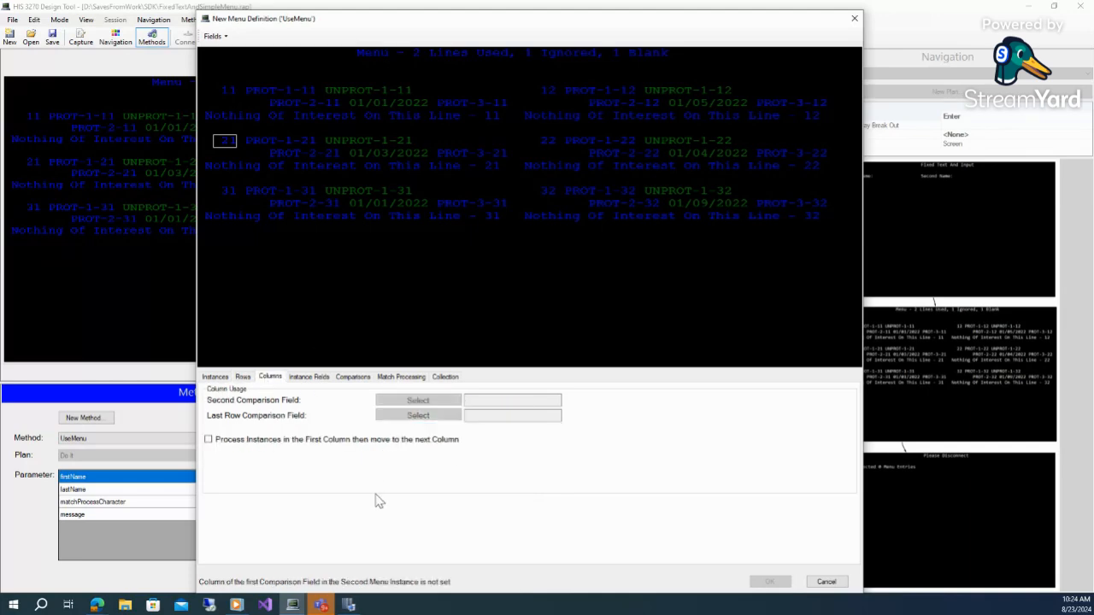
# On the Columns tab, set the second and last-row comparison fields to the 12 number's column
pyautogui.click(545, 91)
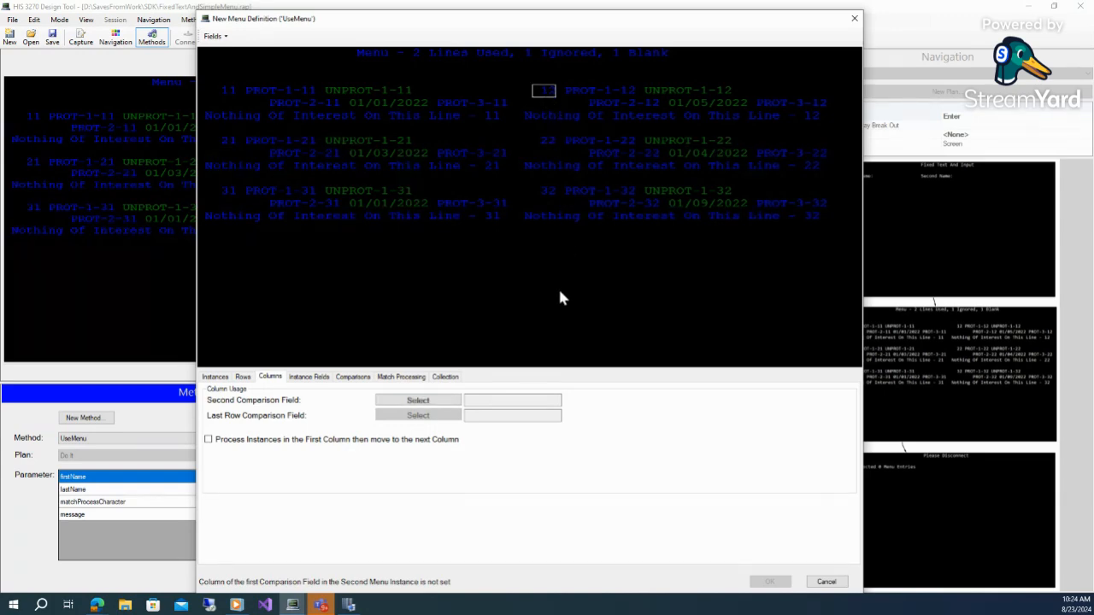
pyautogui.click(416, 402)
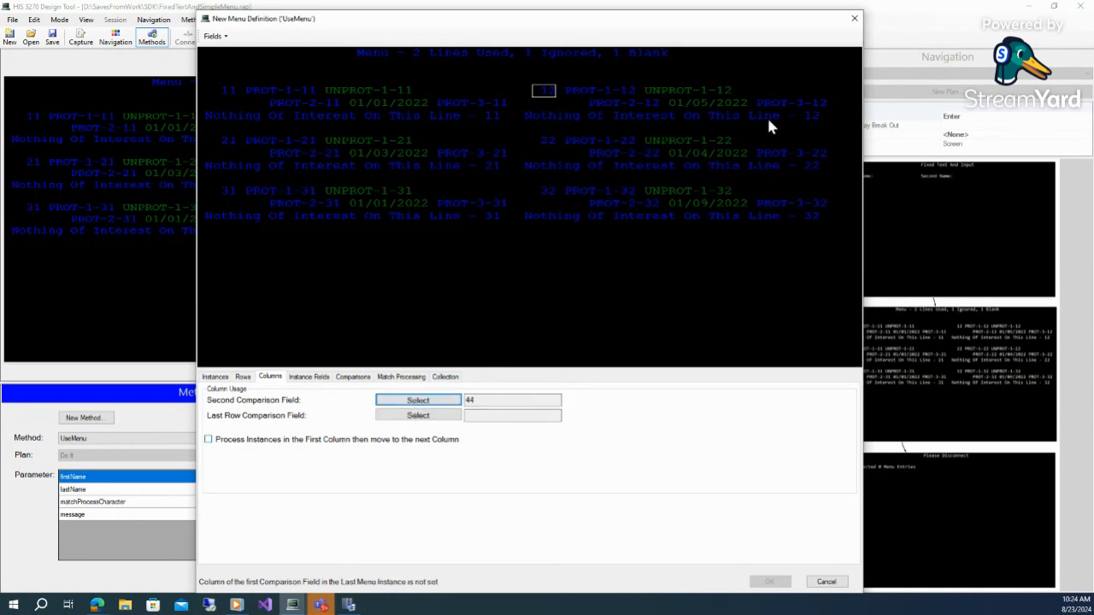
pyautogui.click(418, 416)
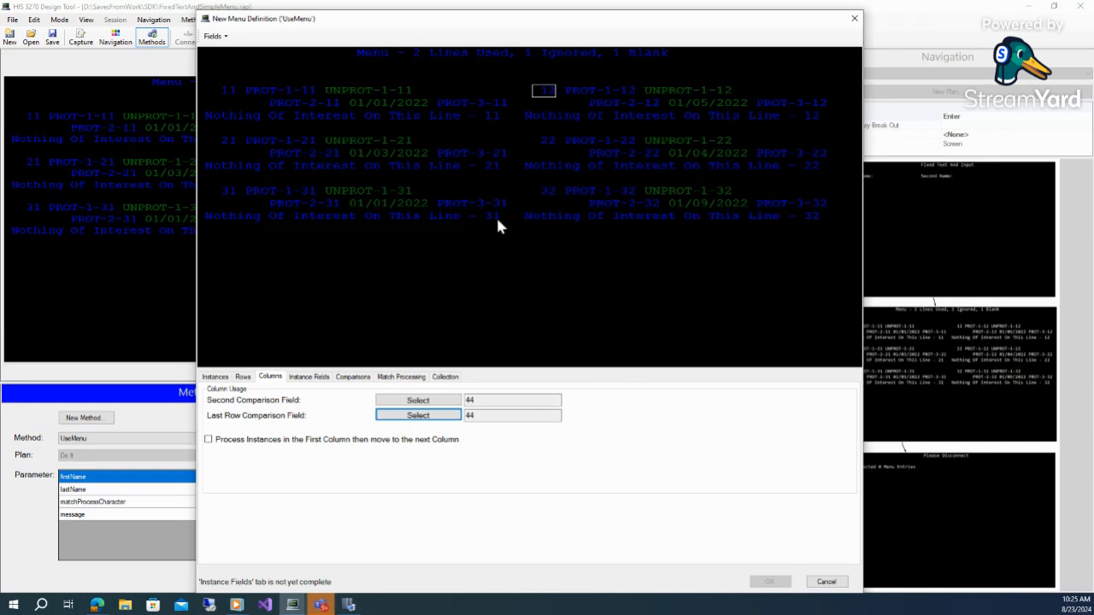
# Examine the comparison field positions of each menu instance and the first-column processing option
pyautogui.click(228, 91)
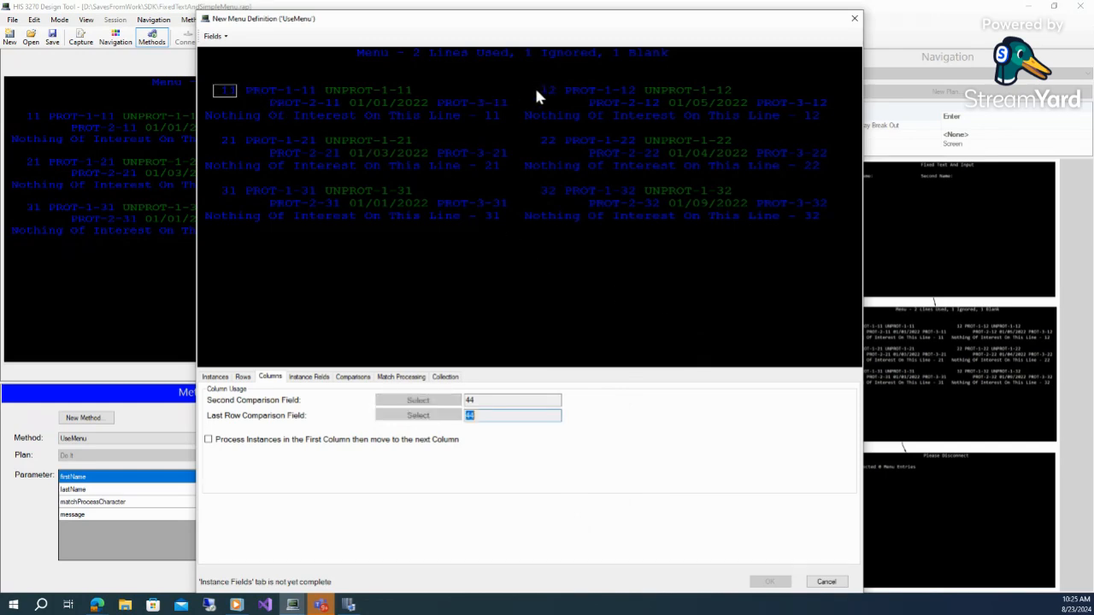
pyautogui.click(553, 91)
pyautogui.click(232, 141)
pyautogui.click(550, 147)
pyautogui.click(231, 192)
pyautogui.click(545, 192)
pyautogui.click(277, 103)
pyautogui.click(567, 93)
pyautogui.click(574, 155)
pyautogui.click(209, 441)
pyautogui.click(208, 440)
# On the Instance Fields tab, add the first instance's 01/01/2022 date as a comparison field and set the match processing field before 11
pyautogui.click(309, 377)
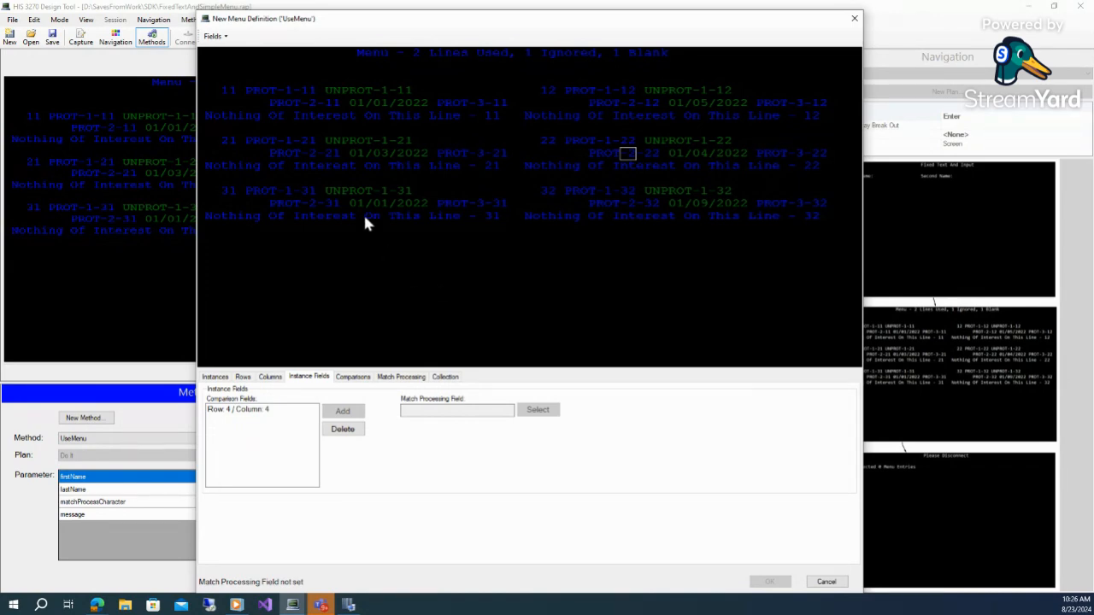
pyautogui.click(227, 92)
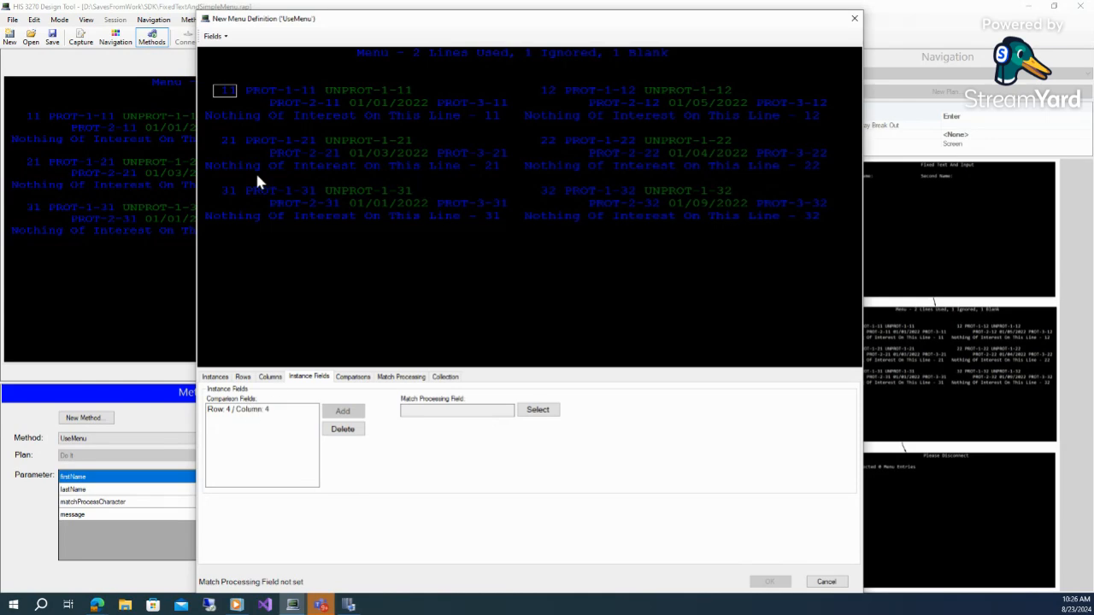
pyautogui.click(395, 102)
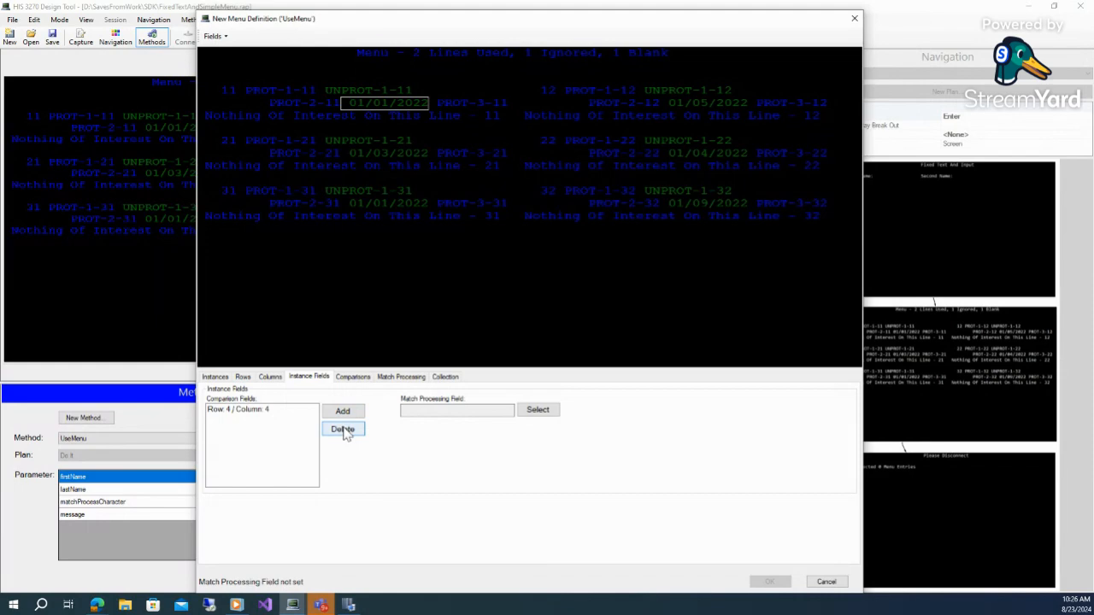
pyautogui.click(342, 411)
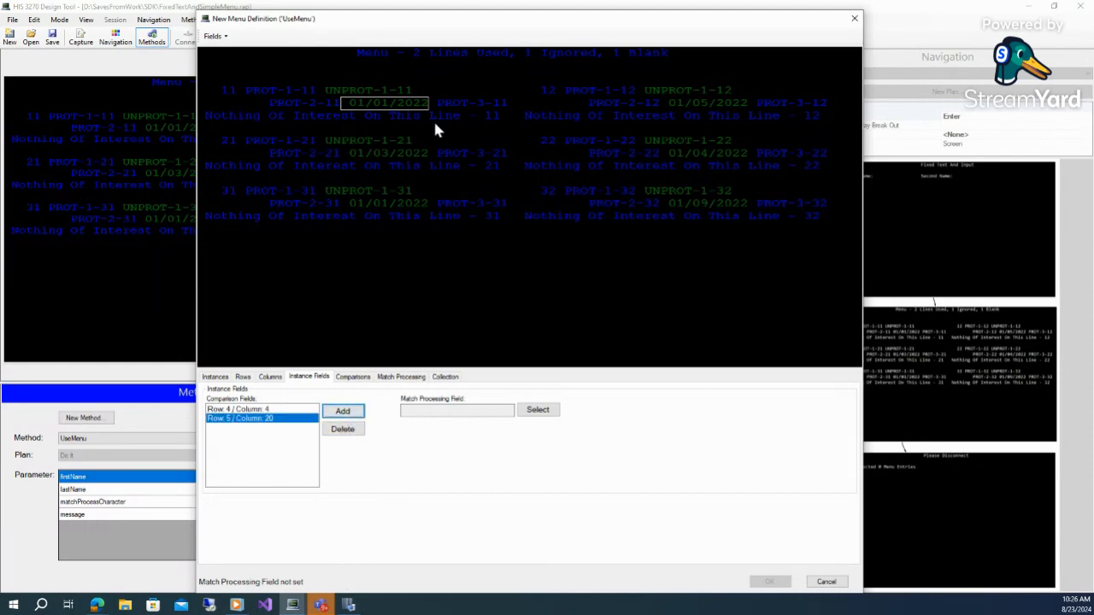
pyautogui.click(206, 90)
pyautogui.click(537, 411)
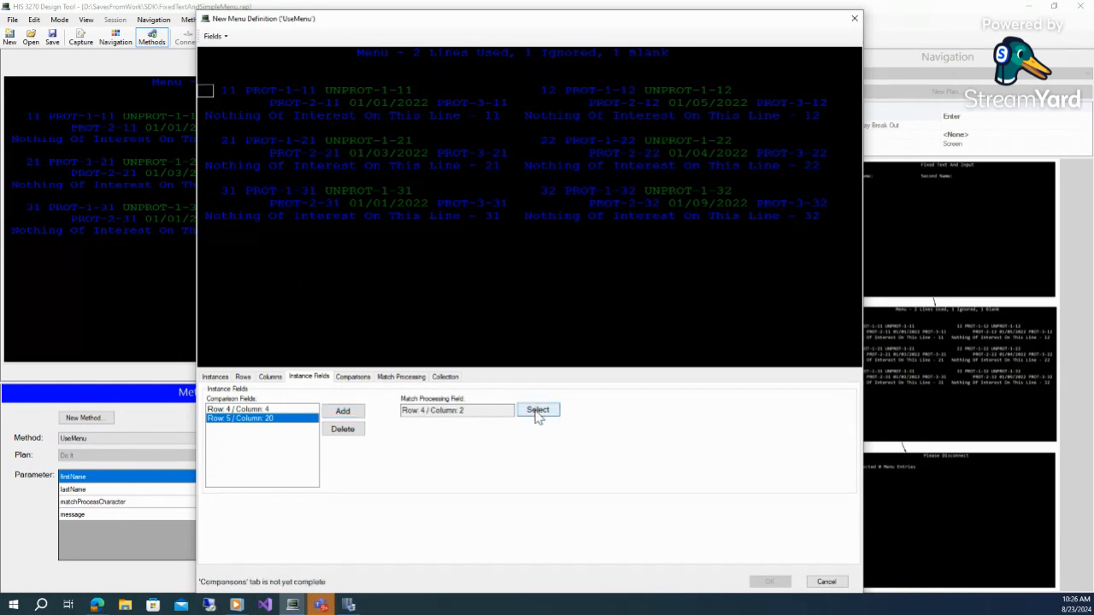
# On the Comparisons tab, set the Row 4 / Column 4 where clause to Decimal, format 99, comparison LessThan, fixed value 22
pyautogui.click(355, 379)
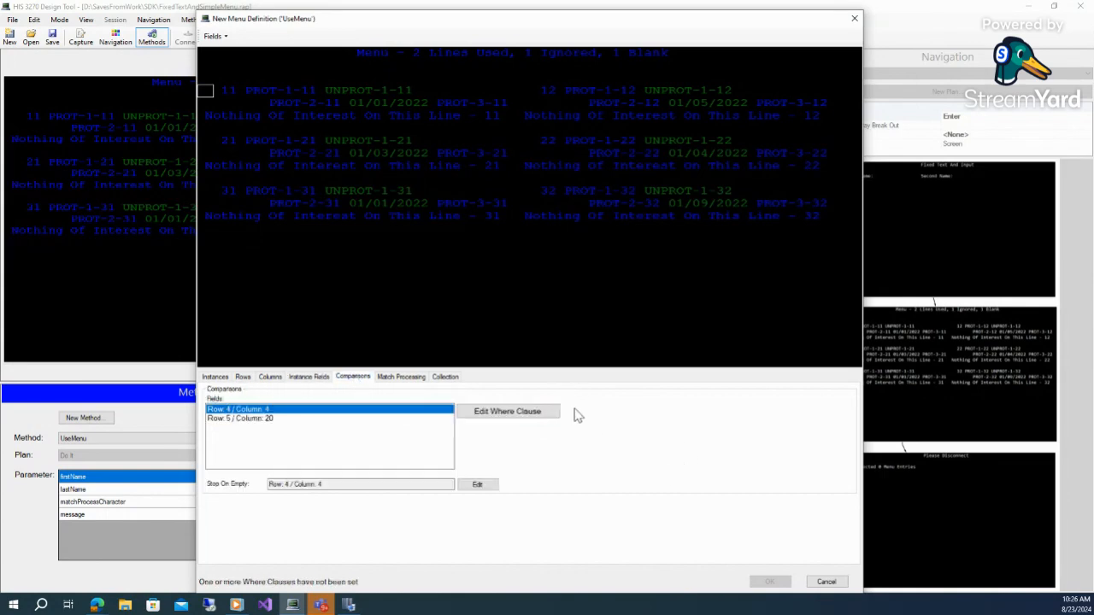
pyautogui.click(280, 419)
pyautogui.click(278, 414)
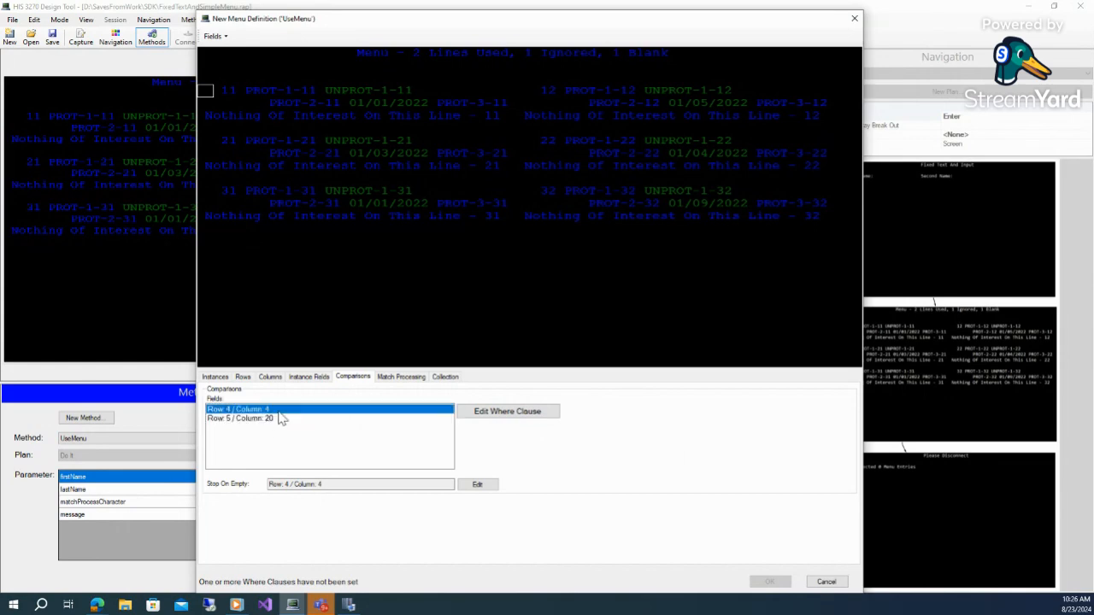
pyautogui.click(527, 414)
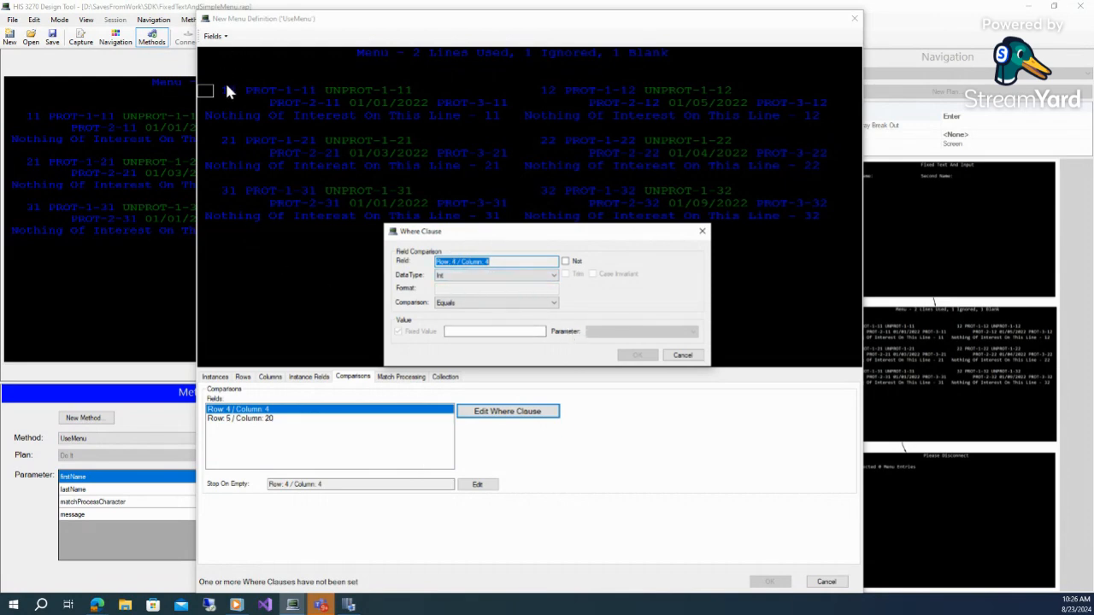
pyautogui.click(511, 278)
pyautogui.click(464, 301)
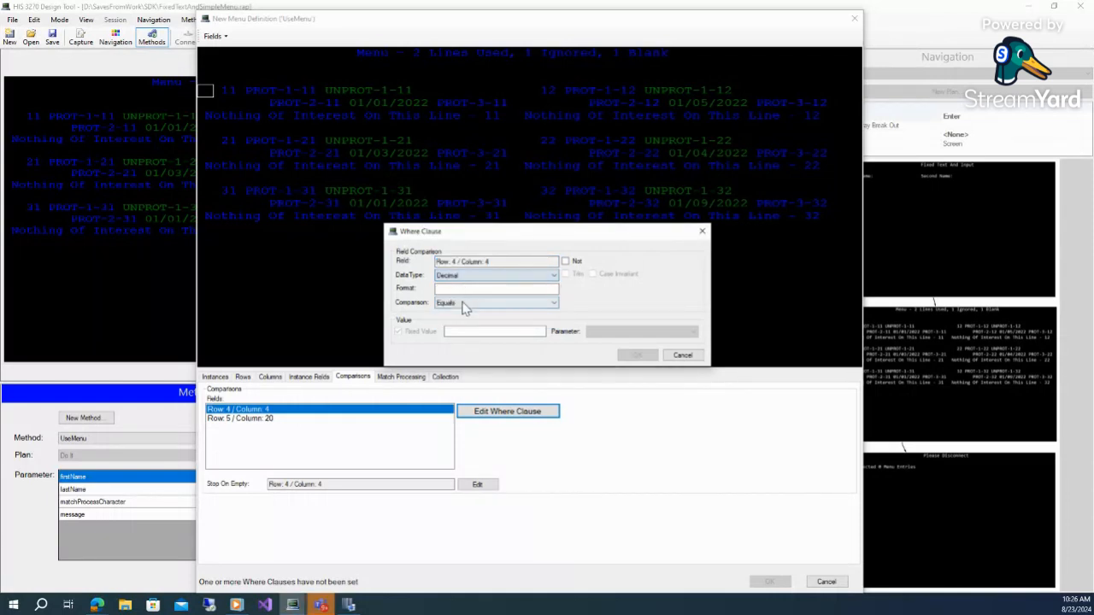
pyautogui.click(468, 290)
pyautogui.write('99')
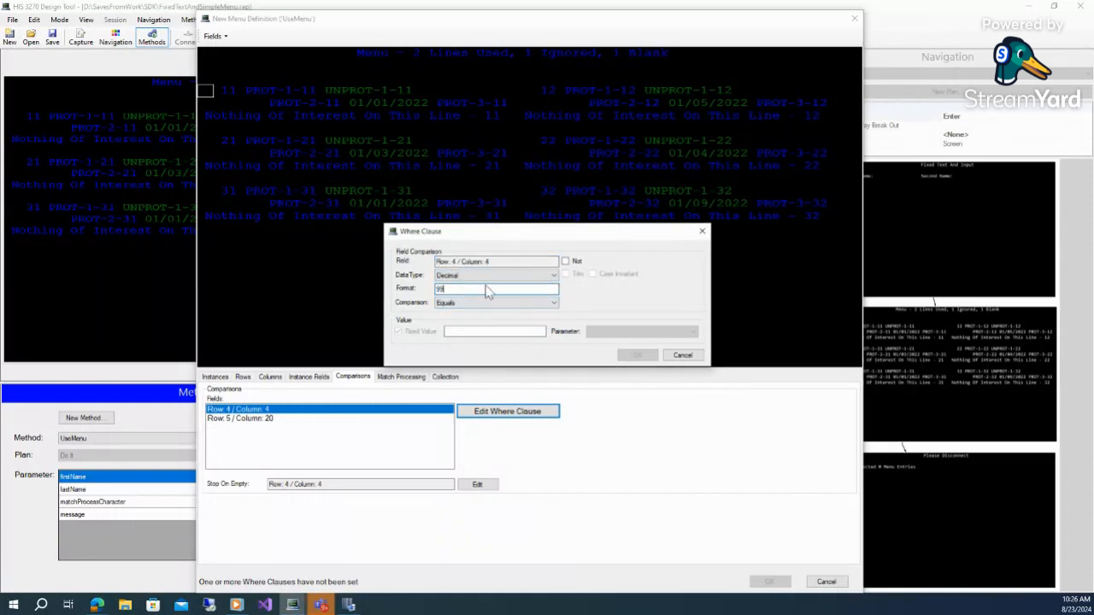
pyautogui.click(477, 304)
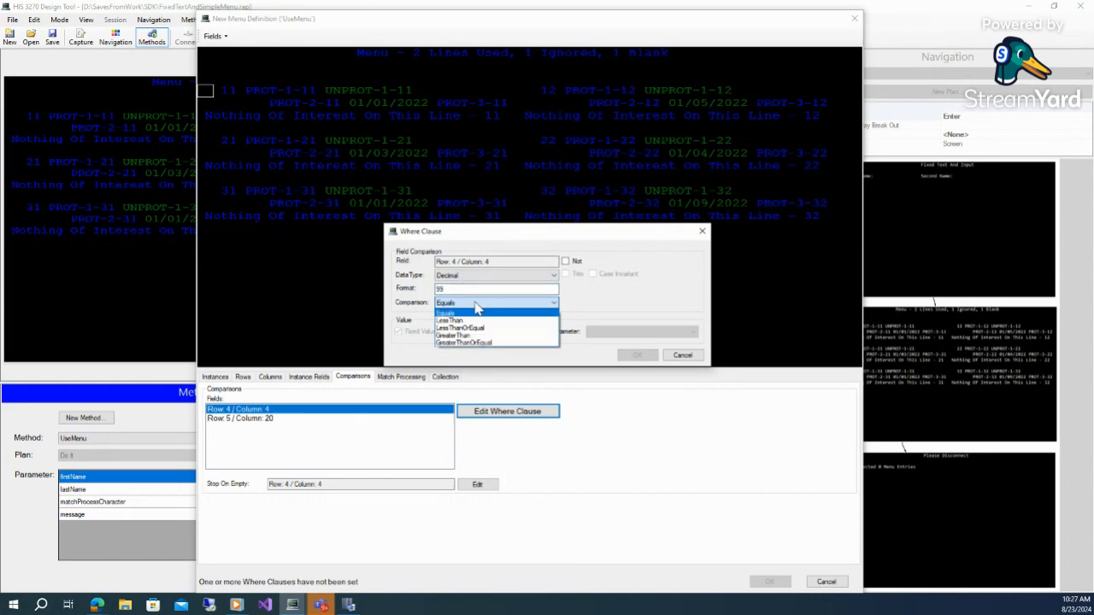
pyautogui.click(466, 321)
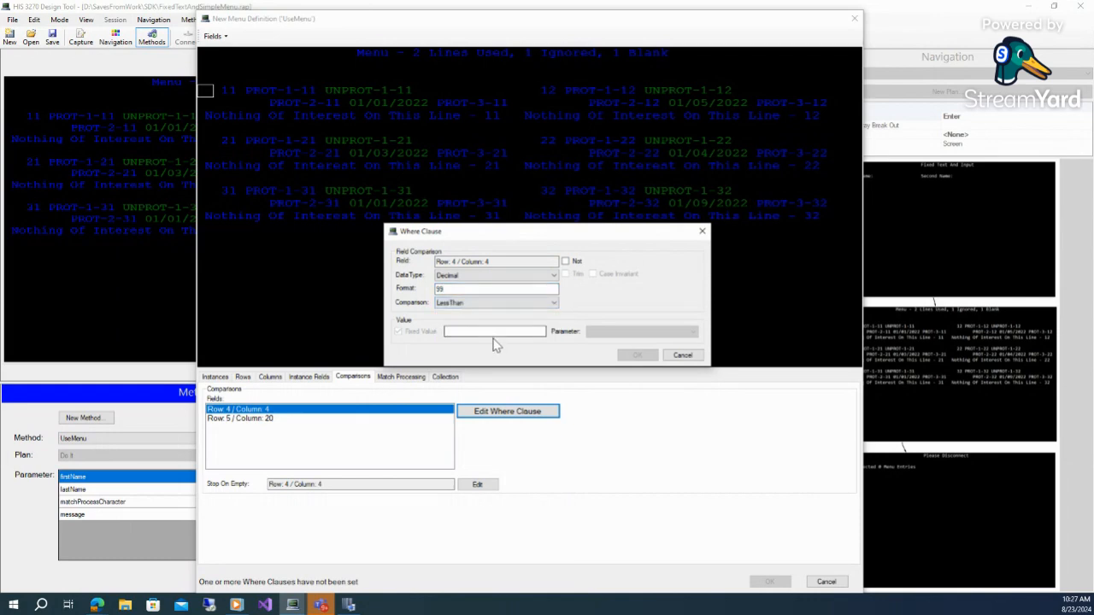
pyautogui.click(503, 332)
pyautogui.write('22')
pyautogui.click(638, 355)
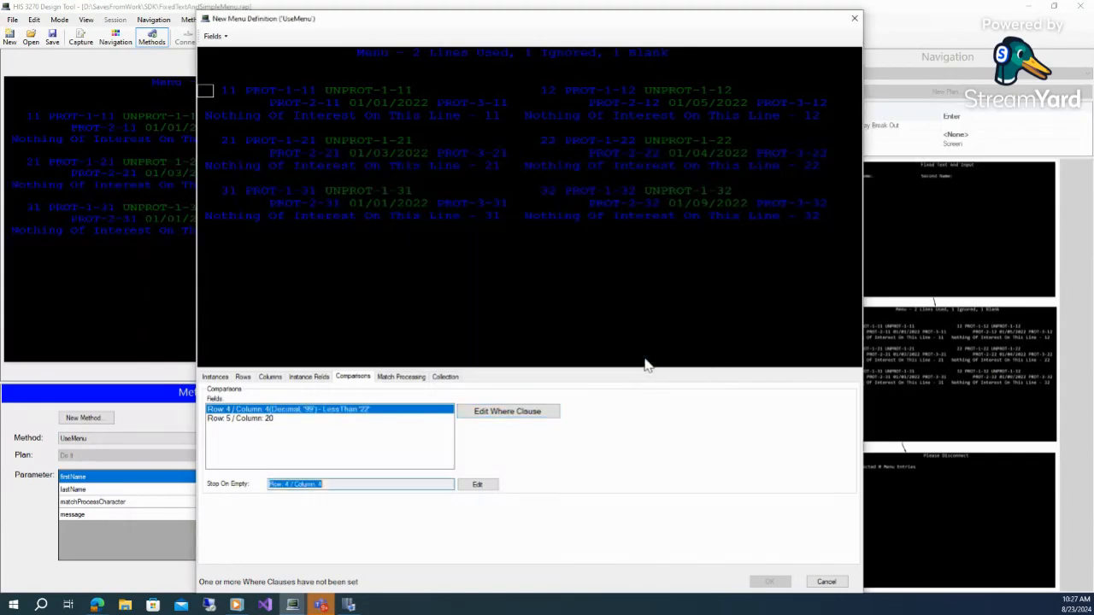
# Set the Row 5 / Column 20 where clause to DateTime, format MM/dd/yyyy, Not GreaterThan, fixed value 01/03/2022
pyautogui.click(259, 420)
pyautogui.click(510, 413)
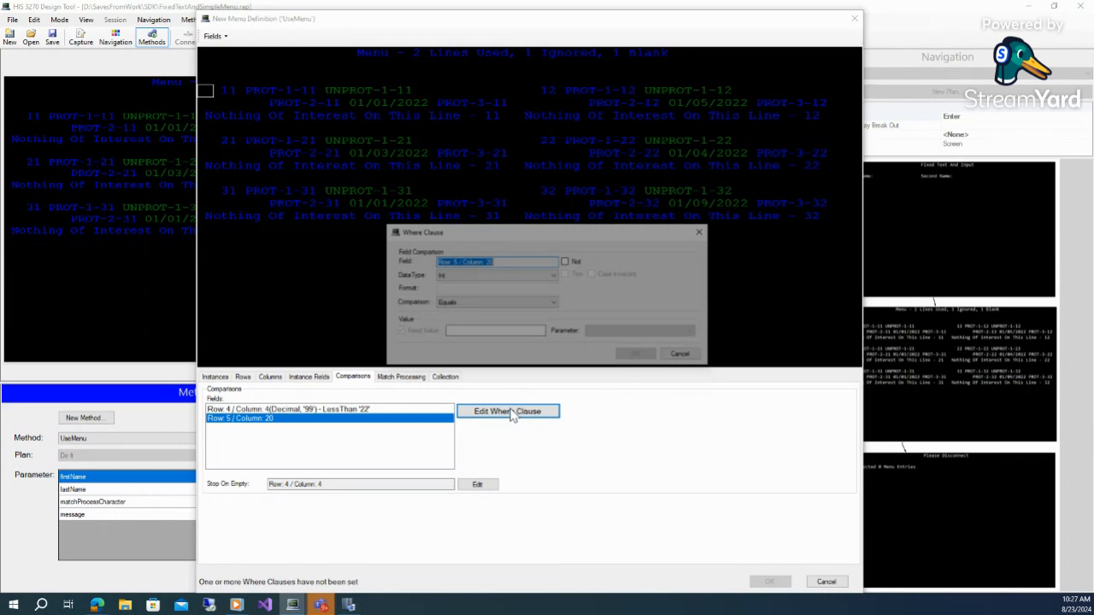
pyautogui.click(503, 276)
pyautogui.click(496, 294)
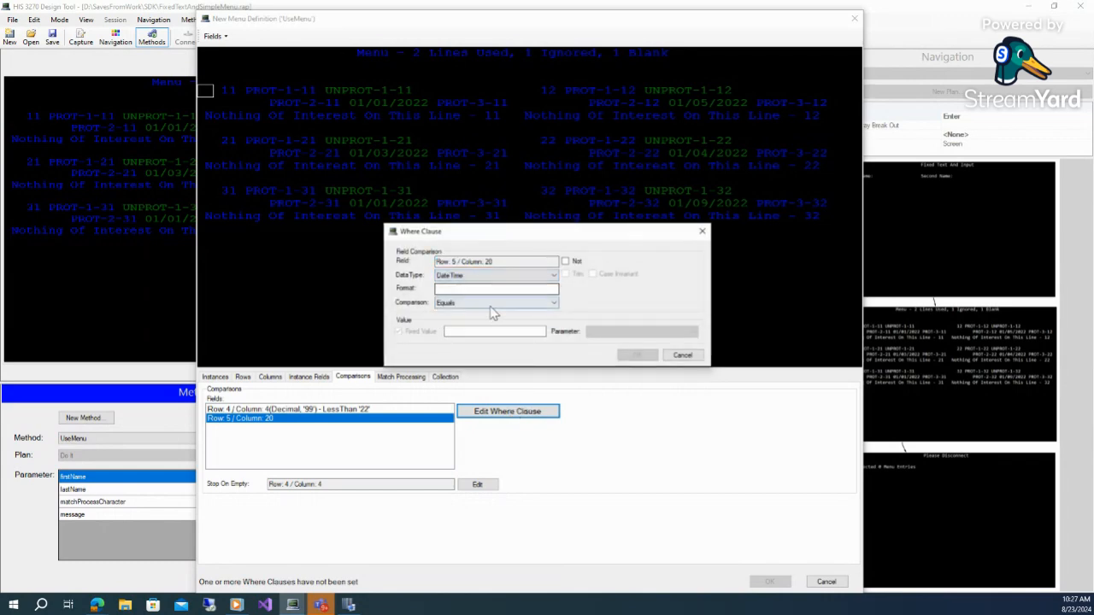
pyautogui.click(487, 291)
pyautogui.write('MM/dd/yy')
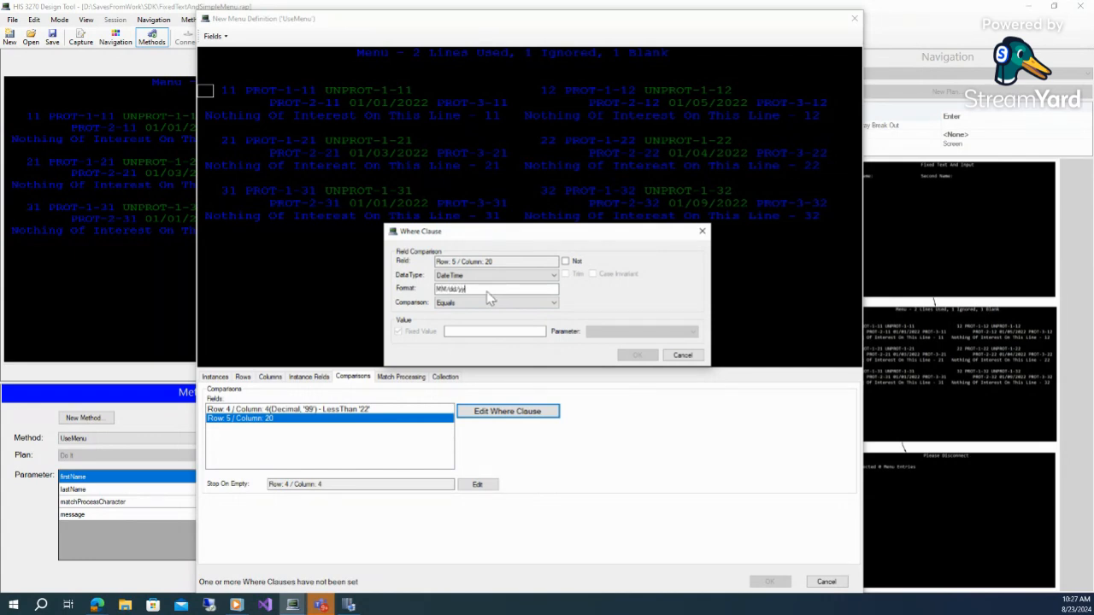
pyautogui.write('yy')
pyautogui.click(505, 303)
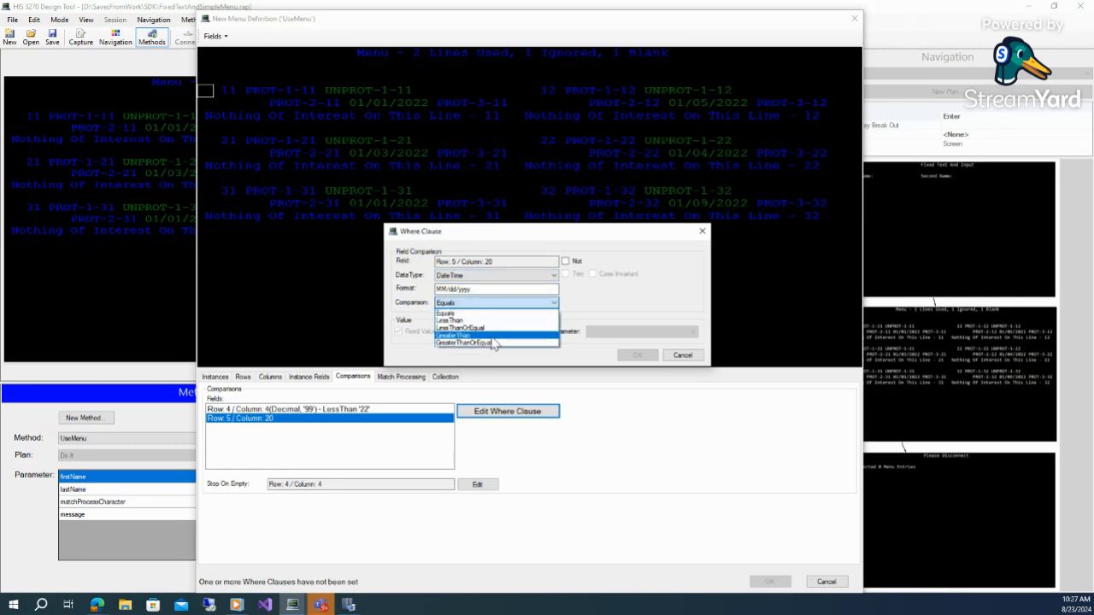
pyautogui.click(492, 336)
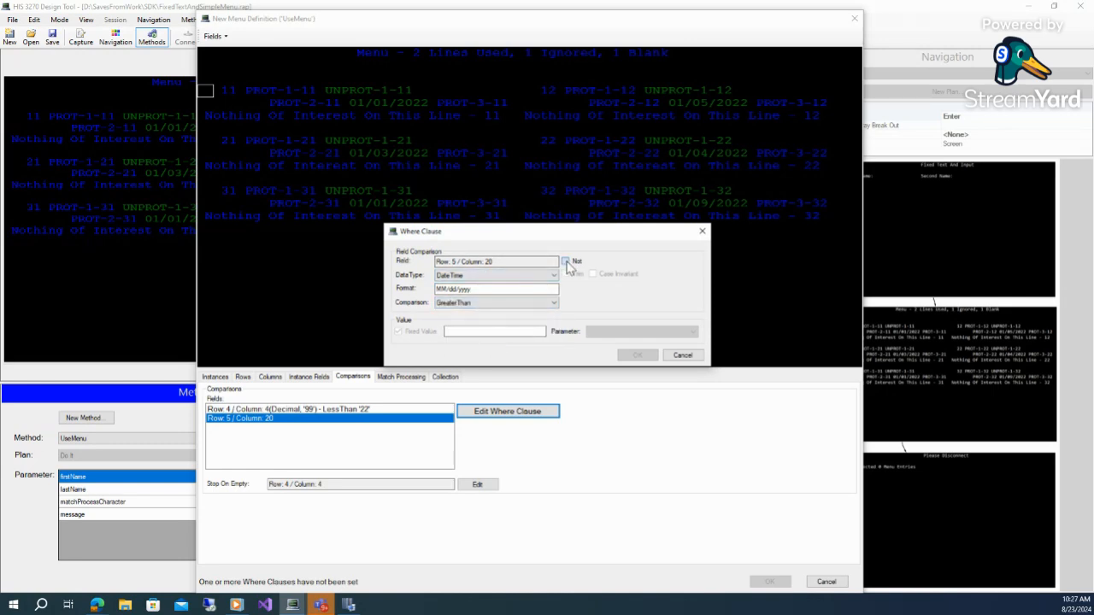
pyautogui.click(566, 262)
pyautogui.click(504, 332)
pyautogui.write('01/03/2022')
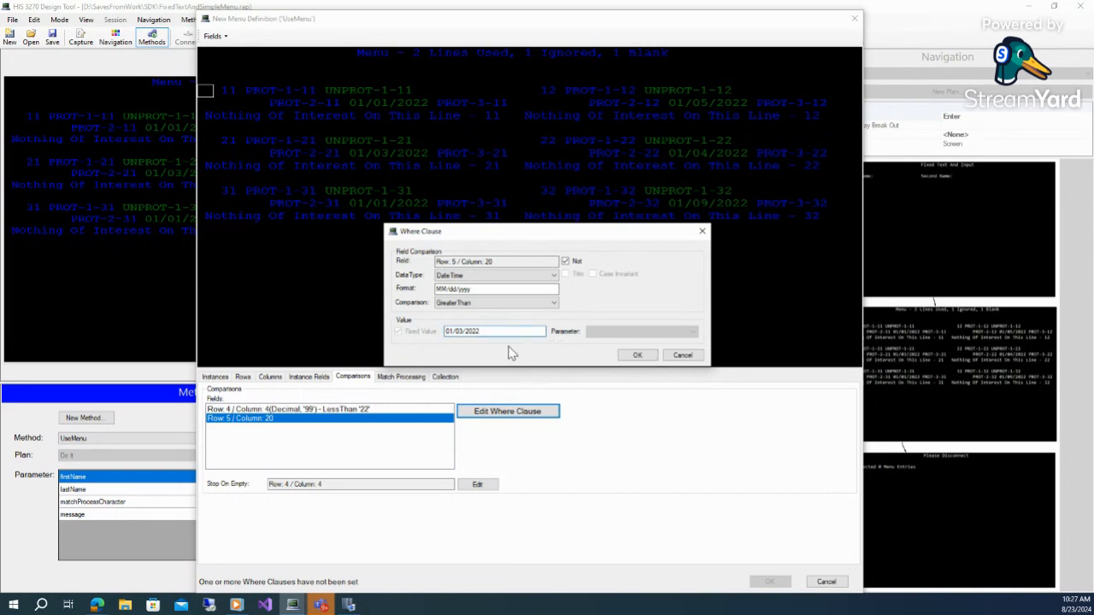
pyautogui.click(647, 361)
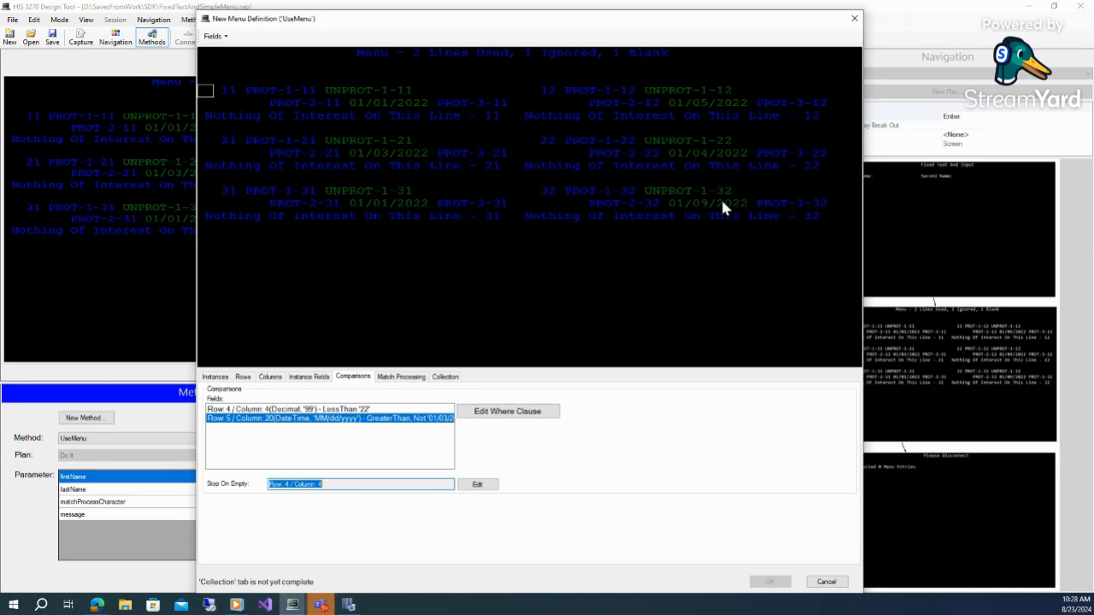
# On the Match Processing tab, choose to insert the matchProcessCharacter parameter, keeping the found key as Use Plan Screen
pyautogui.click(237, 229)
pyautogui.click(403, 379)
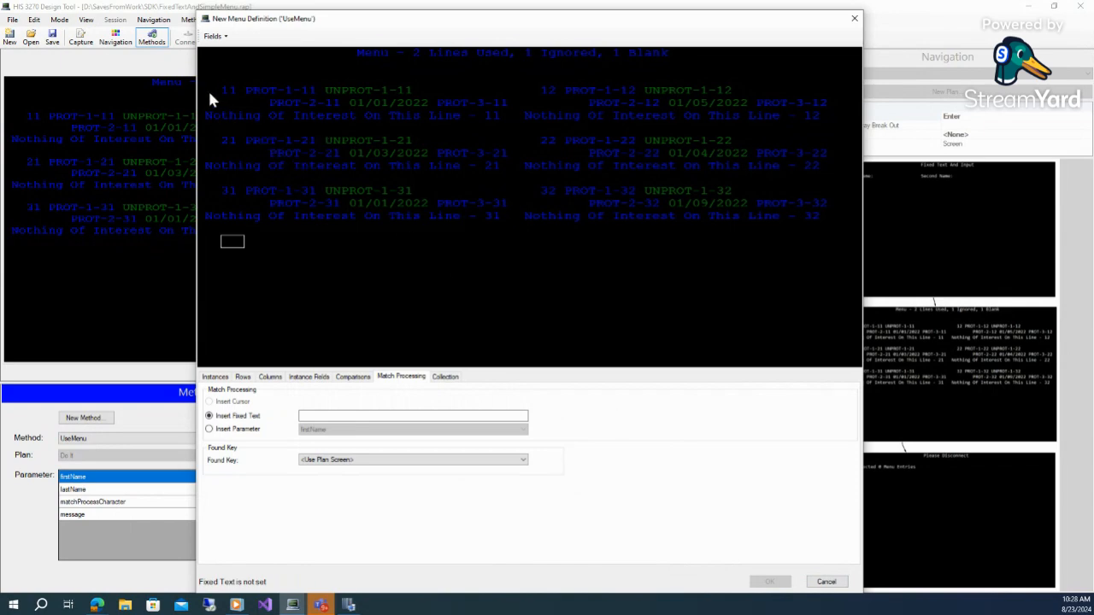
pyautogui.click(227, 433)
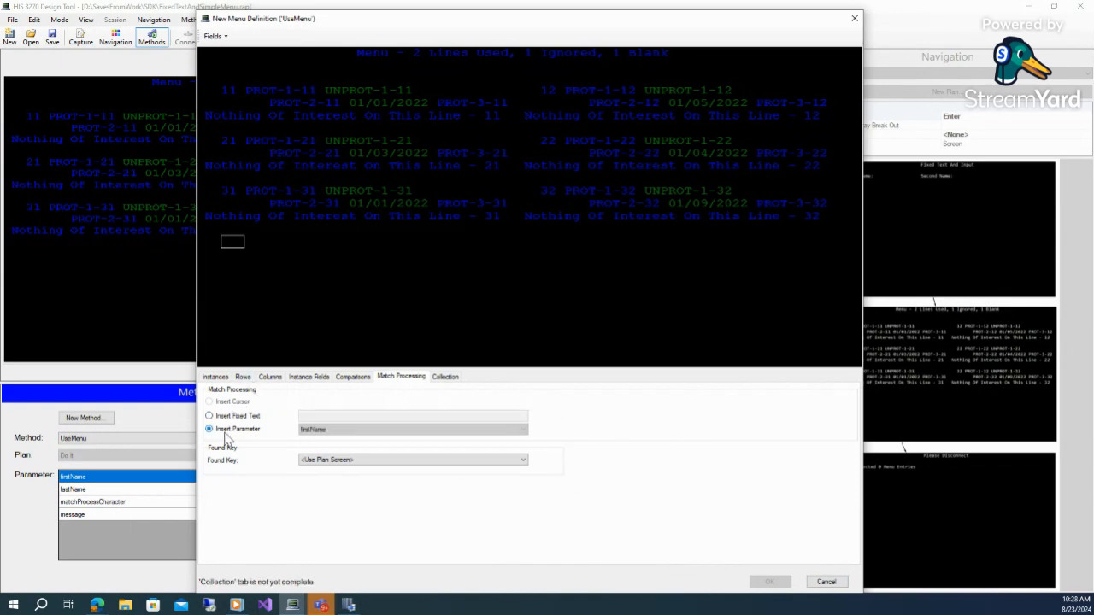
pyautogui.click(335, 432)
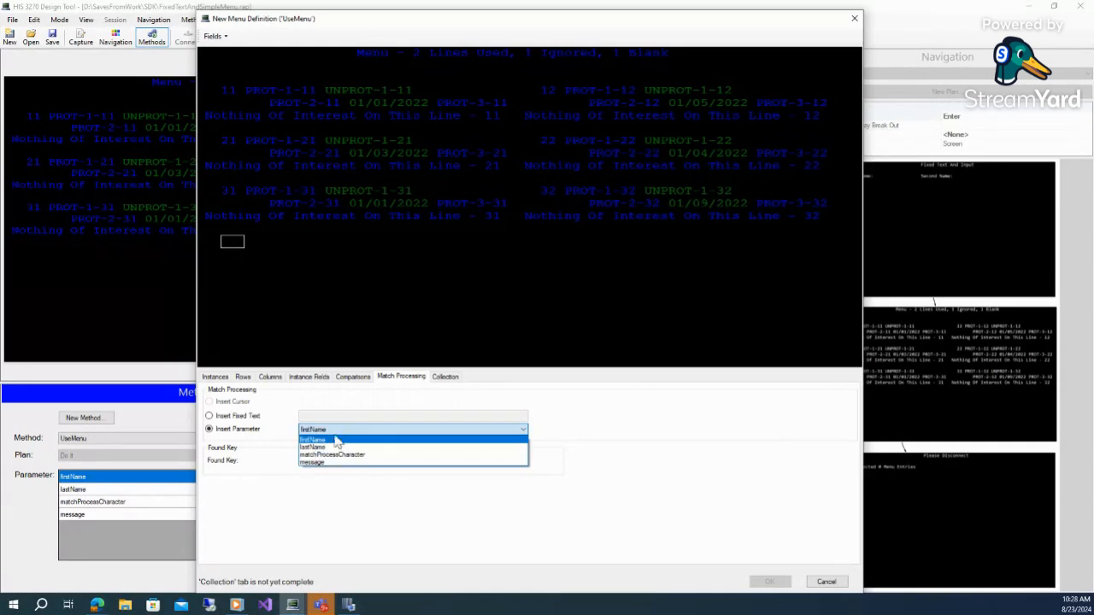
pyautogui.click(331, 455)
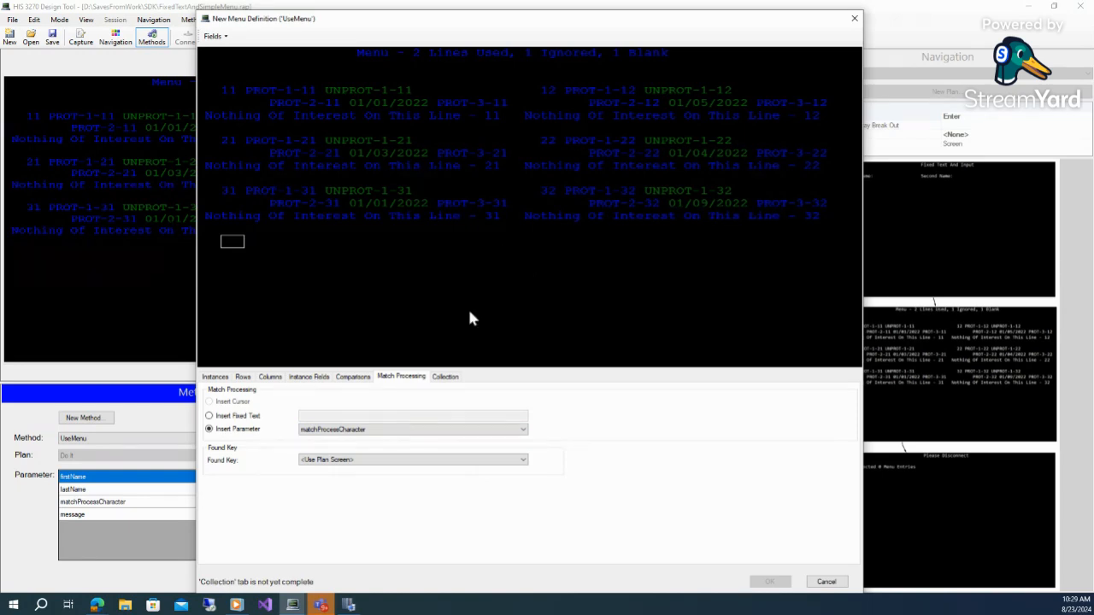
pyautogui.click(522, 460)
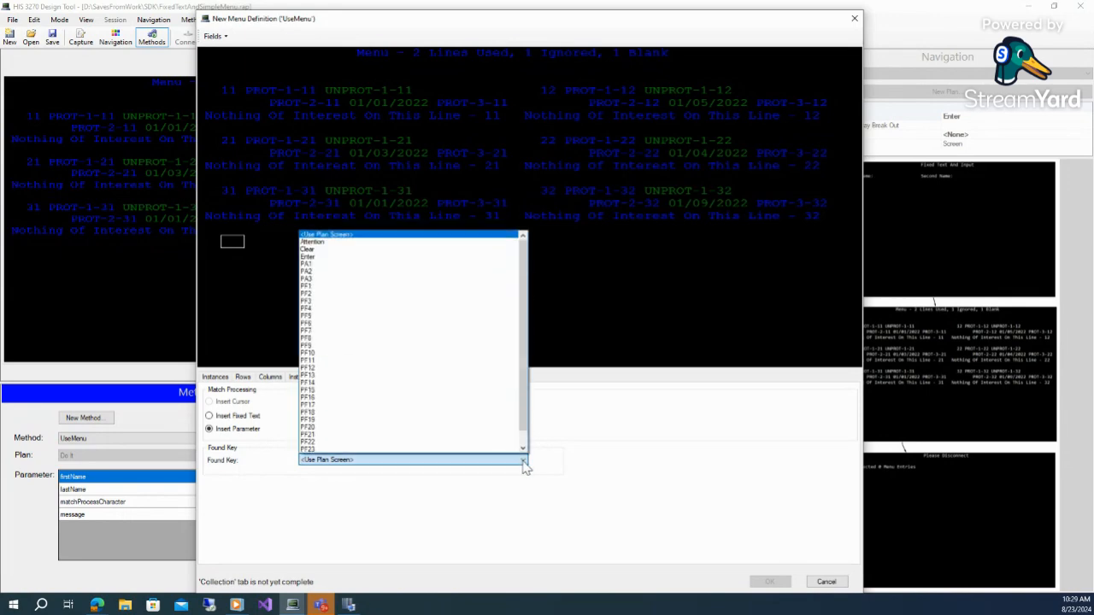
pyautogui.click(561, 465)
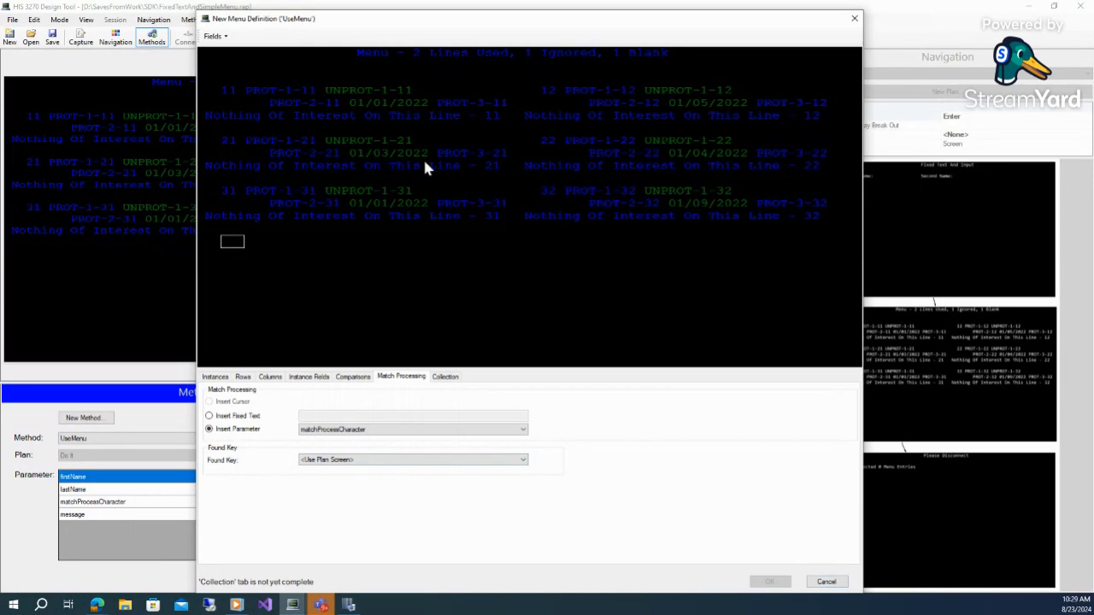
# On the Collection tab, set the count to Unbounded and save the menu definition
pyautogui.click(445, 377)
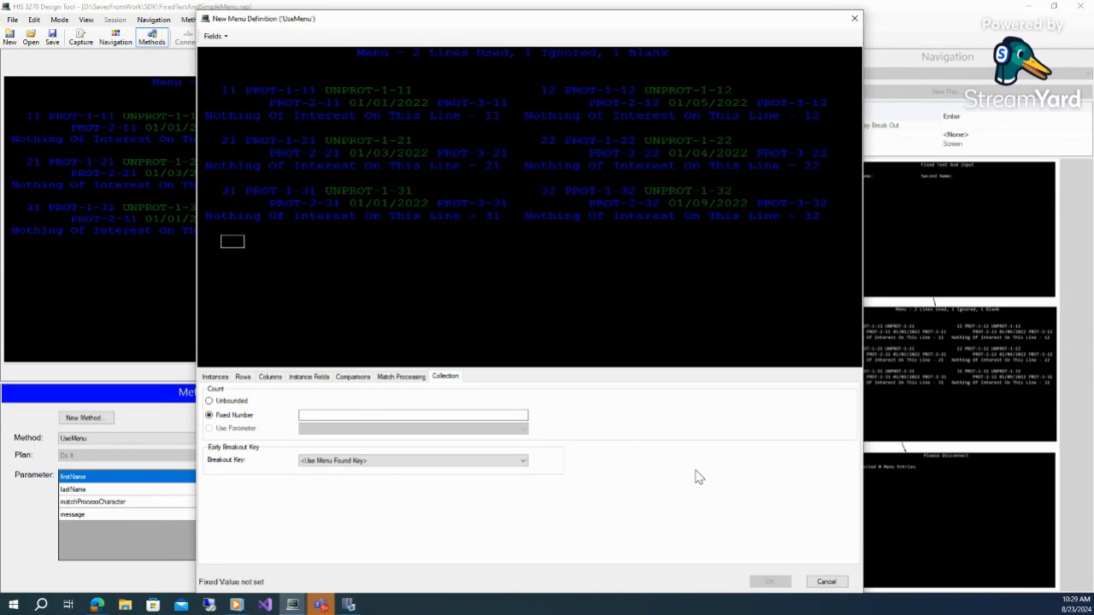
pyautogui.click(233, 403)
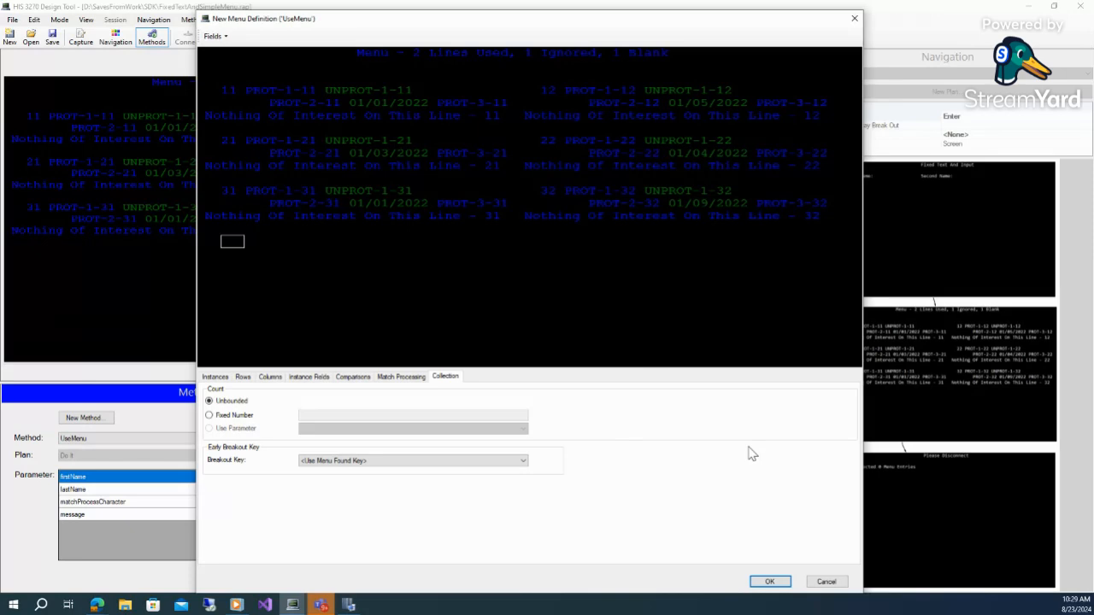
pyautogui.click(243, 418)
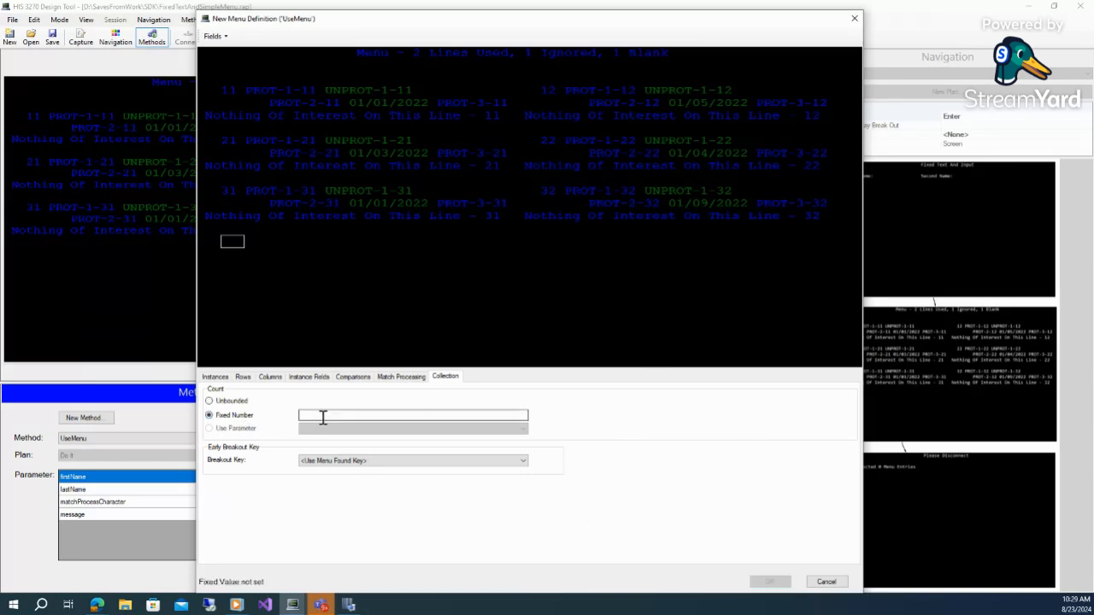
pyautogui.click(323, 417)
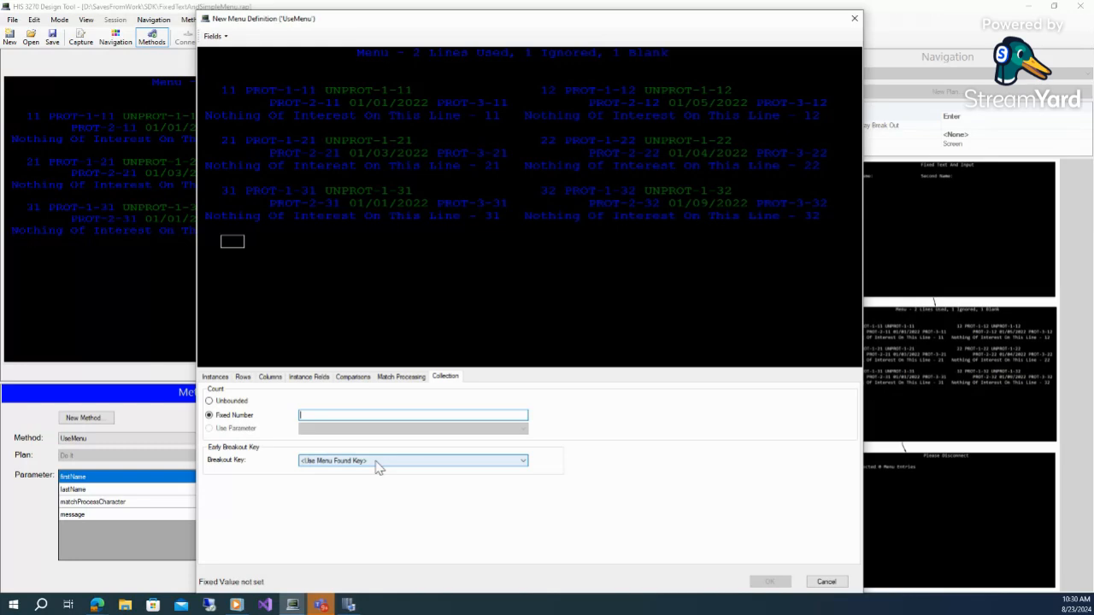
pyautogui.click(402, 377)
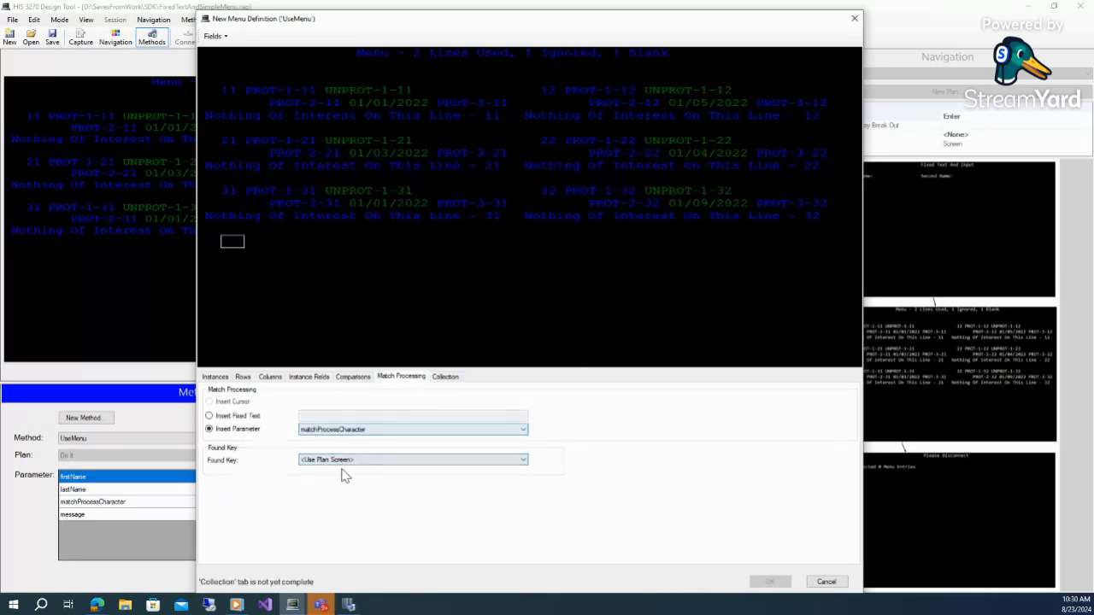
pyautogui.click(449, 380)
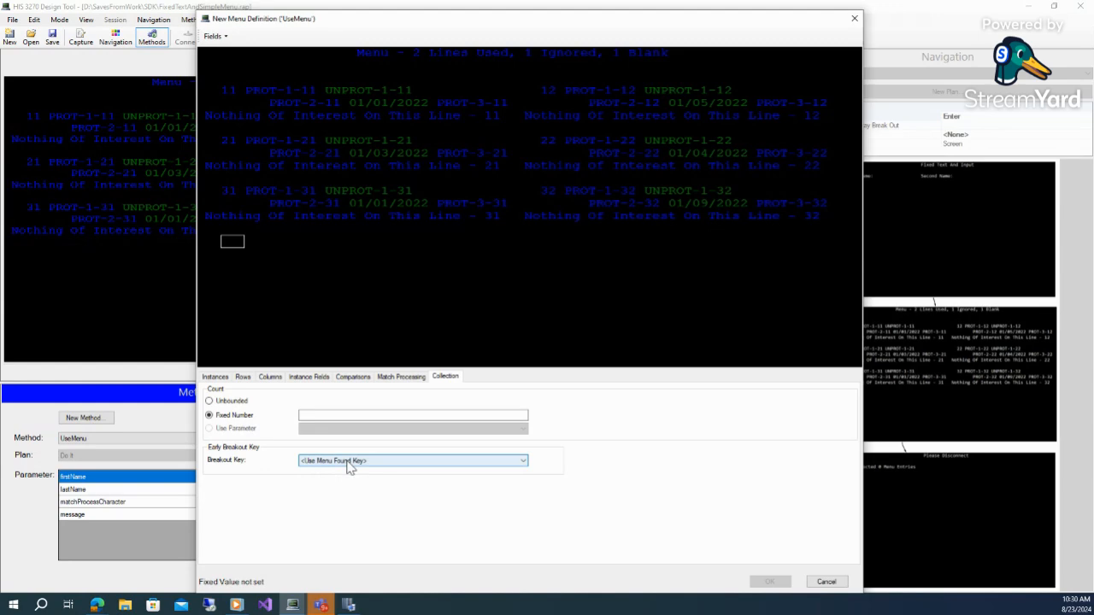
pyautogui.click(239, 407)
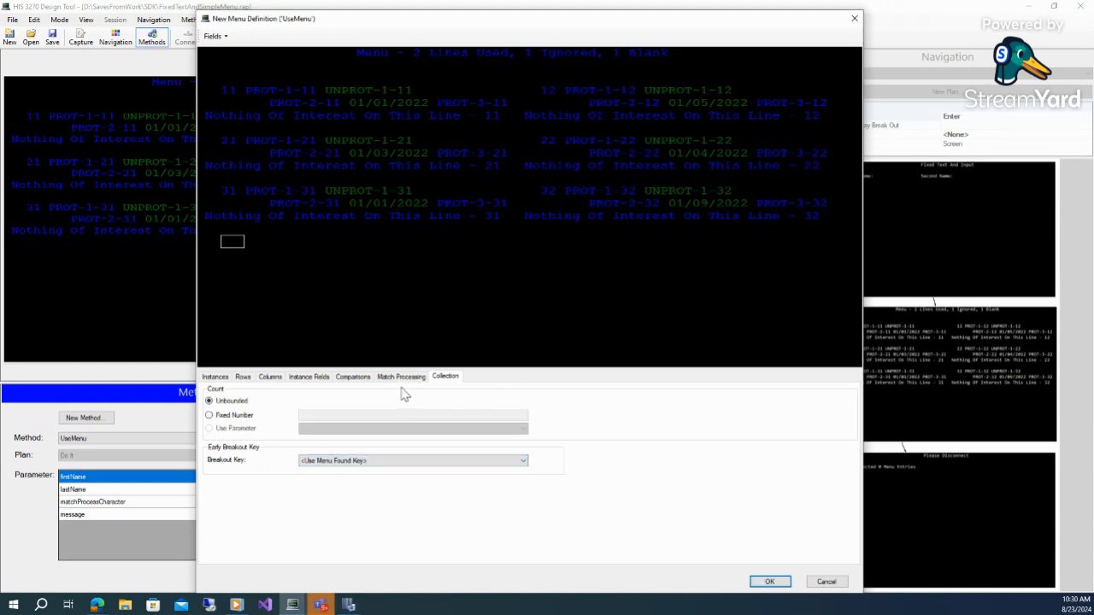
pyautogui.click(780, 584)
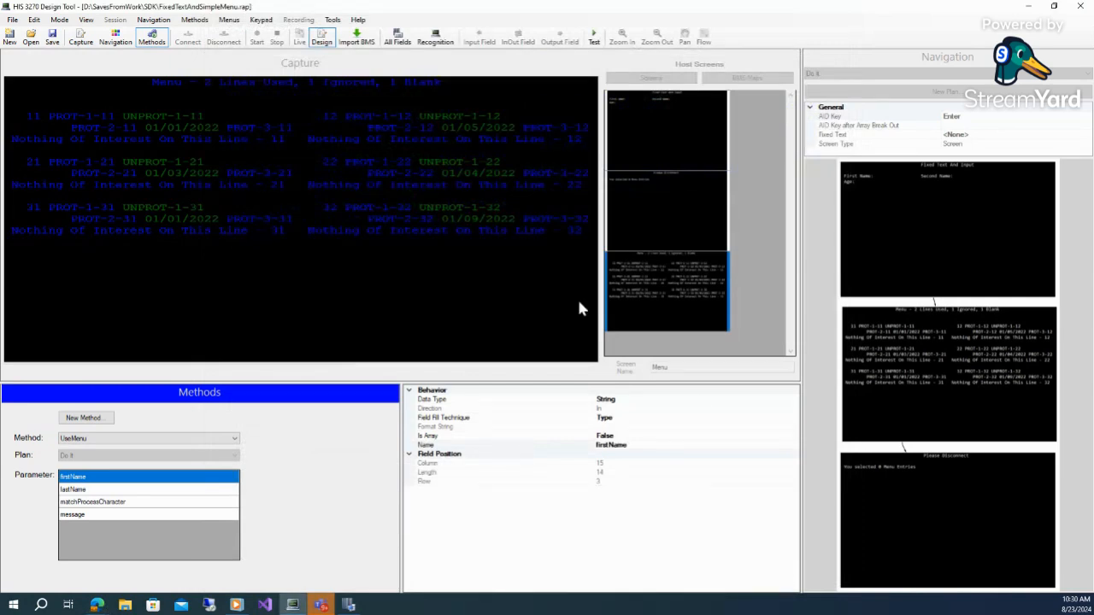
# Generate and test the C# definitions, entering K, A and D for firstName, lastName and matchProcessCharacter
pyautogui.click(342, 25)
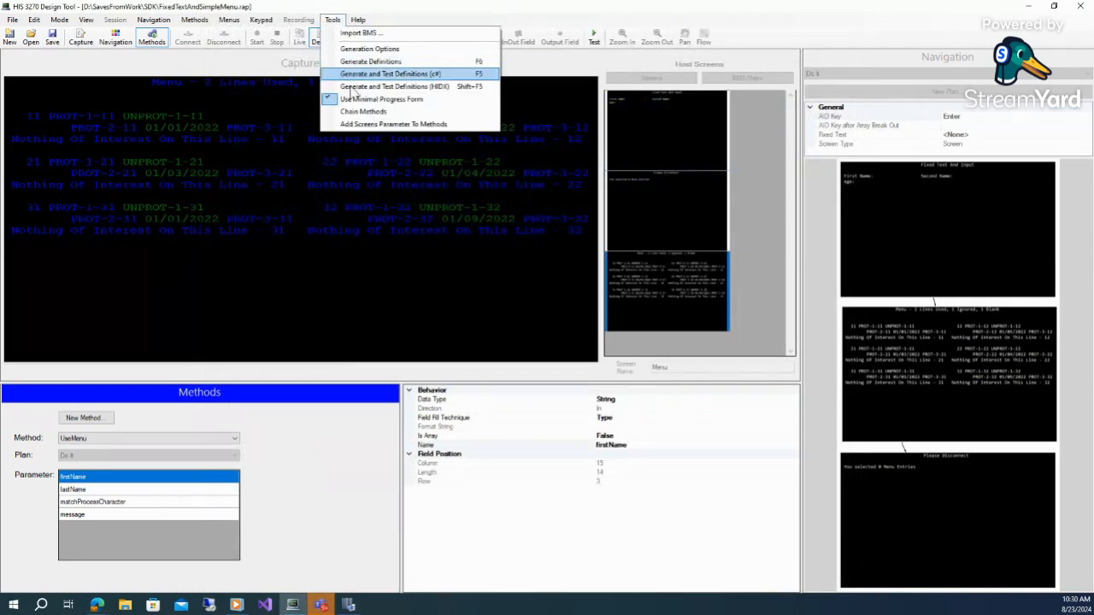
pyautogui.click(355, 125)
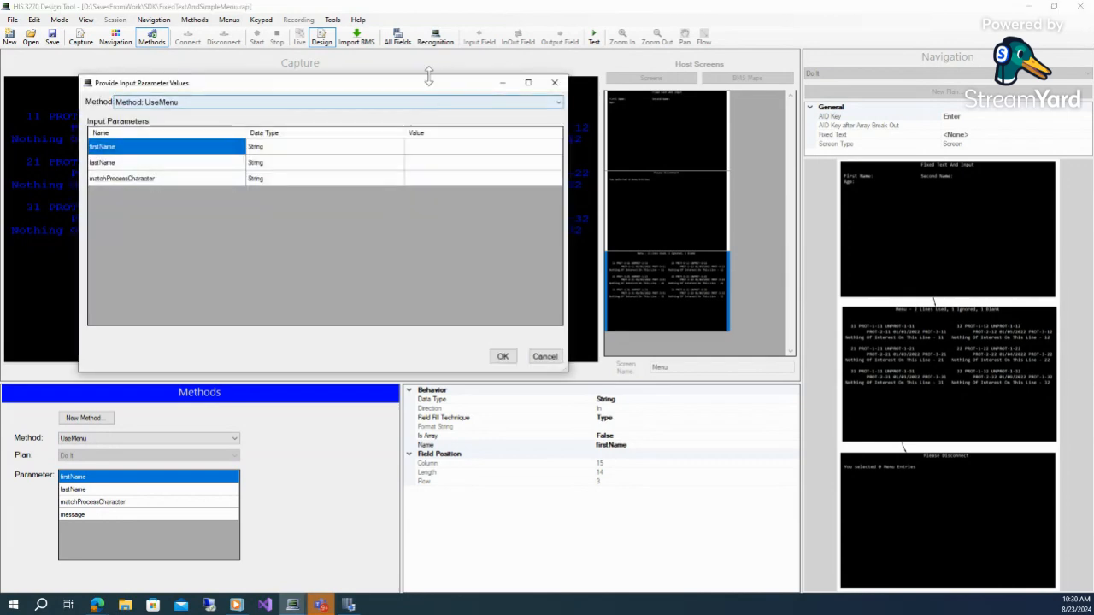
pyautogui.click(440, 151)
pyautogui.click(439, 147)
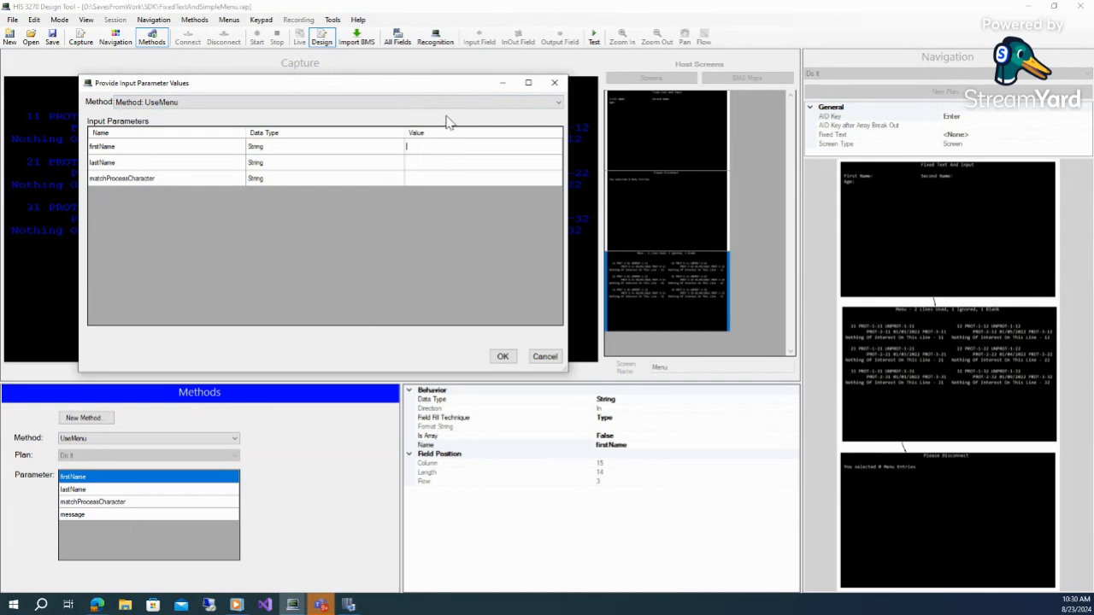
pyautogui.write('K')
pyautogui.press('Tab')
pyautogui.press('Tab')
pyautogui.press('Tab')
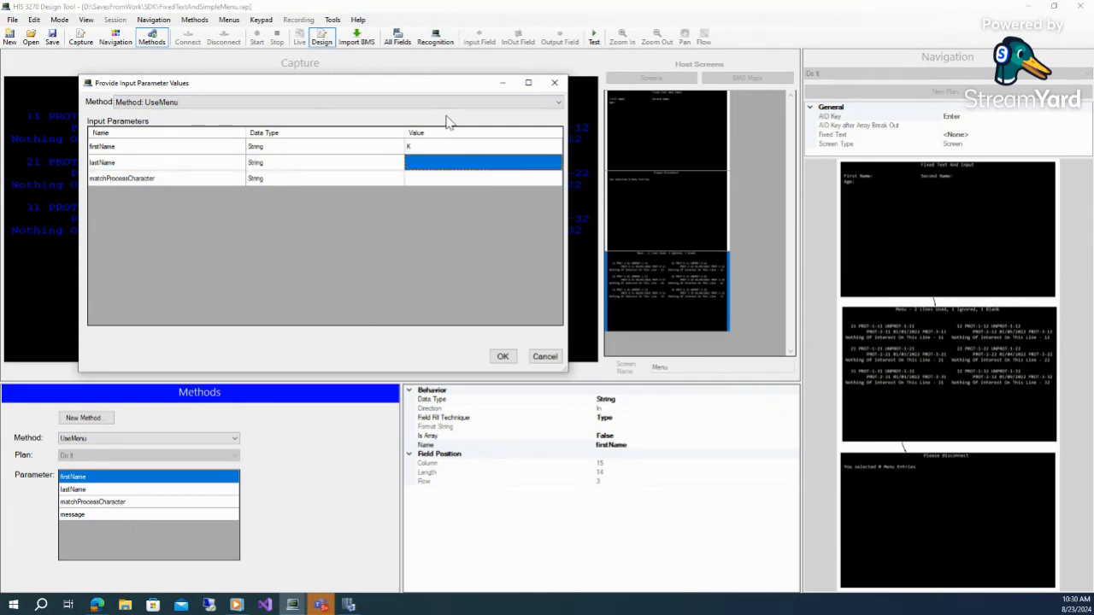
pyautogui.write('A')
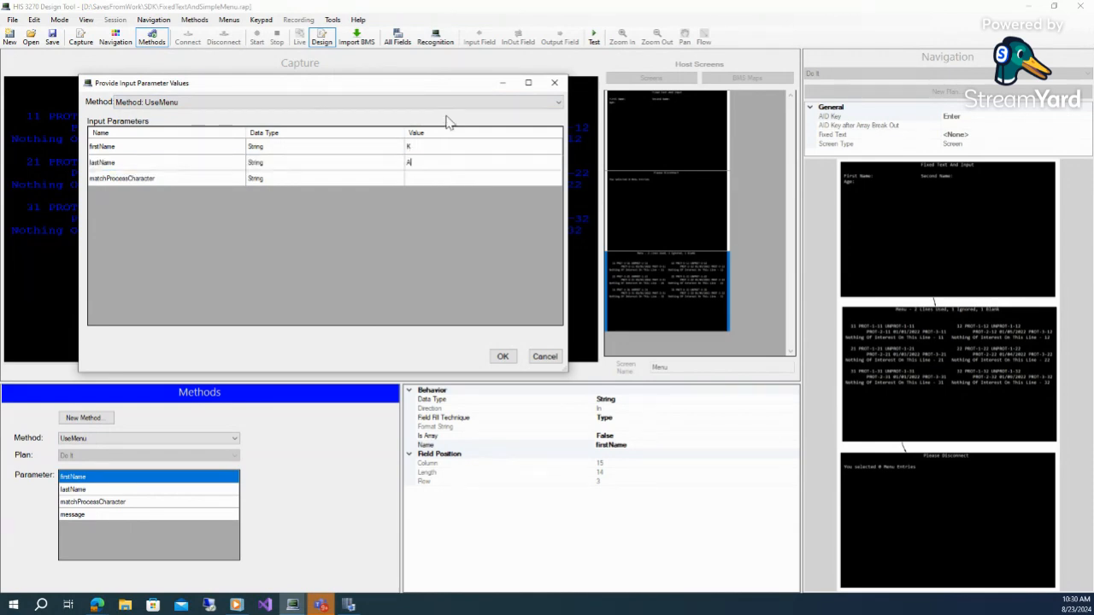
pyautogui.click(416, 182)
pyautogui.click(414, 179)
pyautogui.write('D')
pyautogui.click(502, 357)
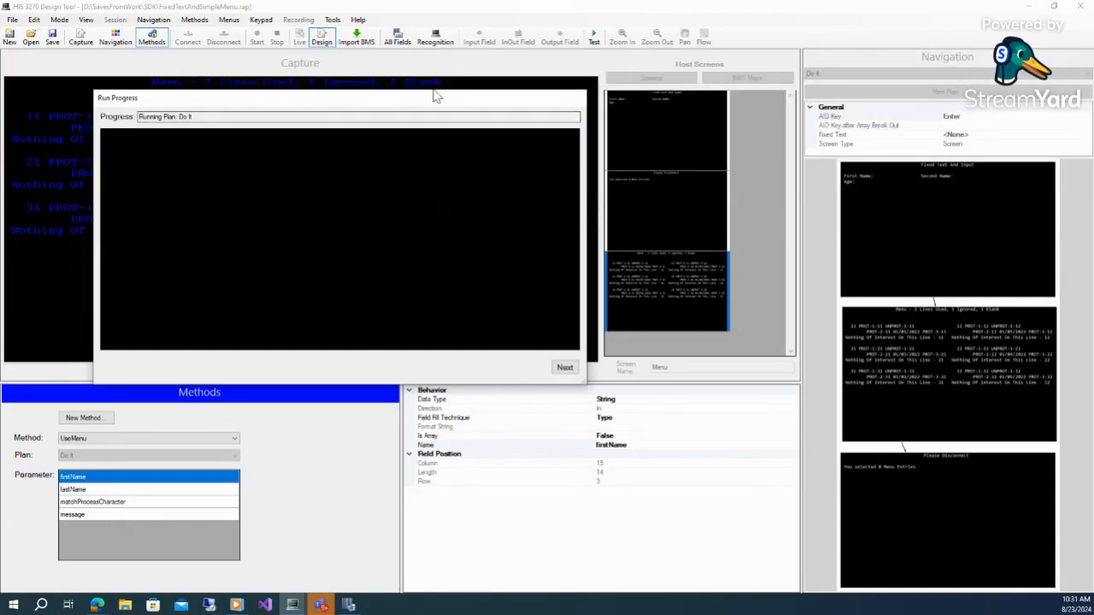
# Step through the running test plan to completion and close the output parameters
pyautogui.moveTo(442, 83); pyautogui.dragTo(449, 41)
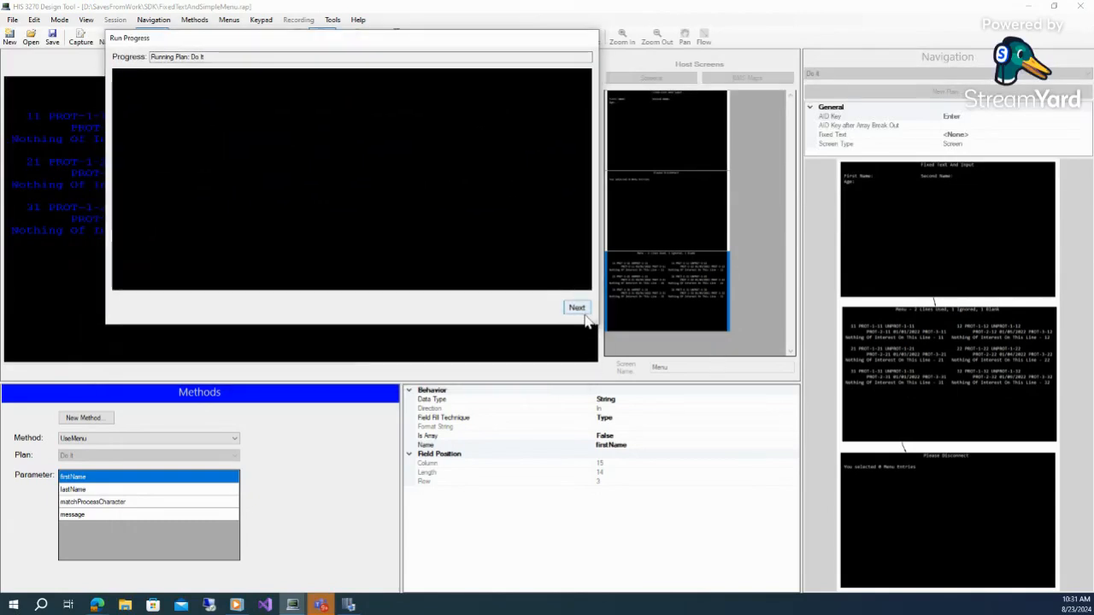
pyautogui.moveTo(596, 325); pyautogui.dragTo(815, 579)
pyautogui.click(795, 561)
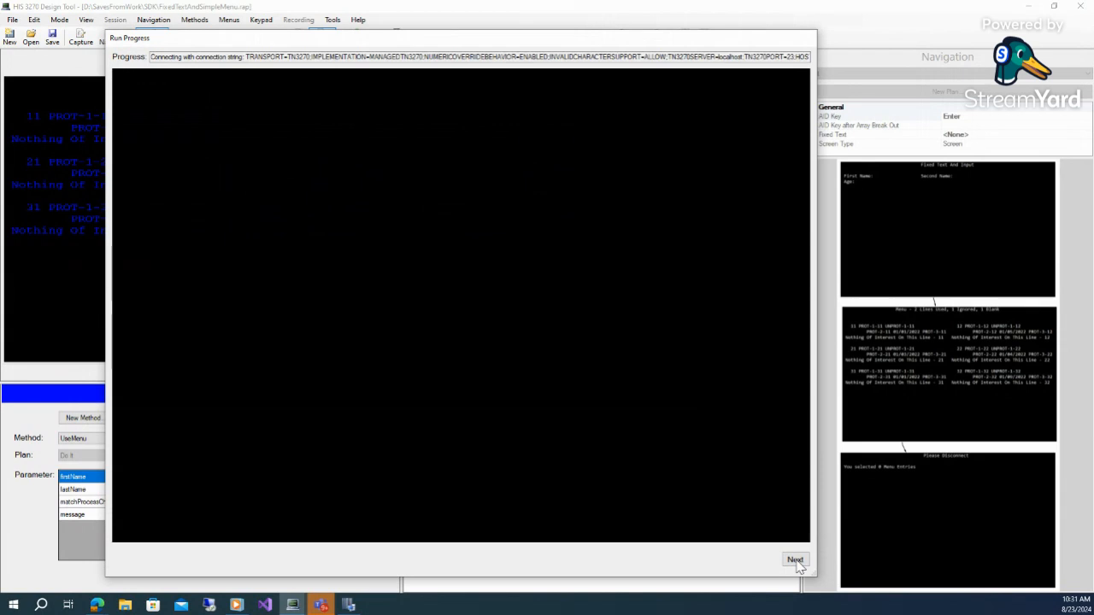
pyautogui.click(797, 563)
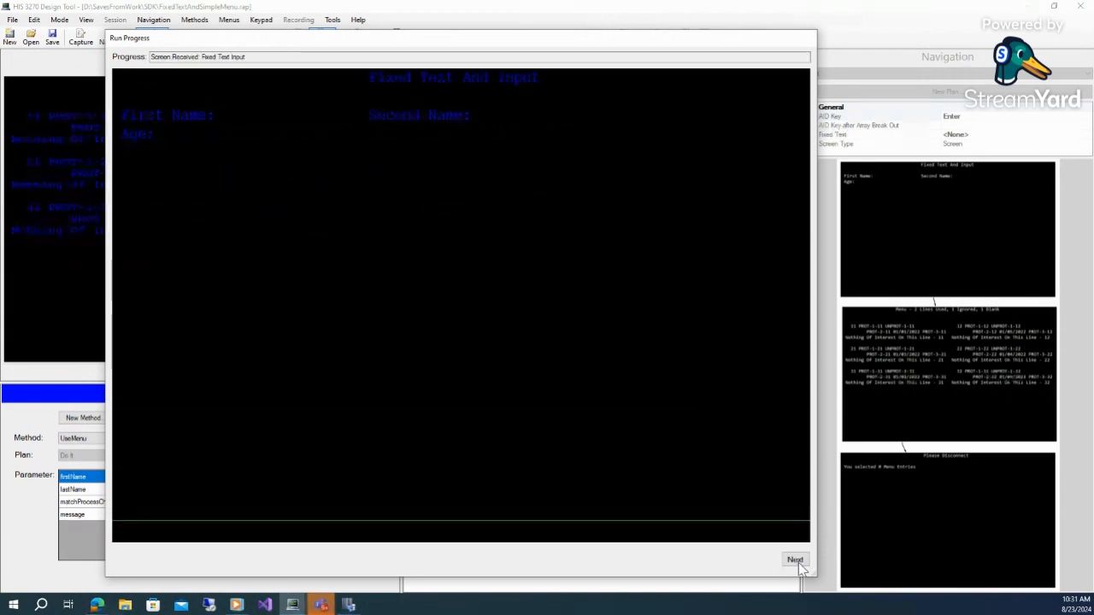
pyautogui.click(795, 562)
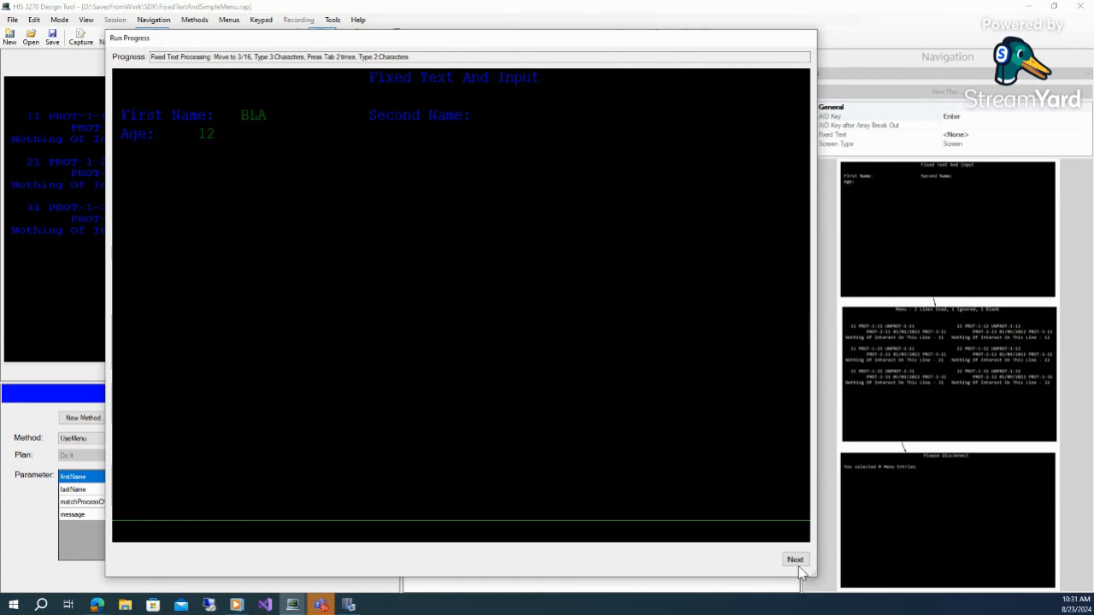
pyautogui.click(797, 565)
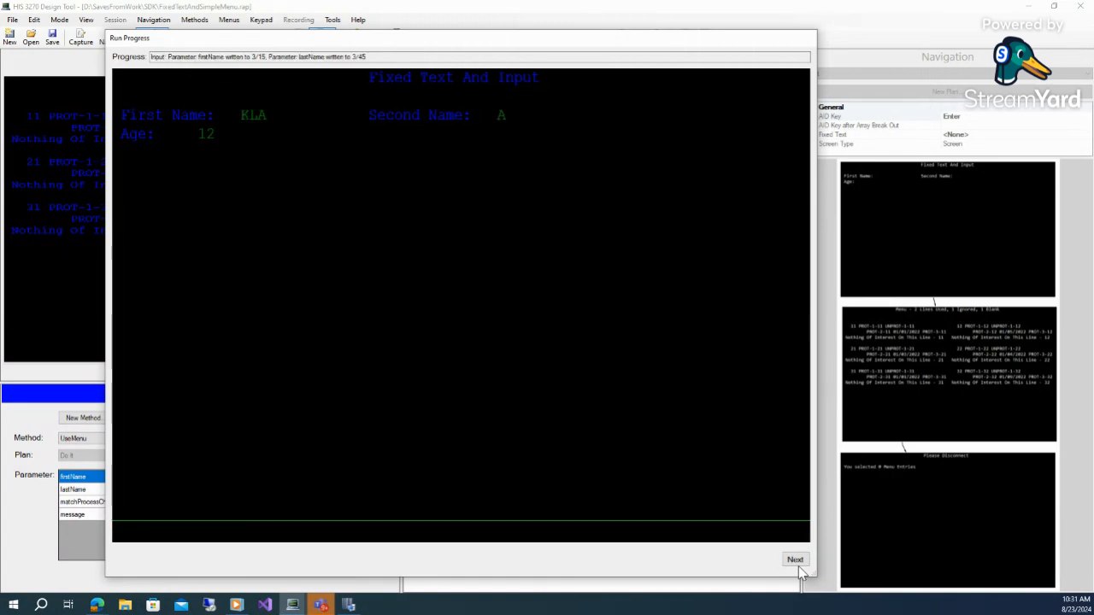
pyautogui.click(795, 562)
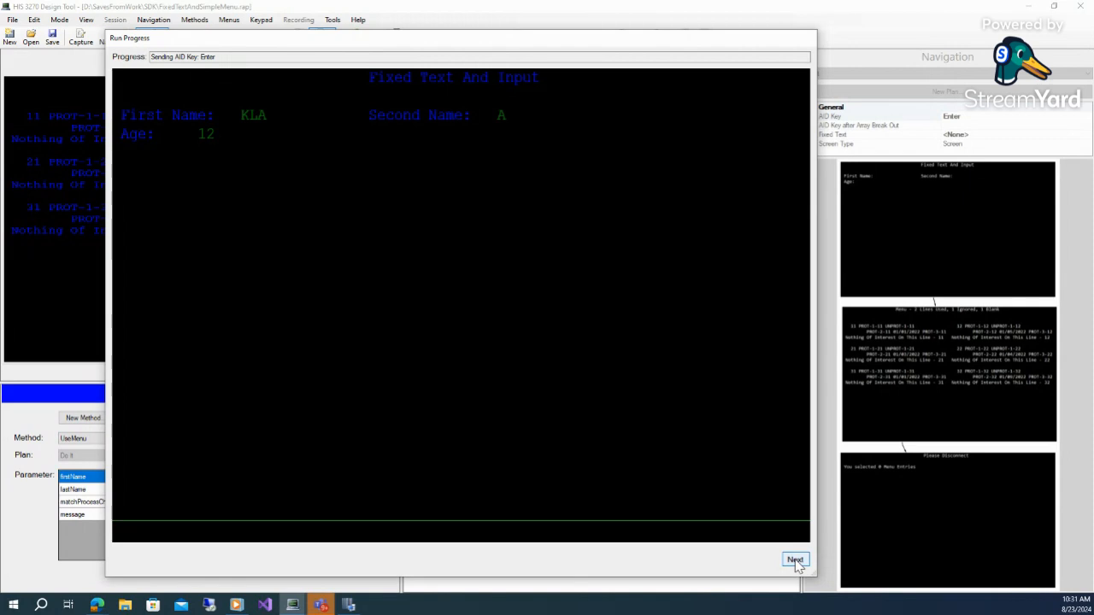
pyautogui.click(796, 561)
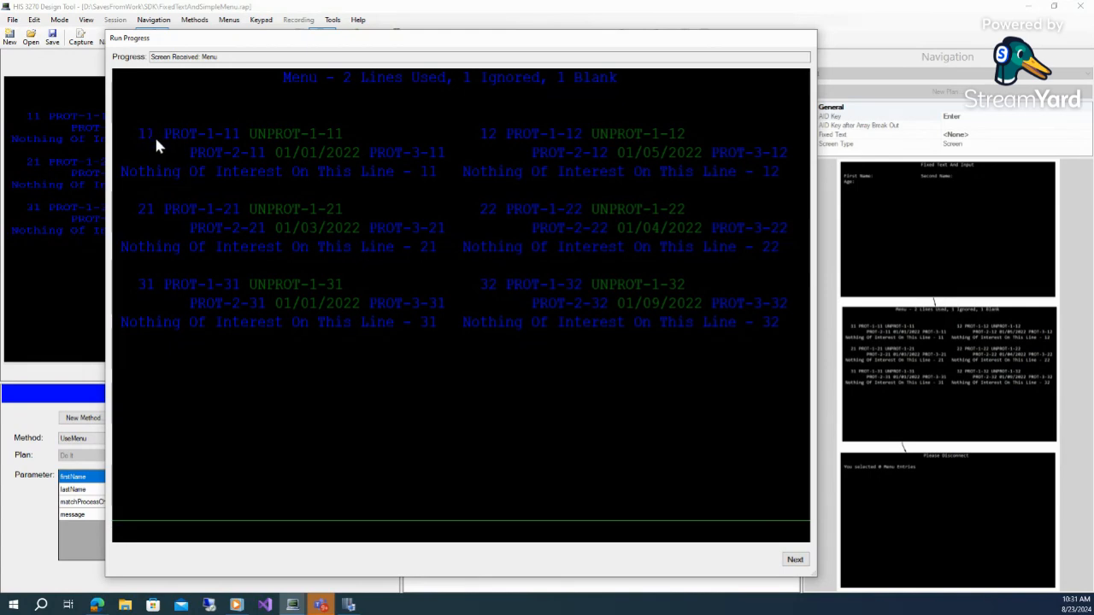
pyautogui.click(795, 559)
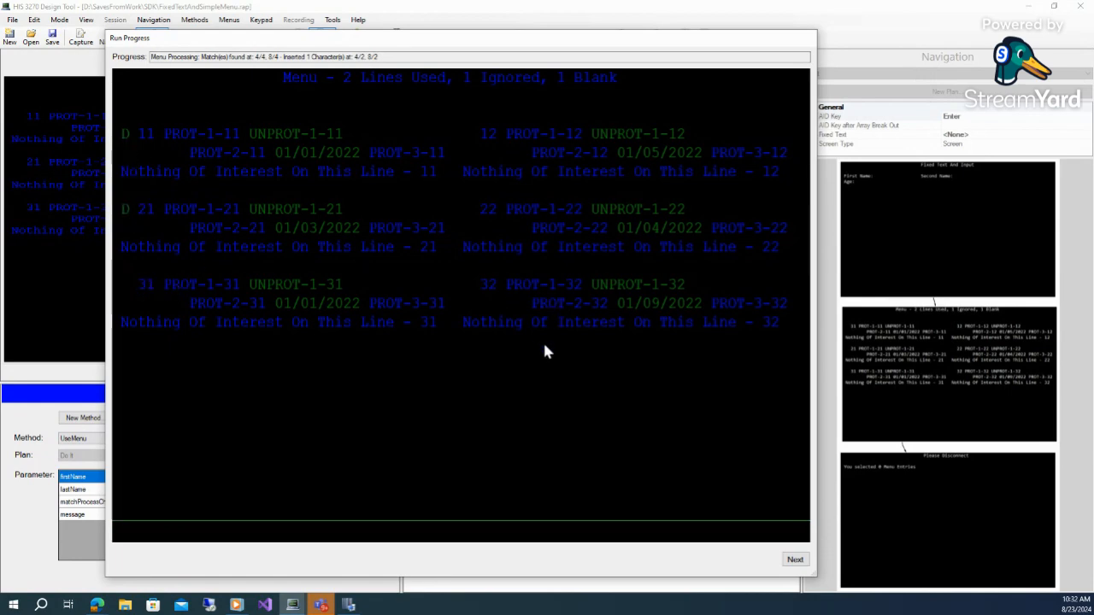
pyautogui.click(795, 561)
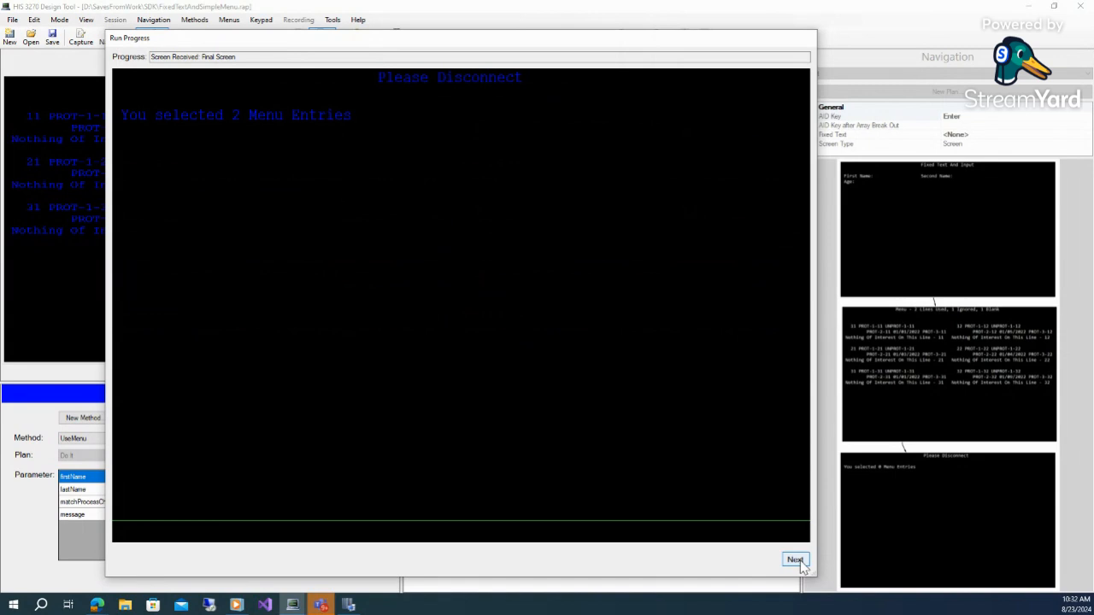
pyautogui.click(799, 562)
pyautogui.click(797, 561)
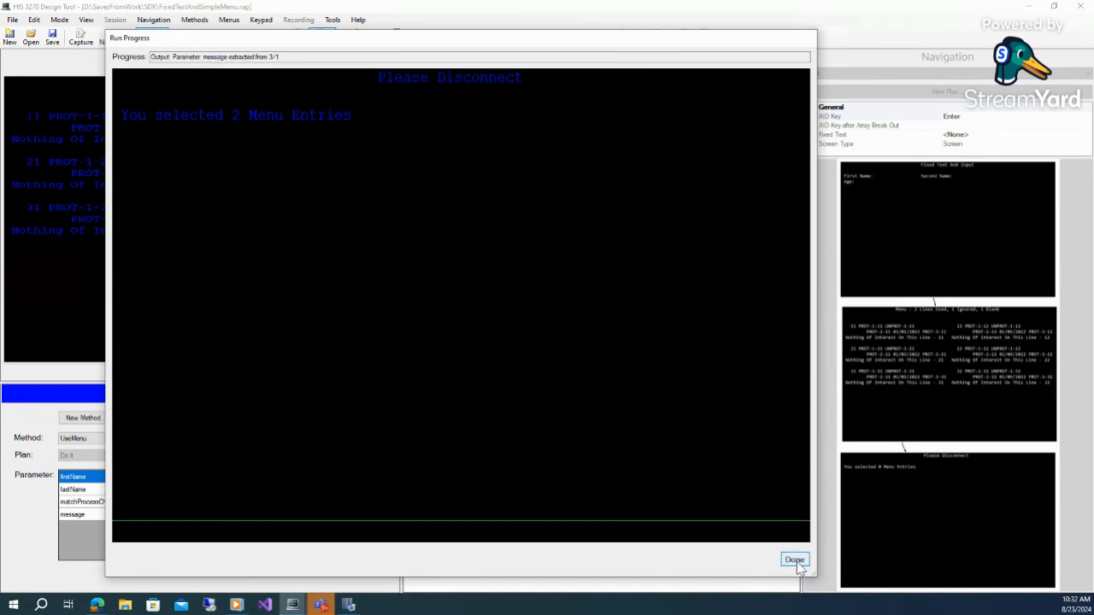
pyautogui.click(795, 561)
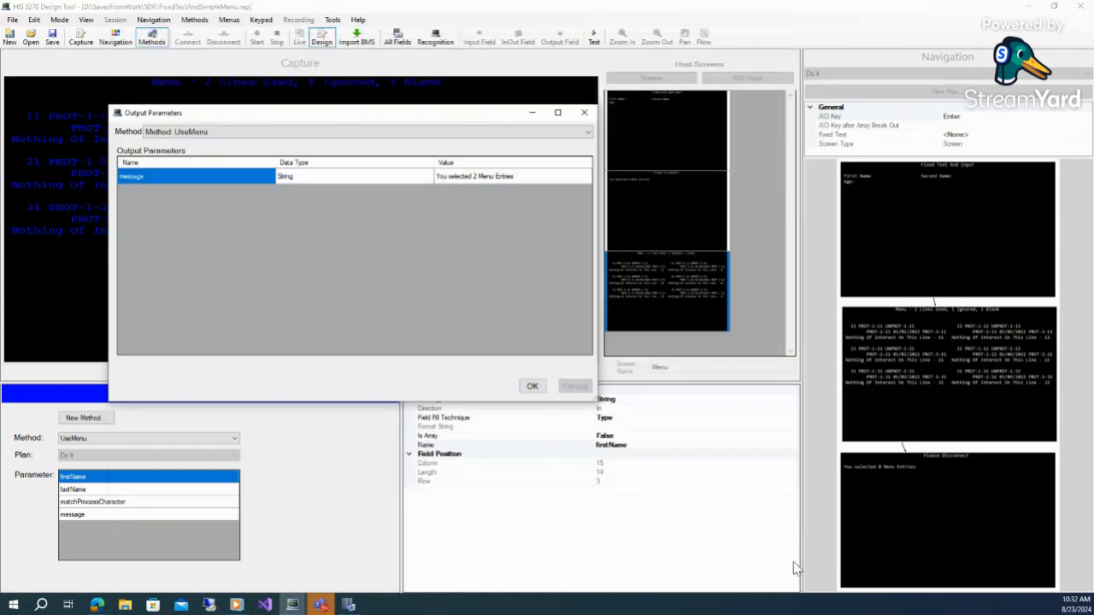
pyautogui.click(532, 388)
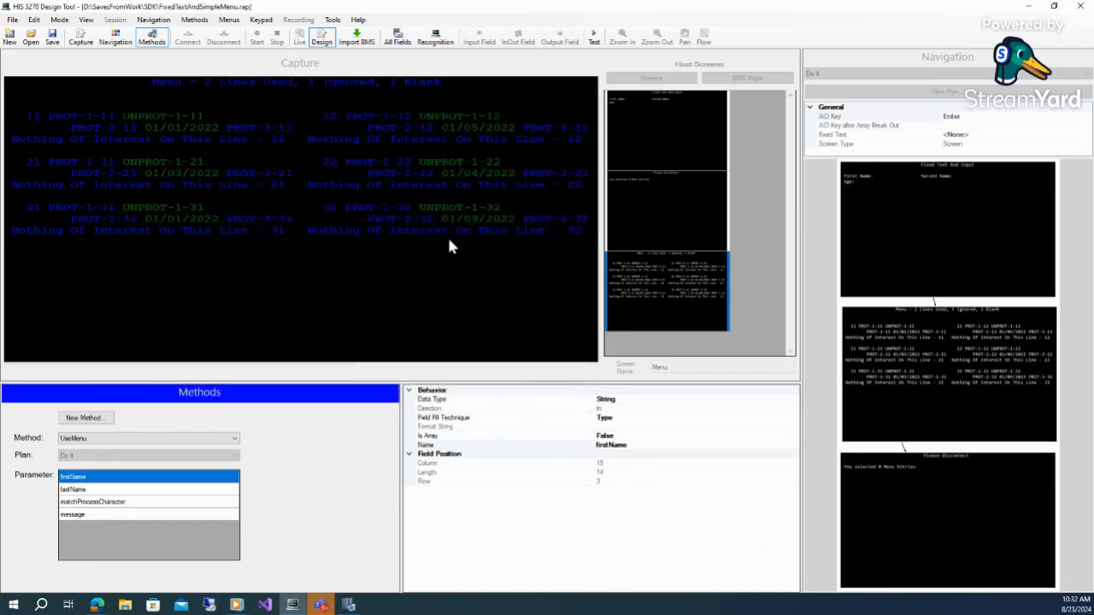
# Edit the UseMenu menu definition, changing the Row 4 / Column 4 LessThan where clause's fixed value to 33, and save it
pyautogui.rightClick(907, 357)
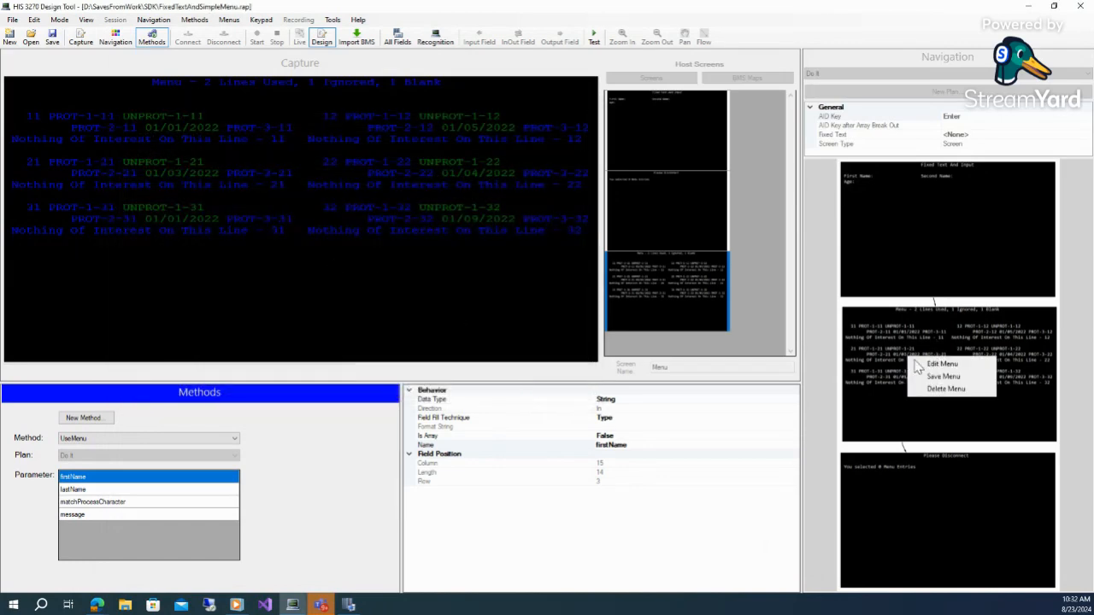
pyautogui.click(937, 365)
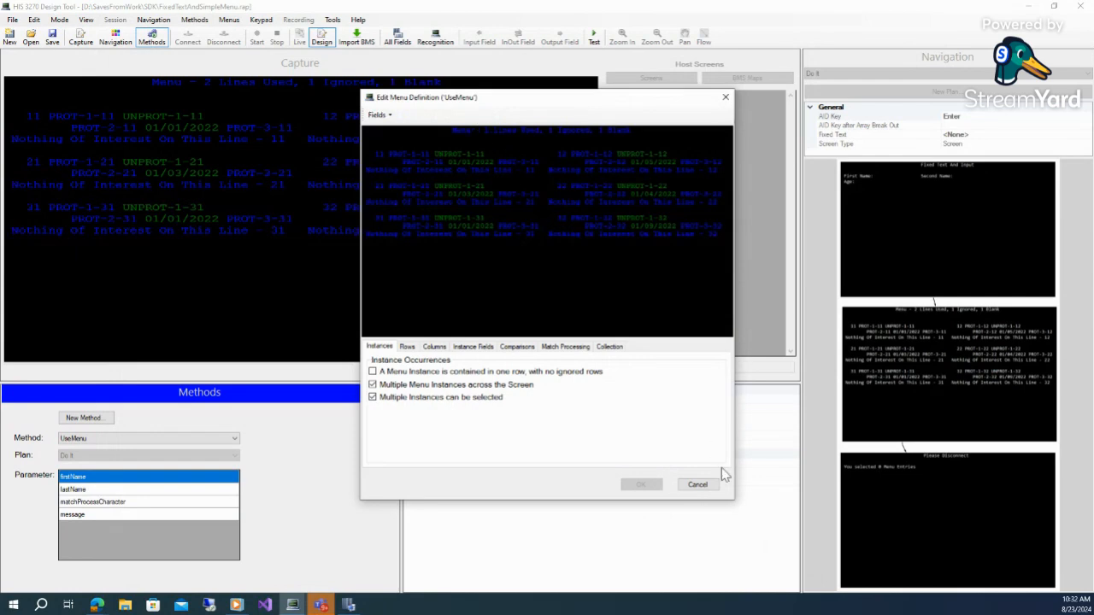
pyautogui.moveTo(569, 98); pyautogui.dragTo(409, 28)
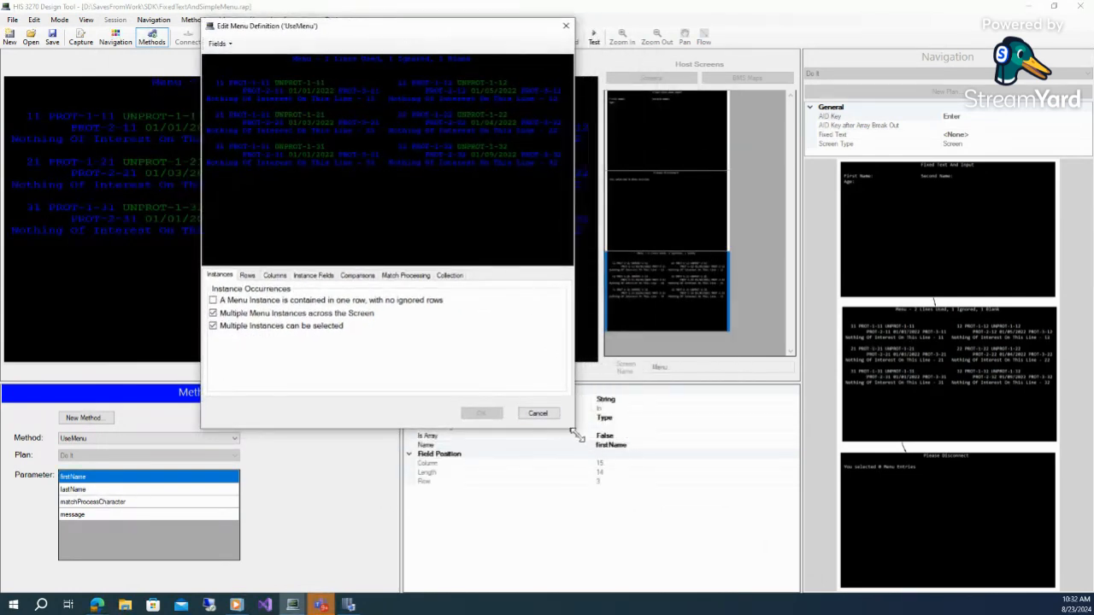
pyautogui.moveTo(574, 428); pyautogui.dragTo(901, 602)
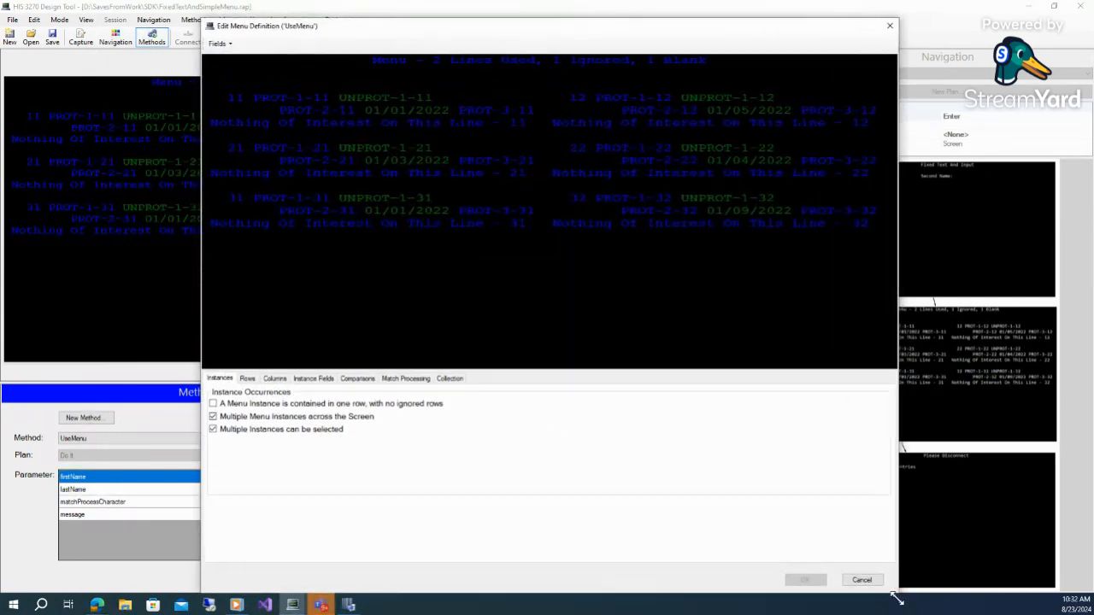
pyautogui.click(357, 380)
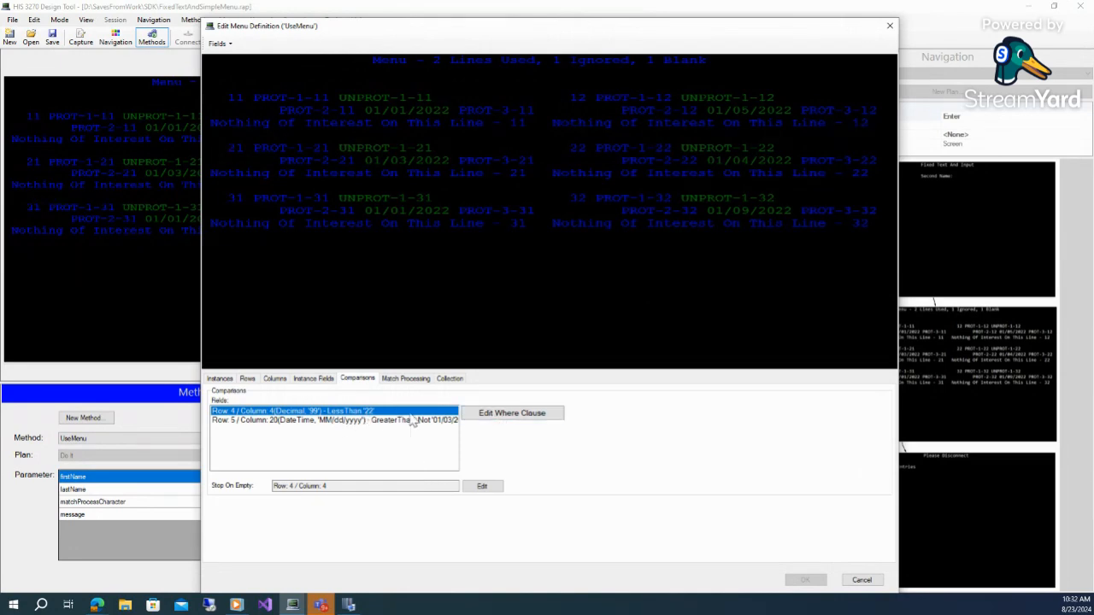
pyautogui.click(516, 413)
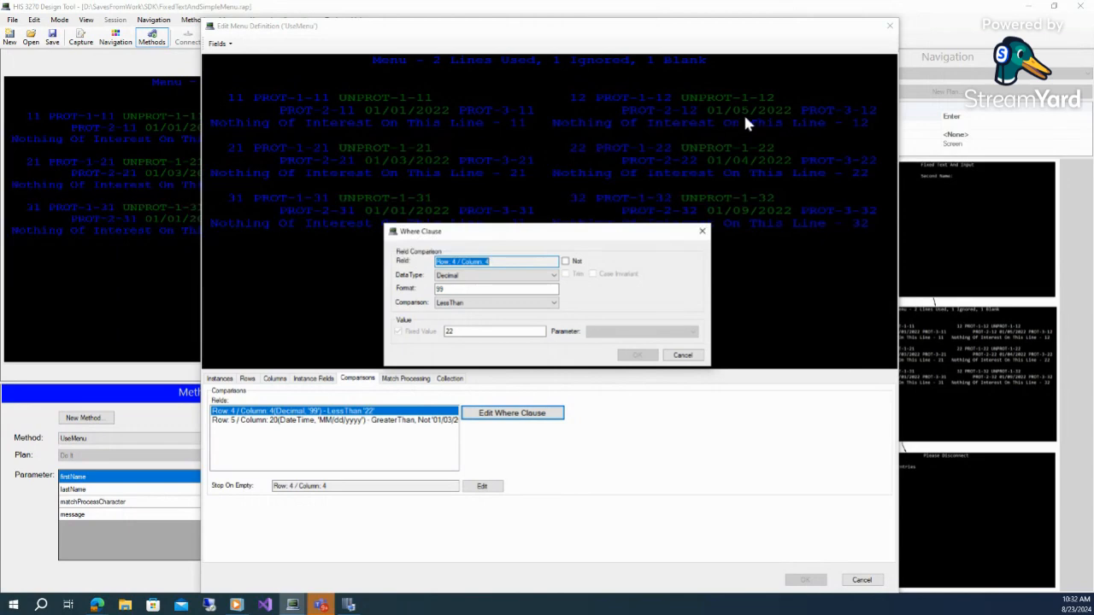
pyautogui.click(553, 303)
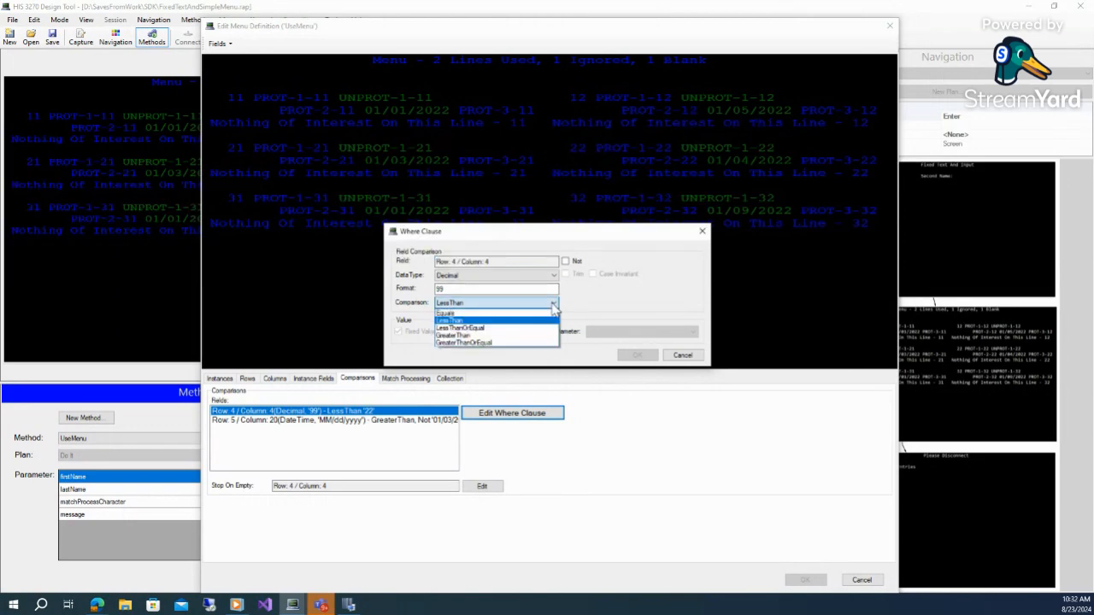
pyautogui.click(603, 304)
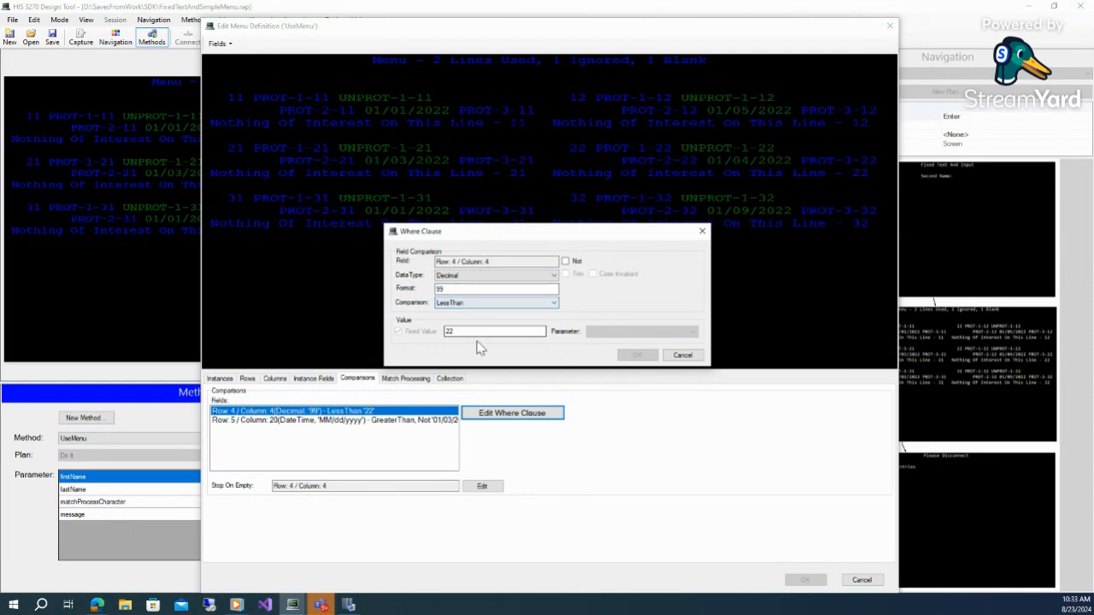
pyautogui.doubleClick(441, 332)
pyautogui.write('33')
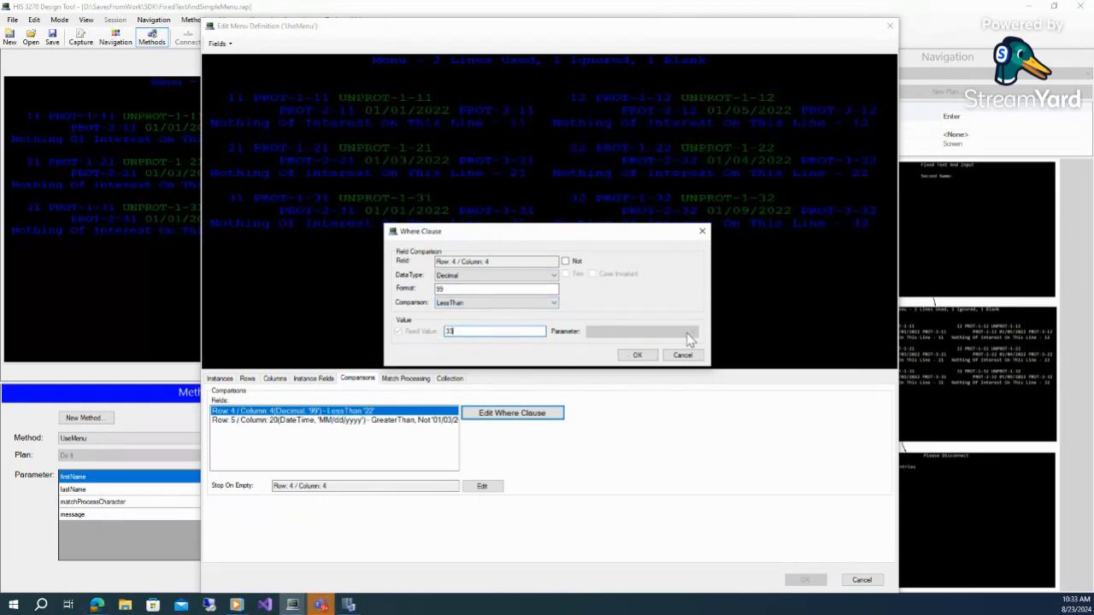
pyautogui.click(637, 355)
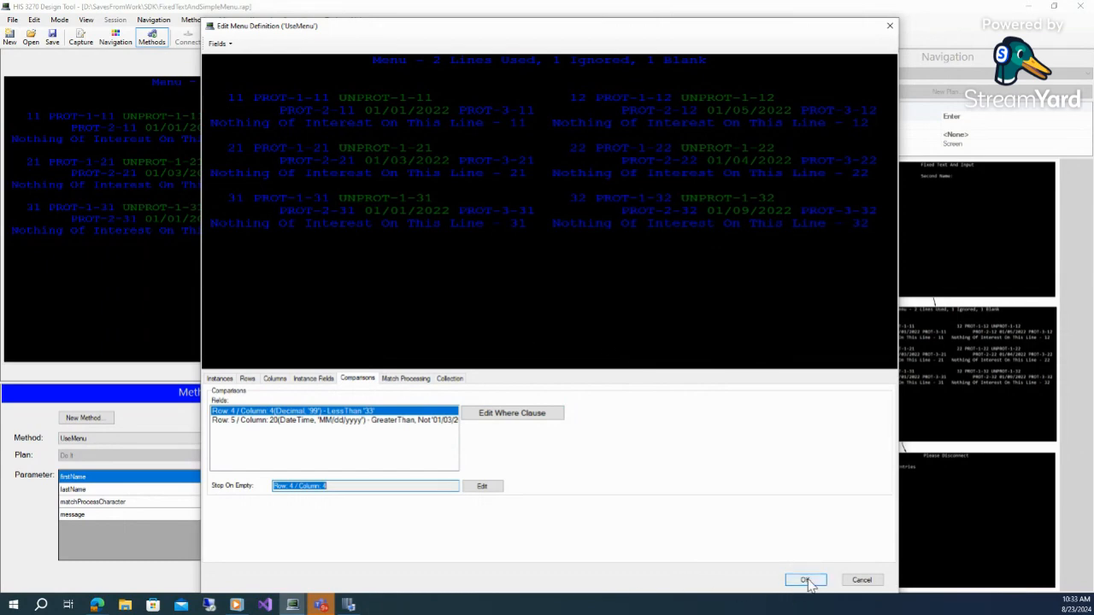
pyautogui.click(417, 378)
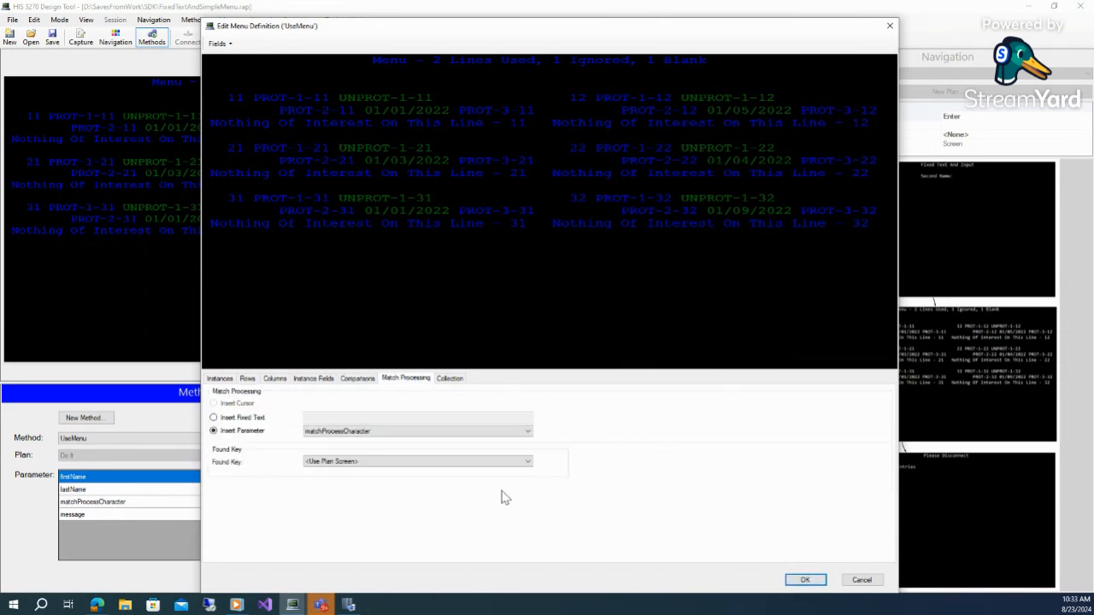
pyautogui.click(804, 580)
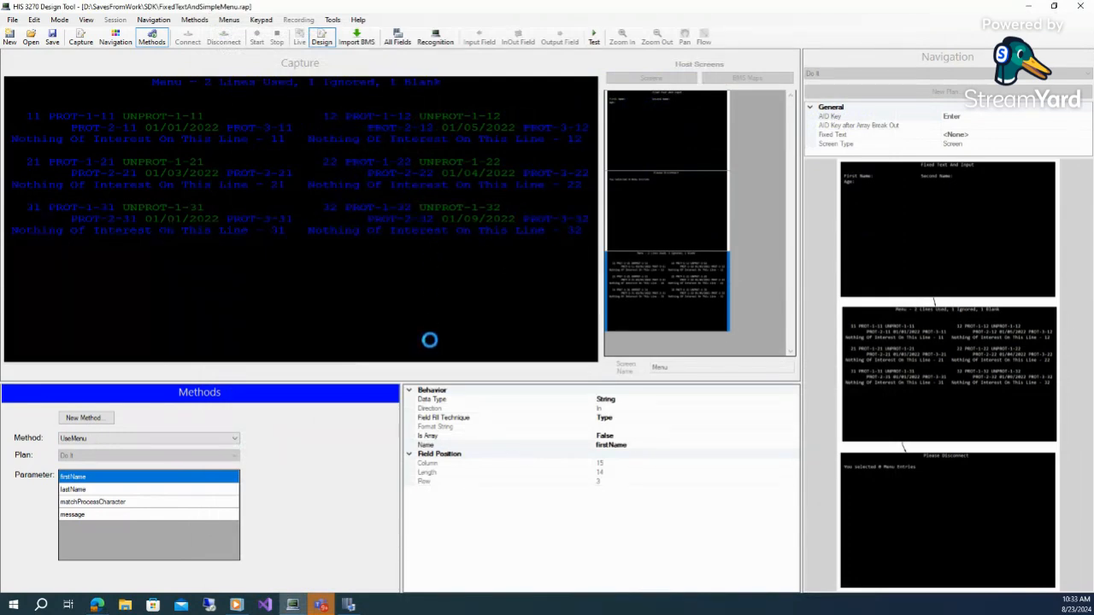
# Rerun the UseMenu test with input values K, A and D and step through the plan to the output parameters
pyautogui.moveTo(261, 26); pyautogui.dragTo(509, 56)
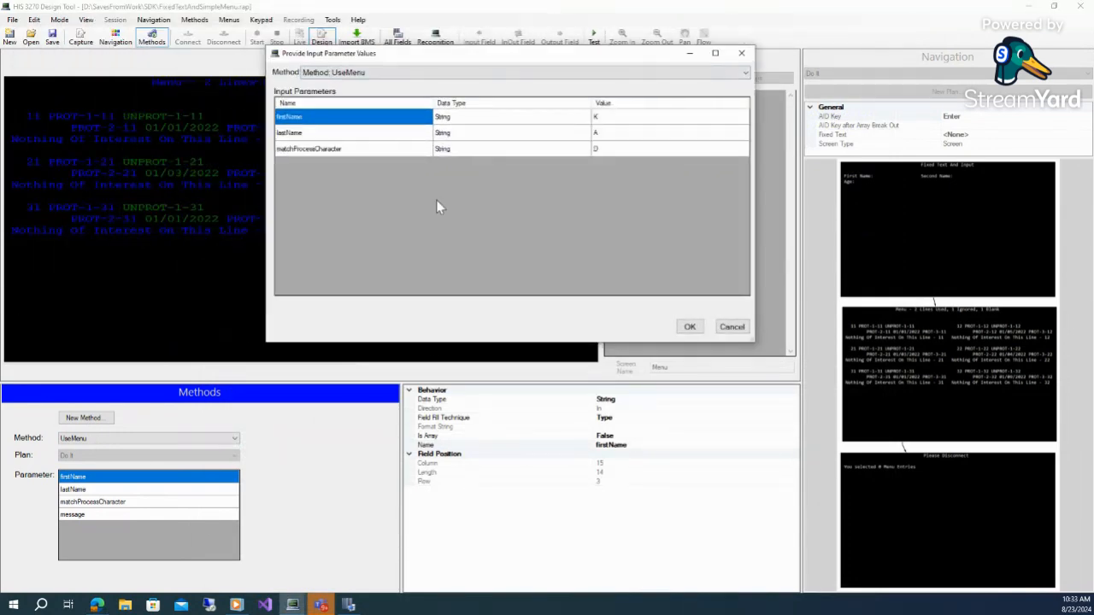
pyautogui.click(690, 328)
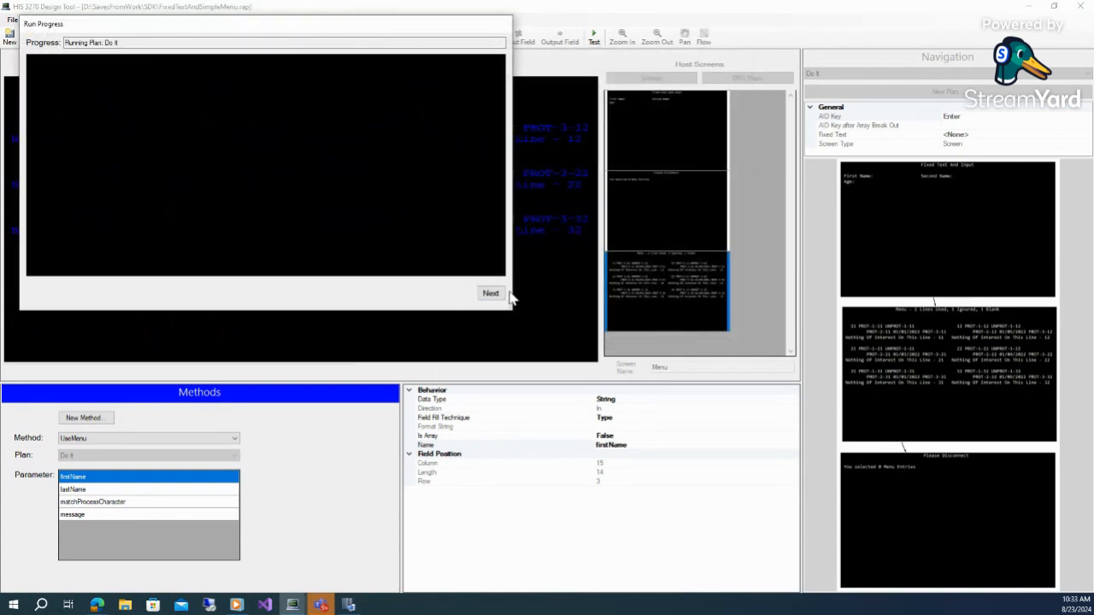
pyautogui.click(494, 294)
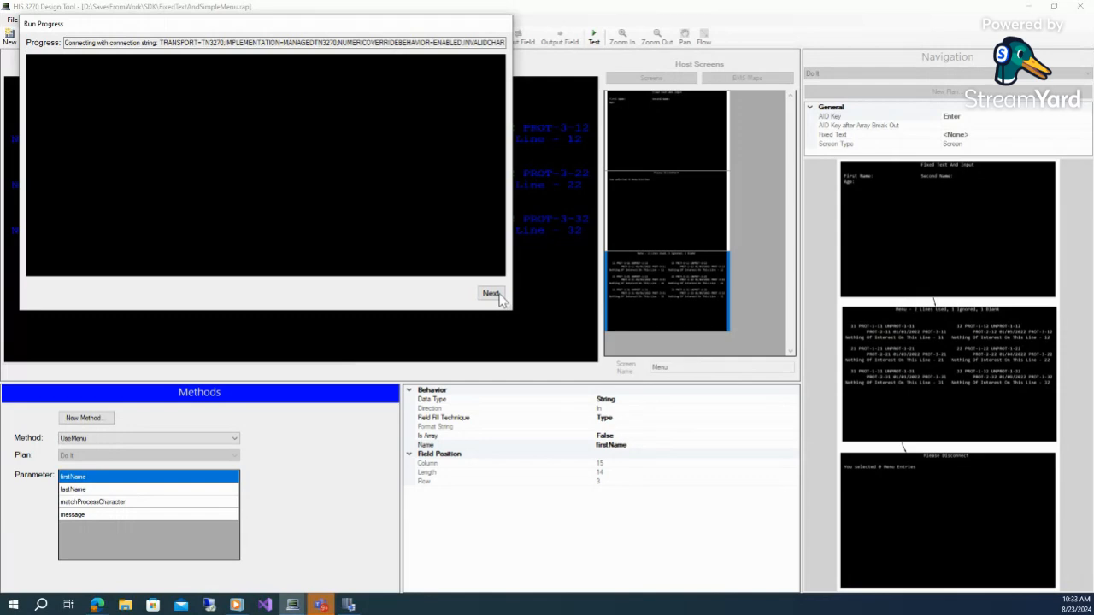
pyautogui.click(491, 294)
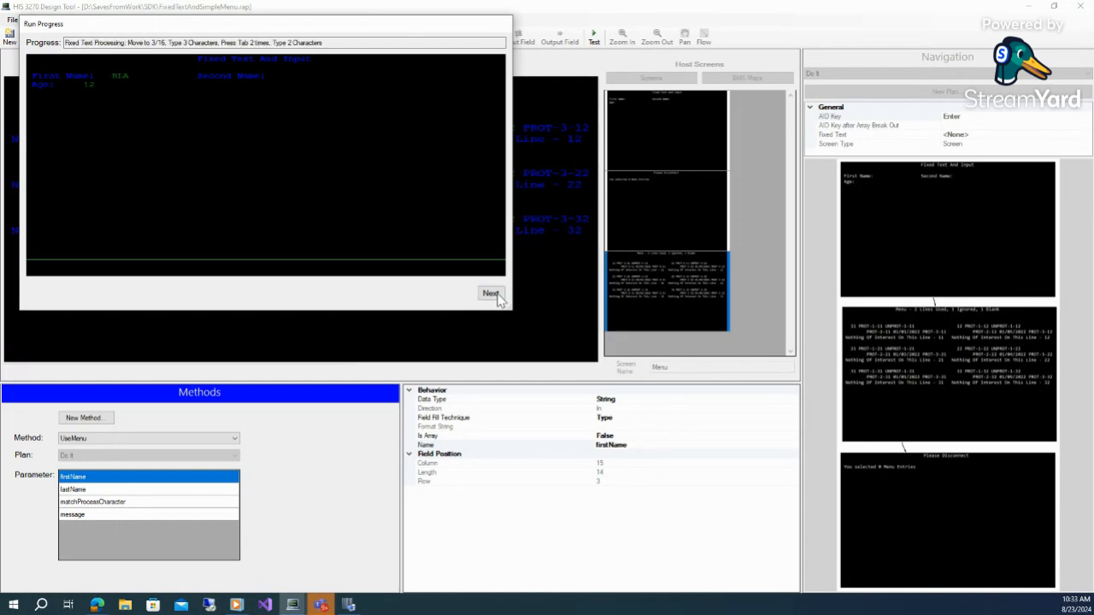
pyautogui.click(492, 294)
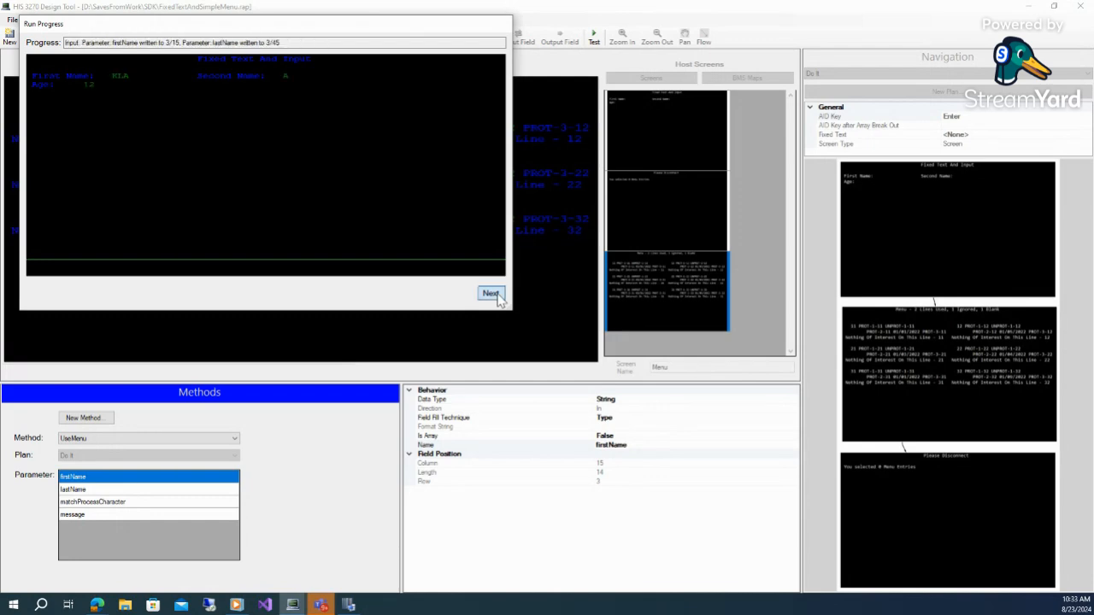
pyautogui.click(492, 294)
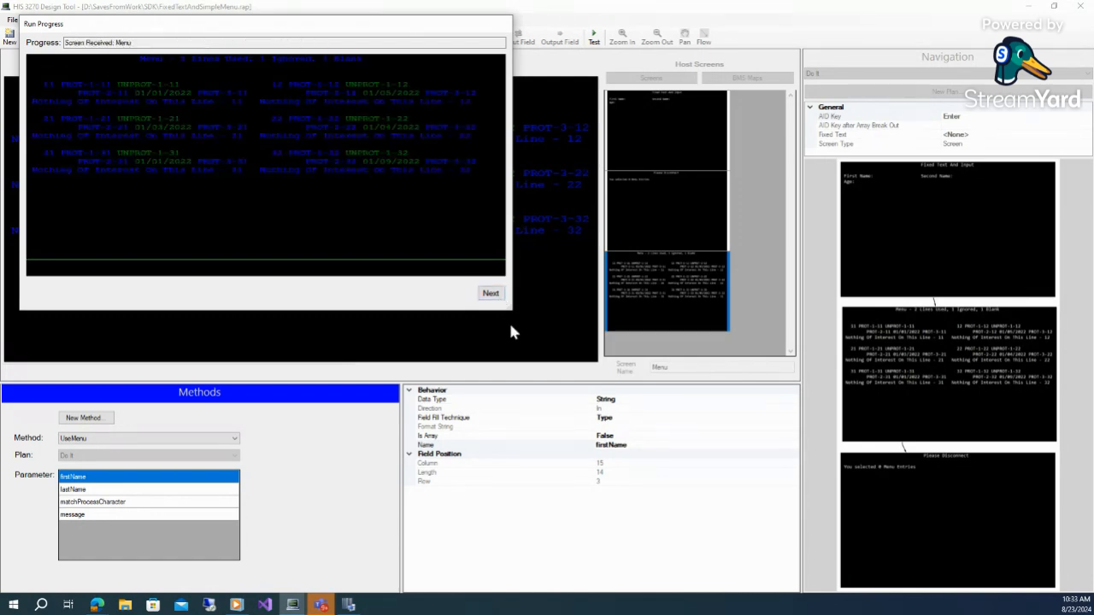
pyautogui.moveTo(514, 312); pyautogui.dragTo(938, 580)
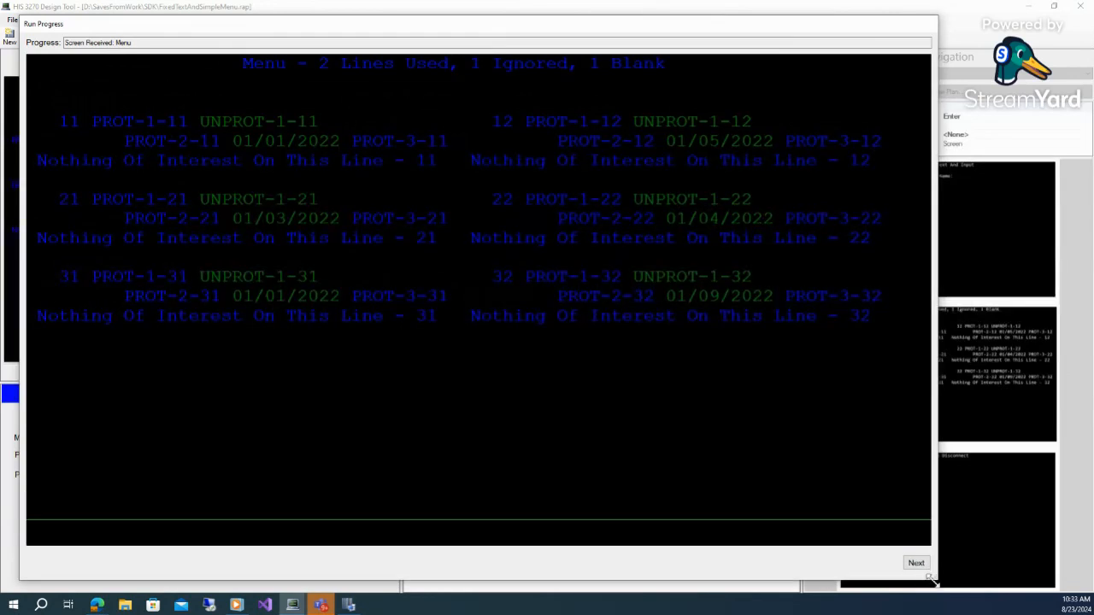
pyautogui.click(917, 564)
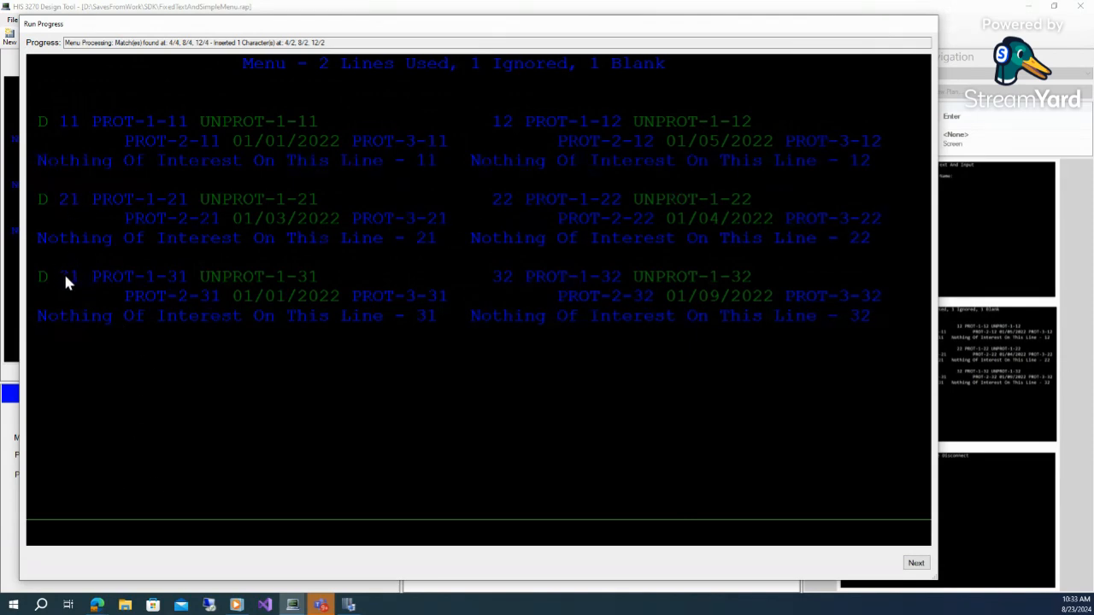
pyautogui.click(916, 564)
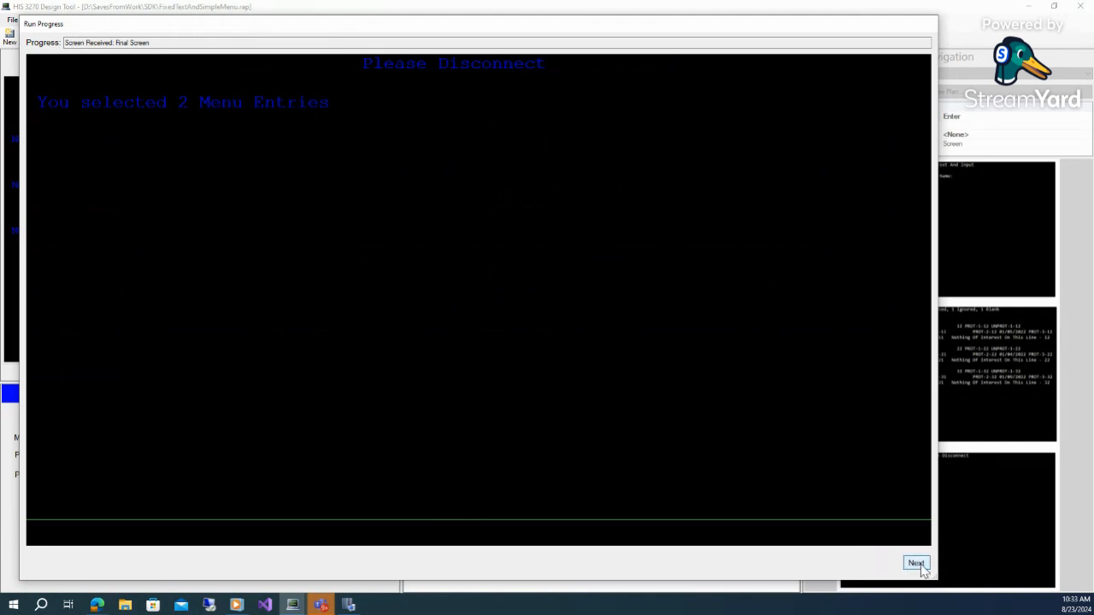
pyautogui.click(917, 564)
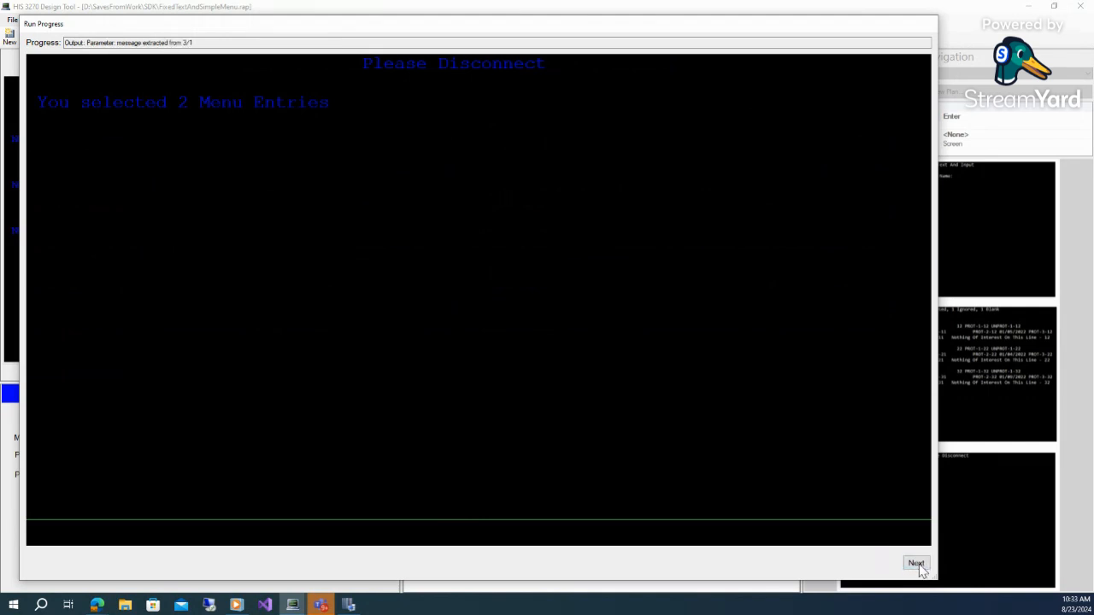
pyautogui.click(916, 564)
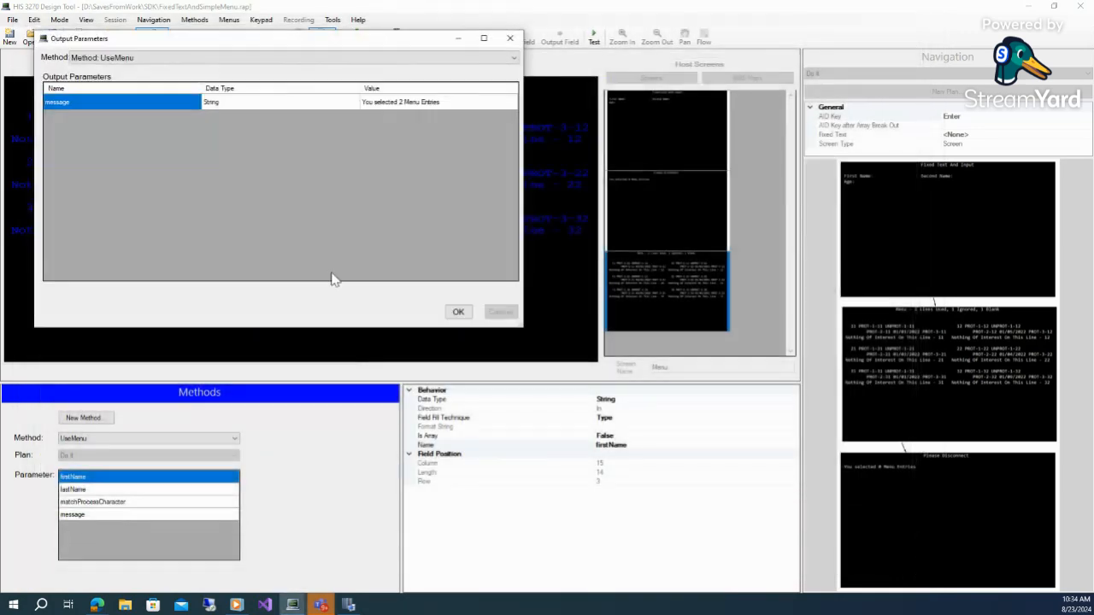
# Close the output parameters and turn on the Use Minimal Progress Form option
pyautogui.click(456, 311)
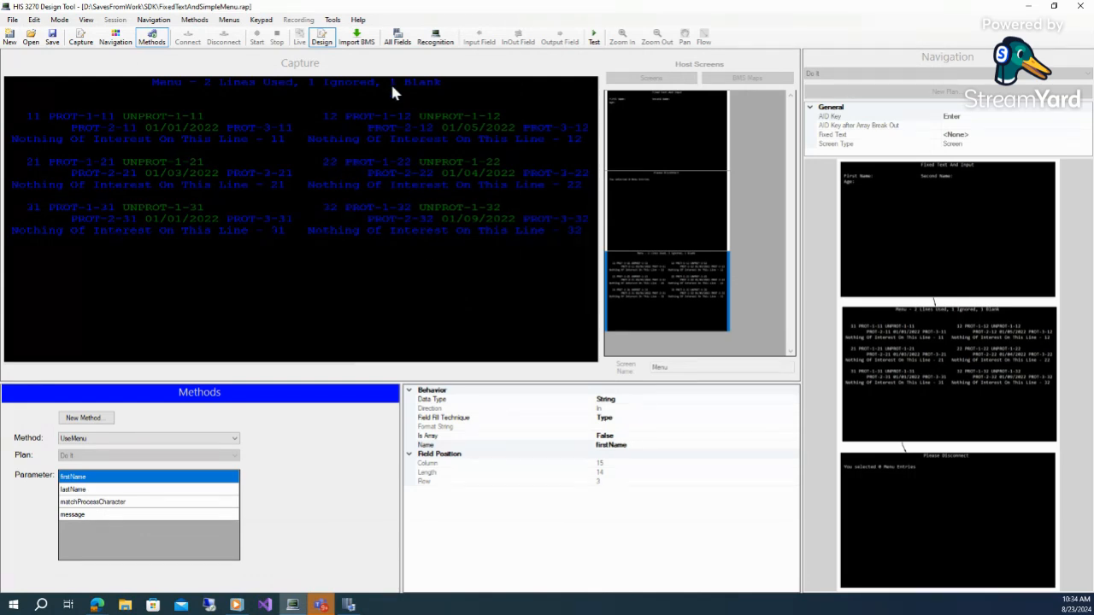
pyautogui.click(332, 20)
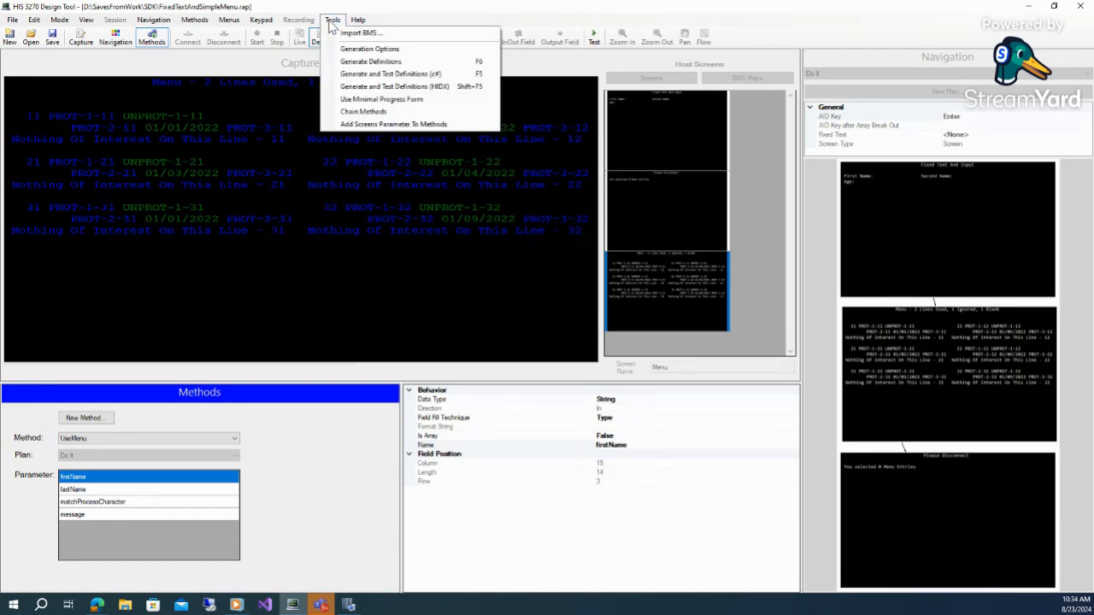
pyautogui.click(419, 101)
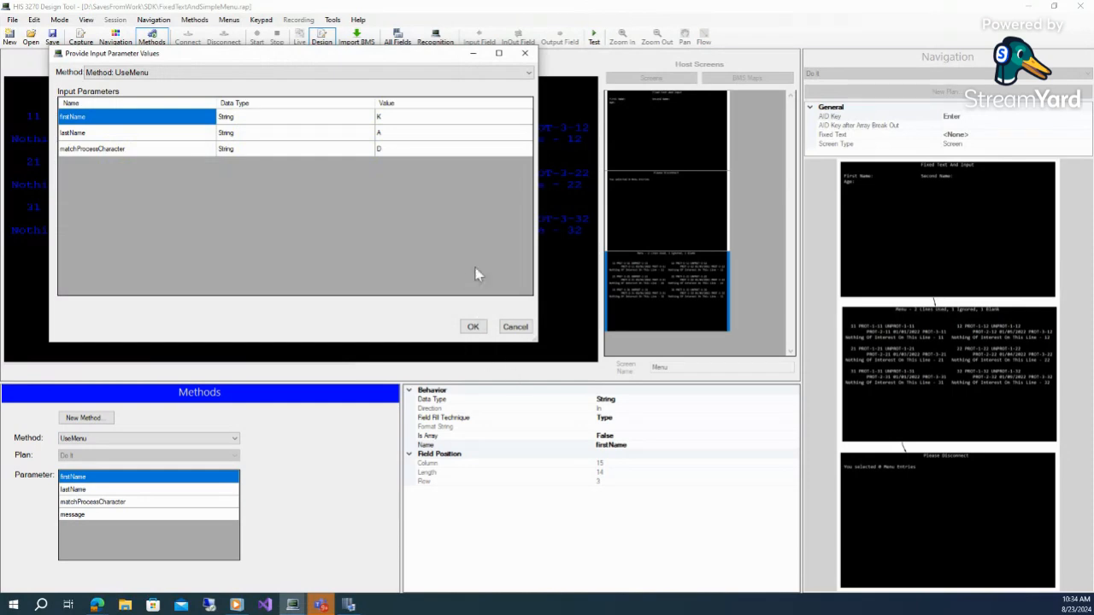
# Run the UseMenu test again with input values K, A and D, then close the progress and output windows
pyautogui.click(477, 330)
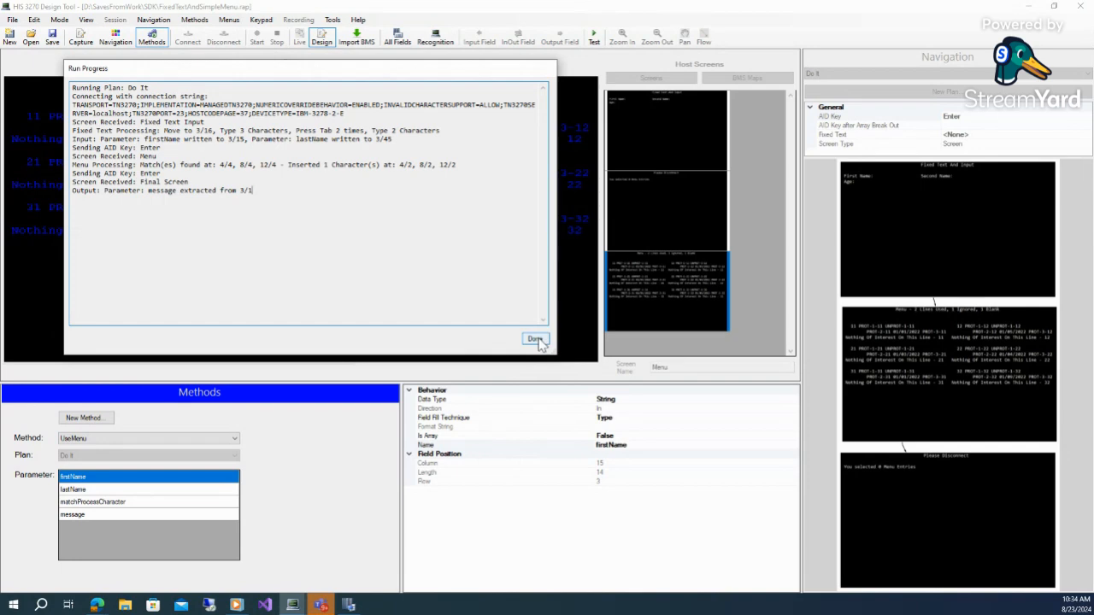
pyautogui.click(536, 339)
pyautogui.click(502, 357)
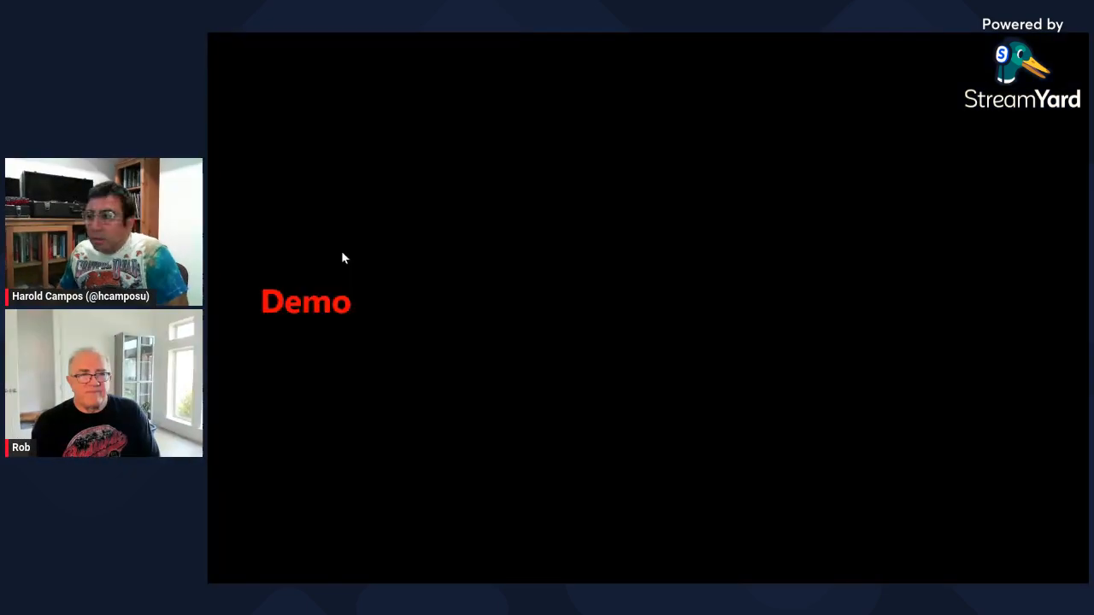
pyautogui.click(629, 262)
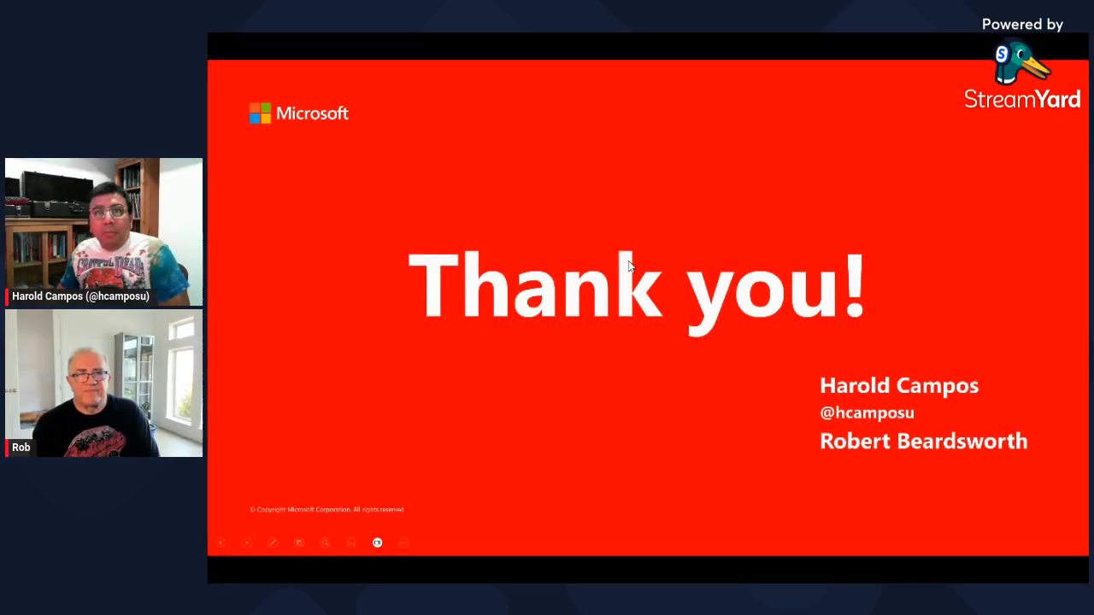